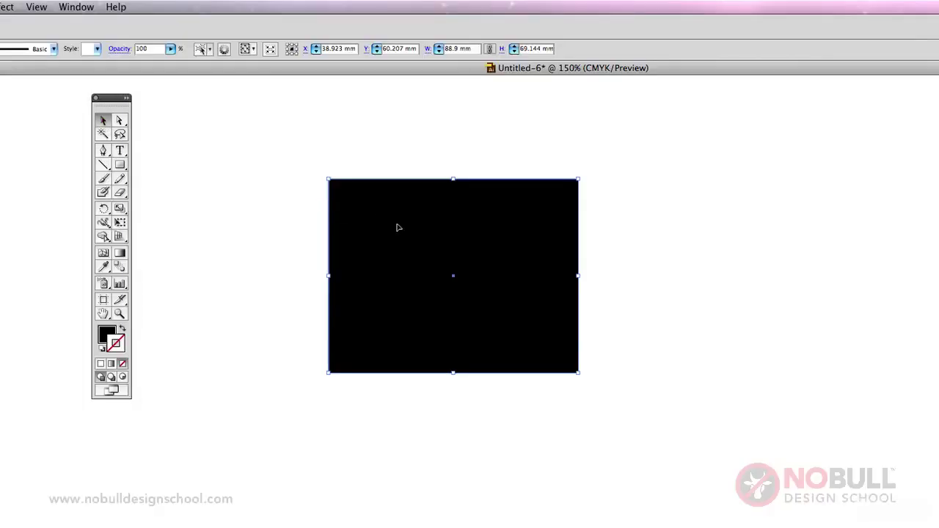
# - Move the black rectangle, enlarge it outward from its upper-right corner, and reposition it with the Selection tool
pyautogui.moveTo(461, 254); pyautogui.dragTo(483, 296)
pyautogui.click(597, 294)
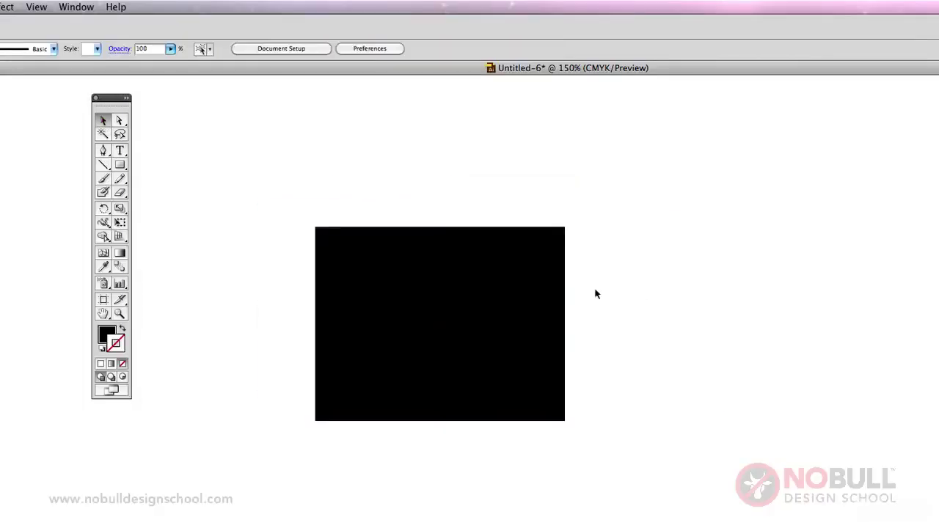
pyautogui.click(564, 285)
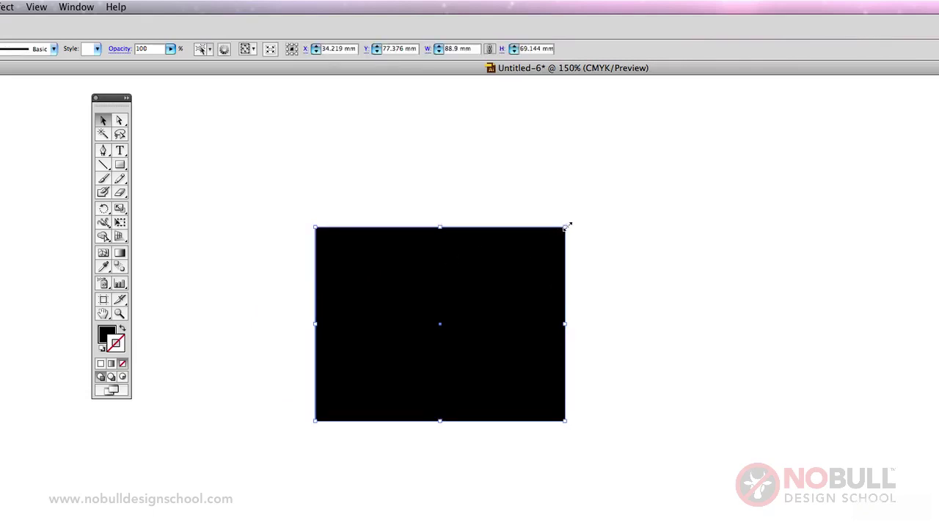
pyautogui.moveTo(566, 227); pyautogui.dragTo(621, 198)
pyautogui.moveTo(523, 297); pyautogui.dragTo(511, 262)
pyautogui.click(655, 282)
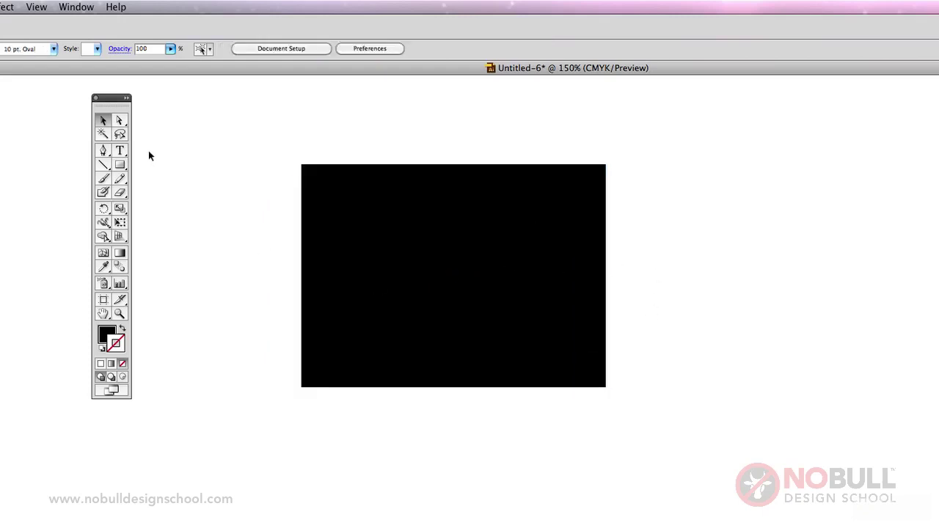
# - Try to pull the black rectangle's right edge and upper-right anchor point outward with Direct Selection, undoing each change
pyautogui.click(120, 123)
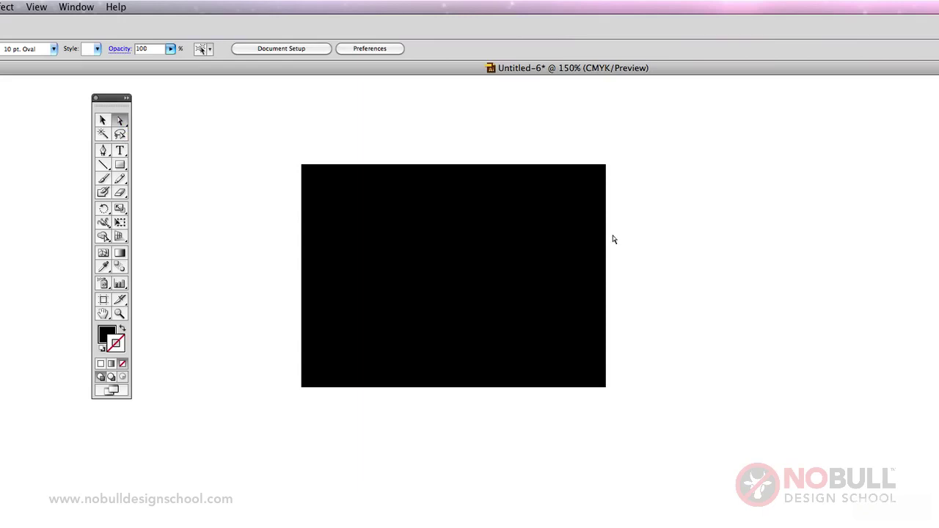
pyautogui.moveTo(607, 236); pyautogui.dragTo(820, 253)
pyautogui.press('super+z')
pyautogui.click(622, 147)
pyautogui.moveTo(606, 164); pyautogui.dragTo(690, 116)
pyautogui.press('super+z')
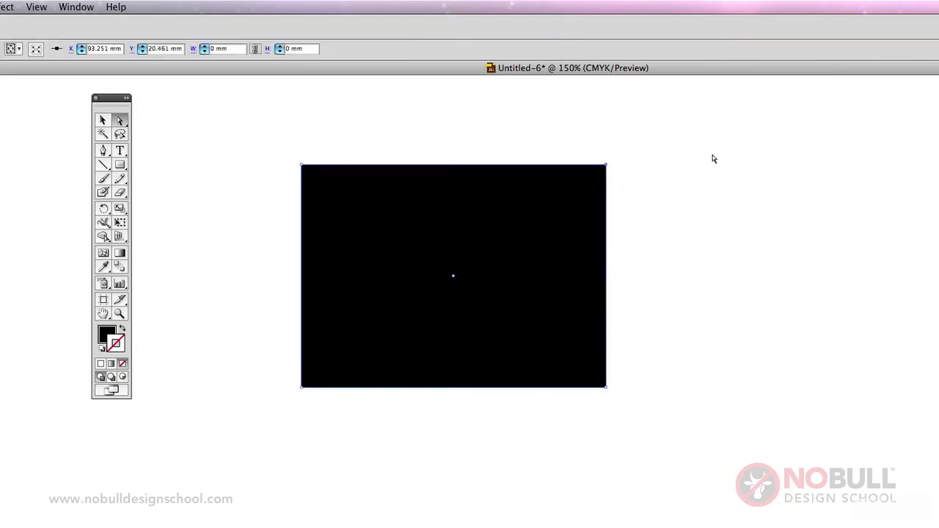
# - Move the whole black rectangle sideways and back with Direct Selection, and deselect it
pyautogui.click(713, 155)
pyautogui.click(451, 275)
pyautogui.moveTo(456, 291); pyautogui.dragTo(657, 322)
pyautogui.moveTo(623, 258); pyautogui.dragTo(451, 228)
pyautogui.click(103, 119)
pyautogui.click(135, 184)
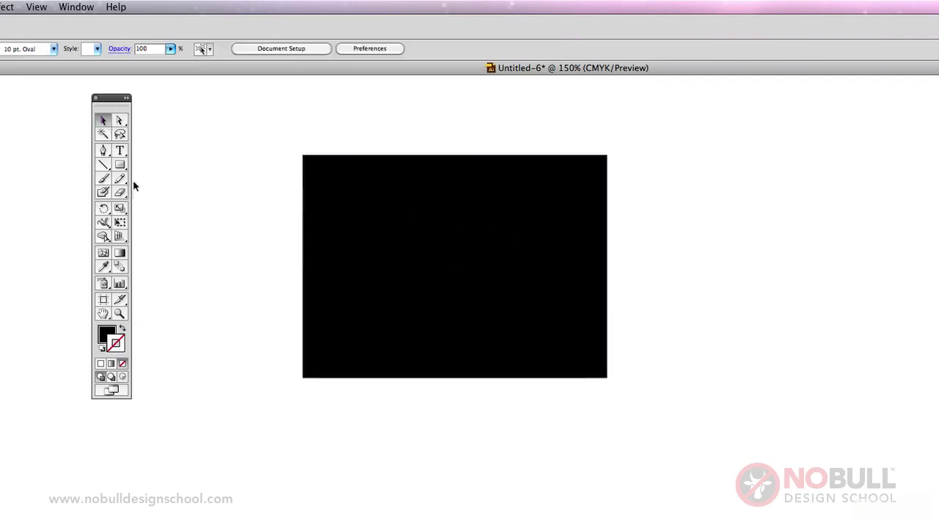
# - Draw a rectangle about 82 by 52 mm overlapping the black rectangle's lower-right corner and fill it bright blue
pyautogui.click(120, 164)
pyautogui.moveTo(494, 292); pyautogui.dragTo(725, 438)
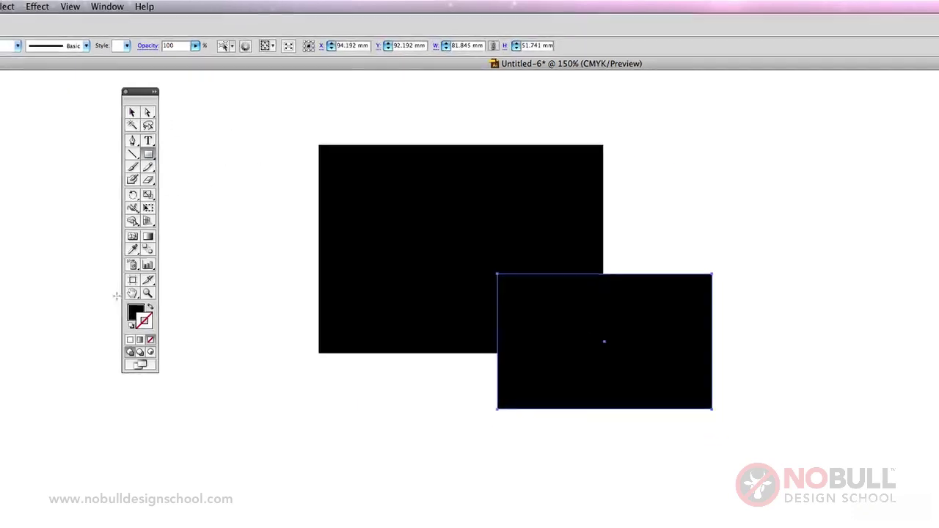
pyautogui.click(204, 260)
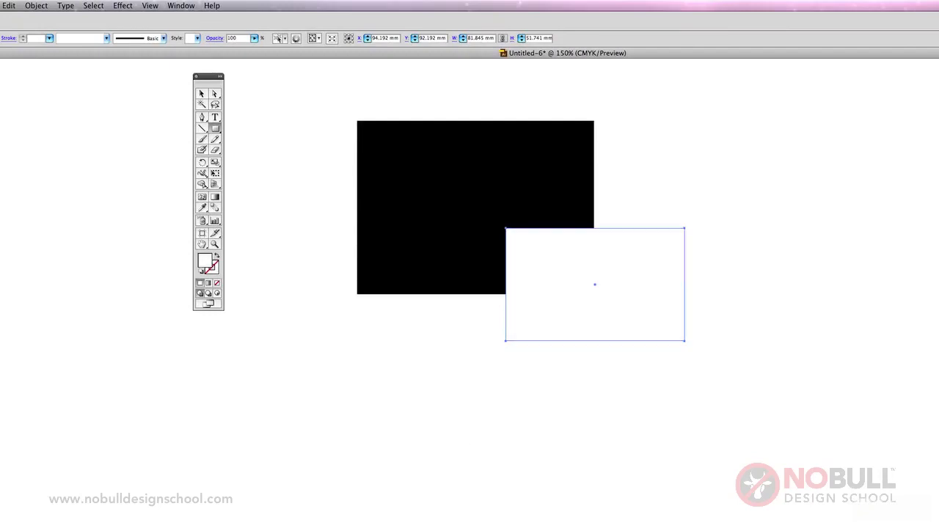
pyautogui.click(202, 93)
pyautogui.click(356, 149)
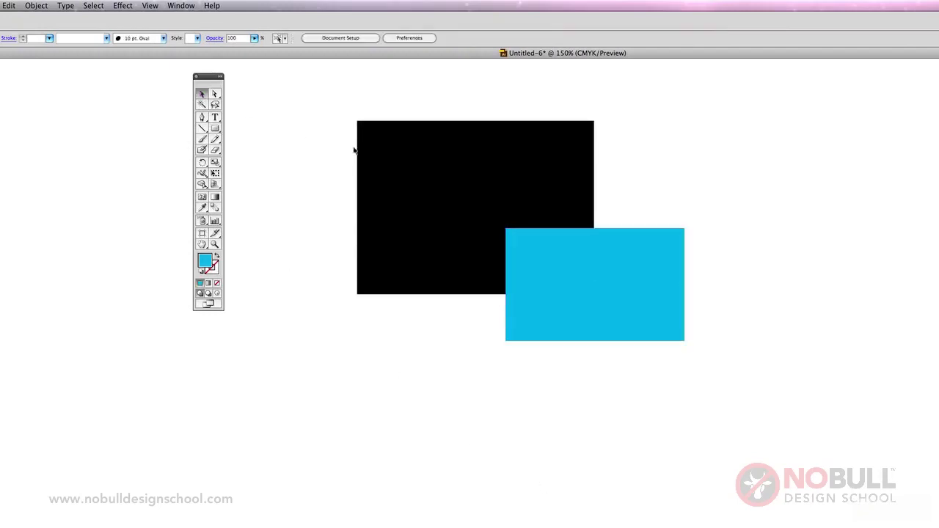
# - Group the black and blue rectangles
pyautogui.click(479, 185)
pyautogui.keyDown('shift'); pyautogui.click(631, 316); pyautogui.keyUp('shift')
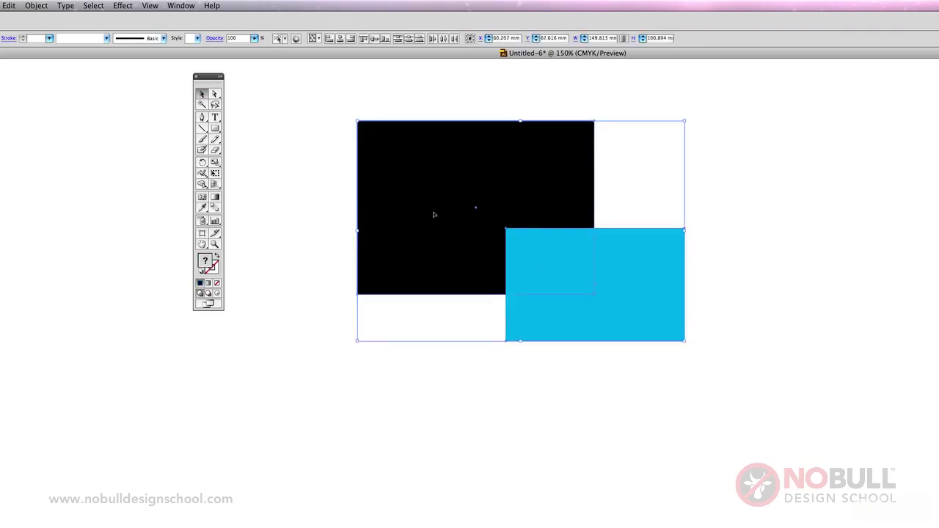
pyautogui.click(32, 4)
pyautogui.click(35, 42)
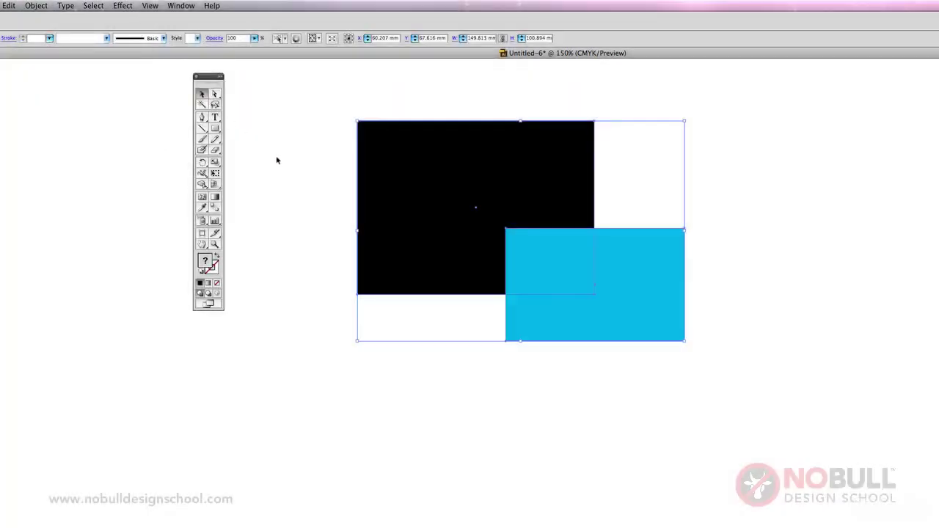
pyautogui.click(277, 160)
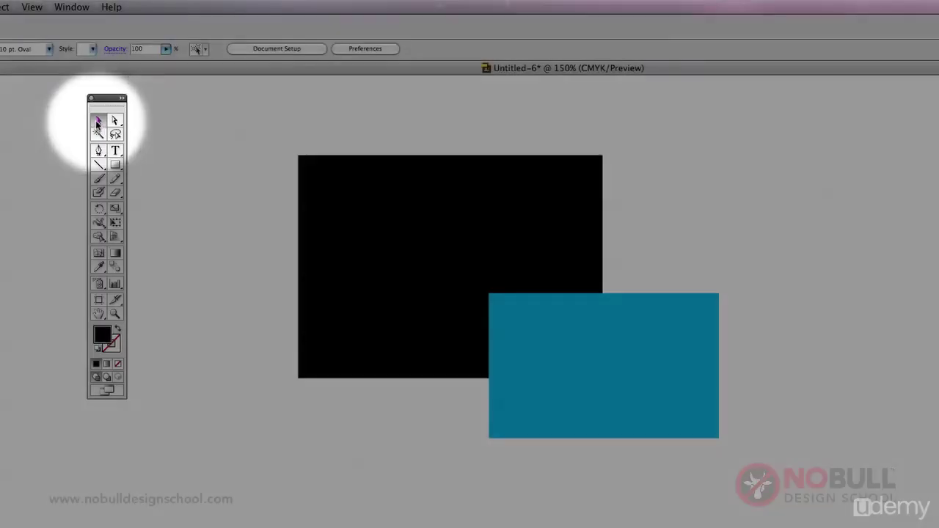
# - Move the grouped rectangles around the artboard as one object with the Selection tool, and deselect them
pyautogui.moveTo(416, 314); pyautogui.dragTo(436, 280)
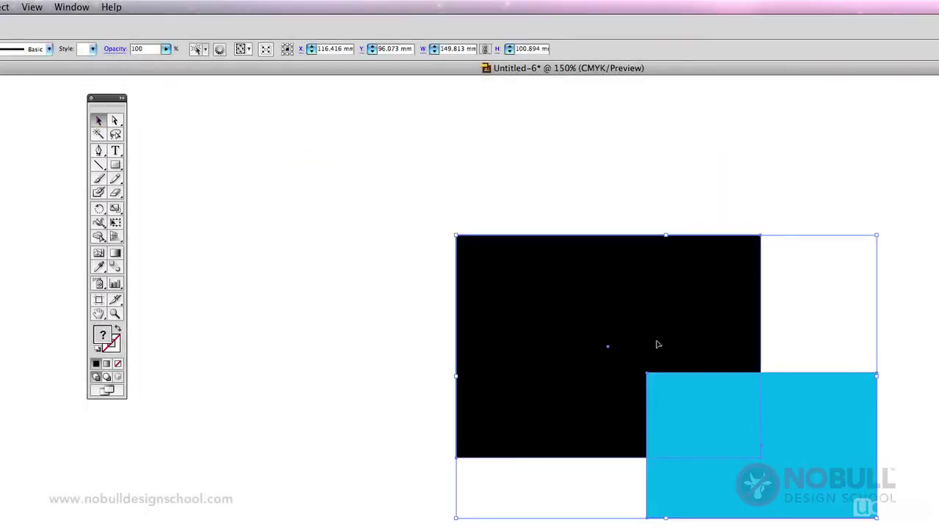
pyautogui.moveTo(360, 243); pyautogui.dragTo(601, 270)
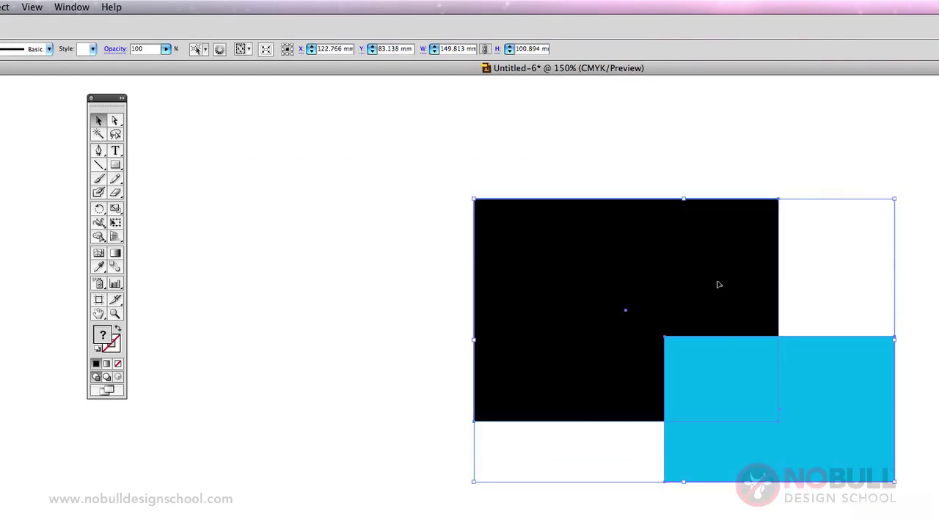
pyautogui.moveTo(720, 285); pyautogui.dragTo(449, 203)
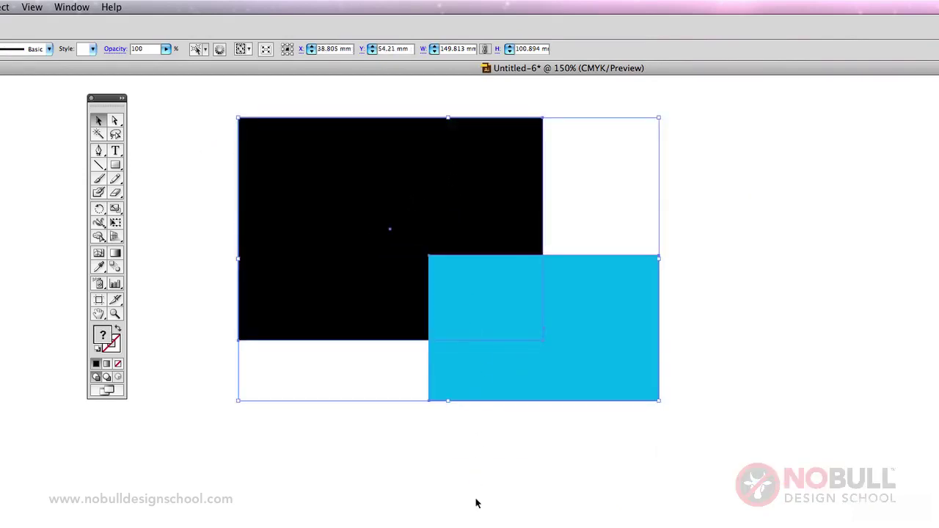
pyautogui.click(475, 504)
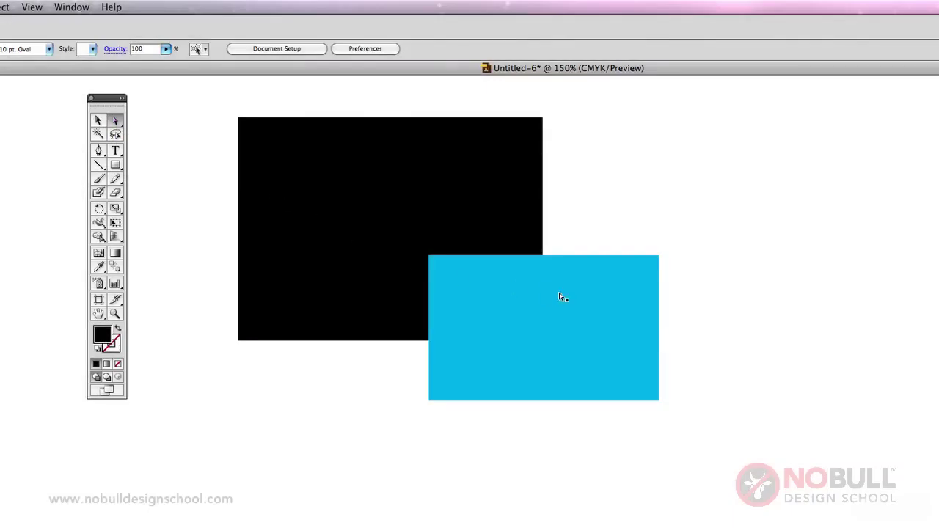
# - Move only the blue rectangle clear of the black one with Direct Selection, and move the whole group with the Selection tool
pyautogui.click(562, 297)
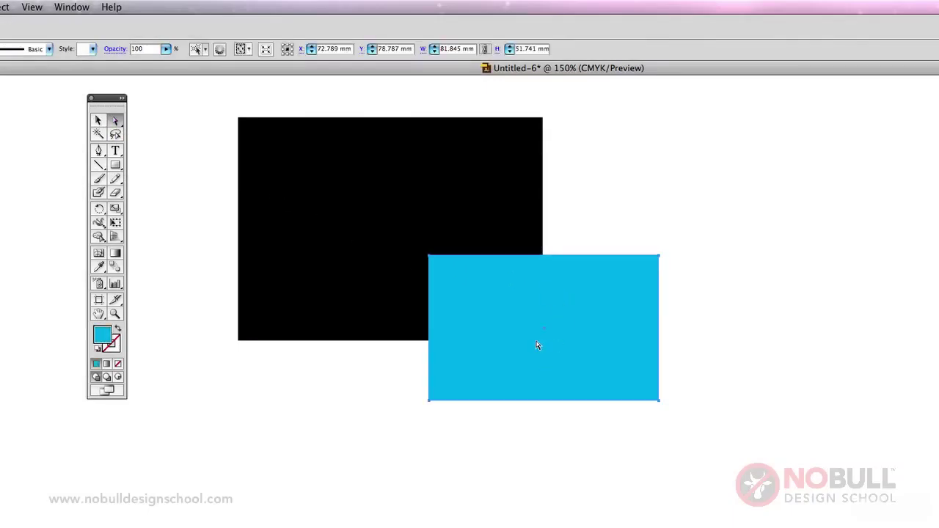
pyautogui.moveTo(576, 355); pyautogui.dragTo(729, 406)
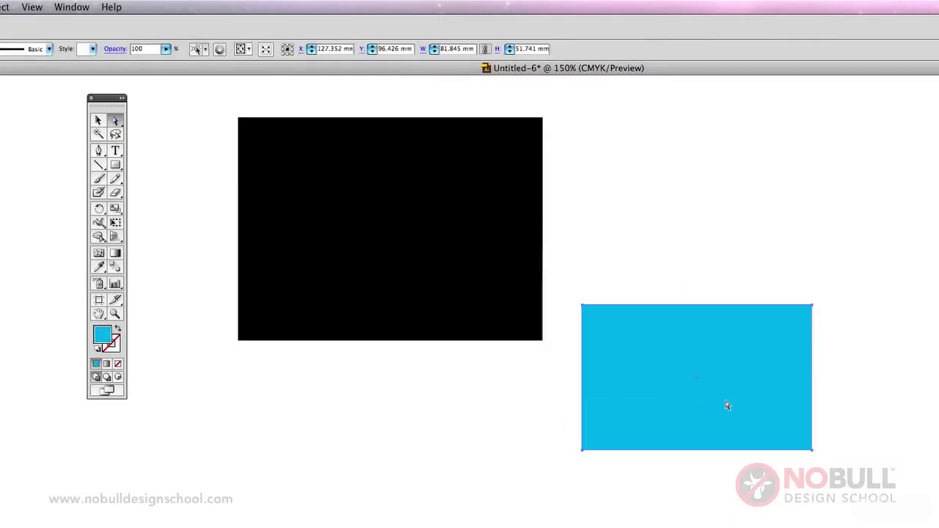
pyautogui.click(98, 119)
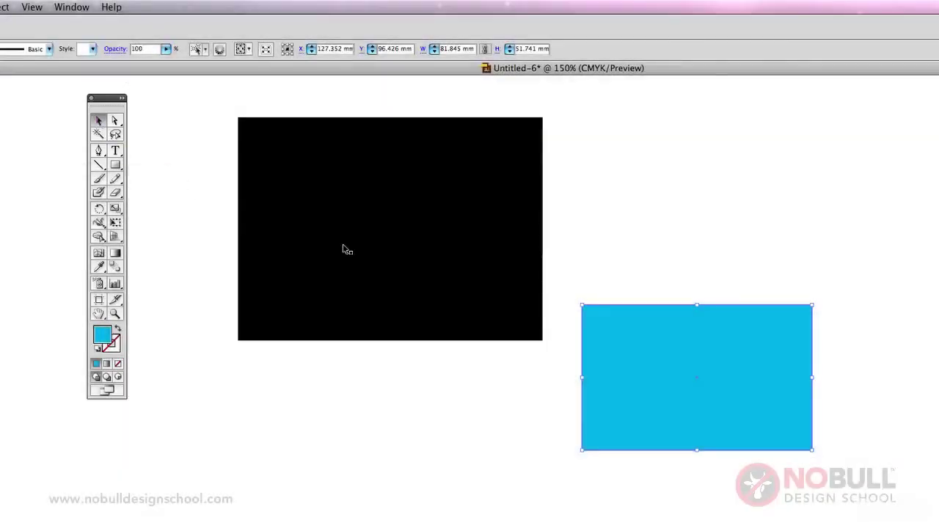
pyautogui.keyDown('shift'); pyautogui.click(374, 248); pyautogui.keyUp('shift')
pyautogui.moveTo(388, 252); pyautogui.dragTo(392, 224)
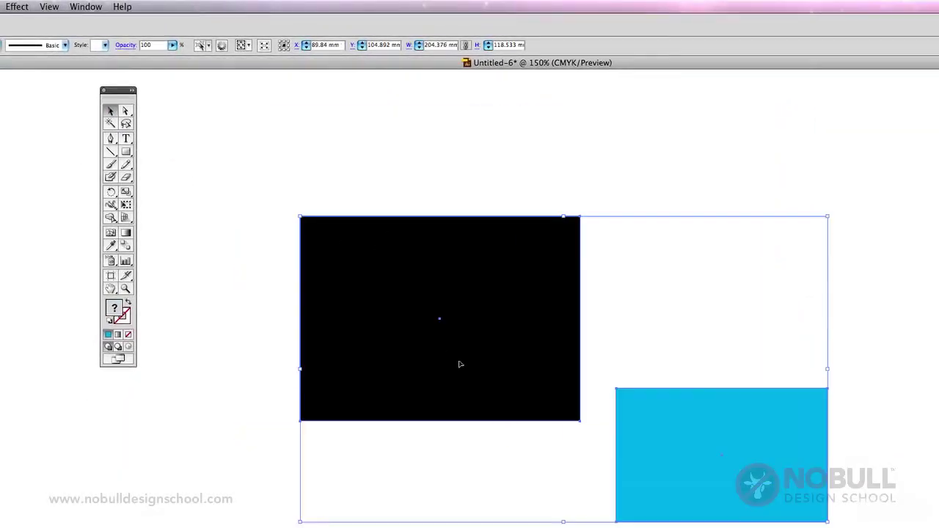
# - Try to pull the blue rectangle's upper-right and lower-left anchor points outward with Direct Selection, undoing each change
pyautogui.click(125, 111)
pyautogui.click(785, 273)
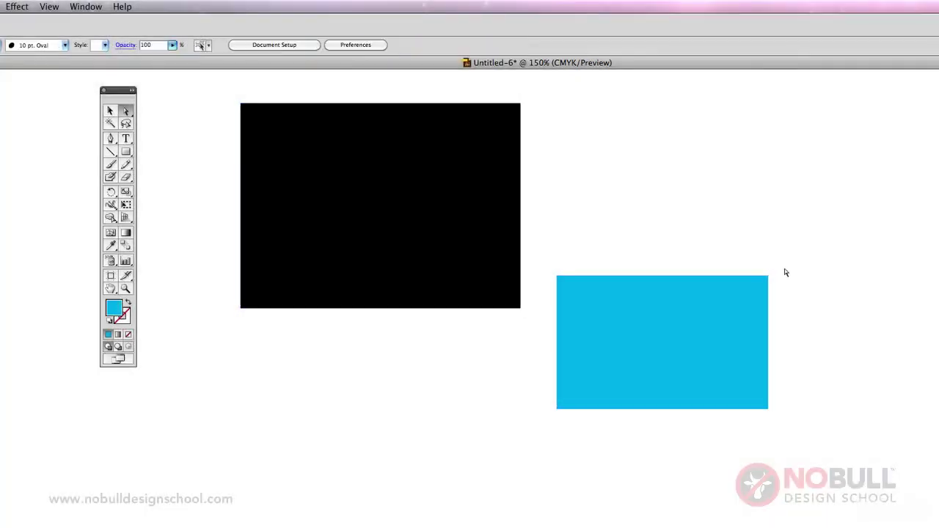
pyautogui.moveTo(769, 278); pyautogui.dragTo(851, 174)
pyautogui.press('super+z')
pyautogui.click(850, 273)
pyautogui.click(770, 414)
pyautogui.moveTo(556, 409); pyautogui.dragTo(541, 499)
pyautogui.press('super+z')
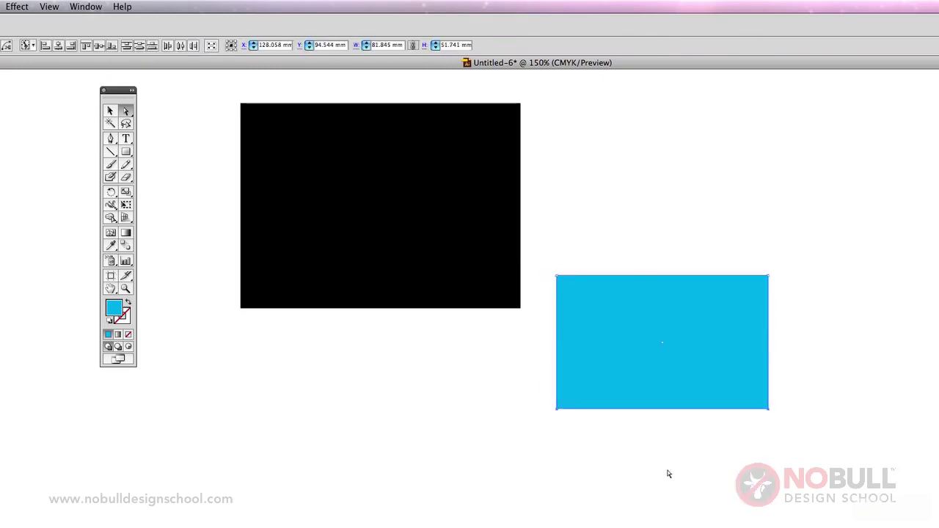
pyautogui.click(667, 474)
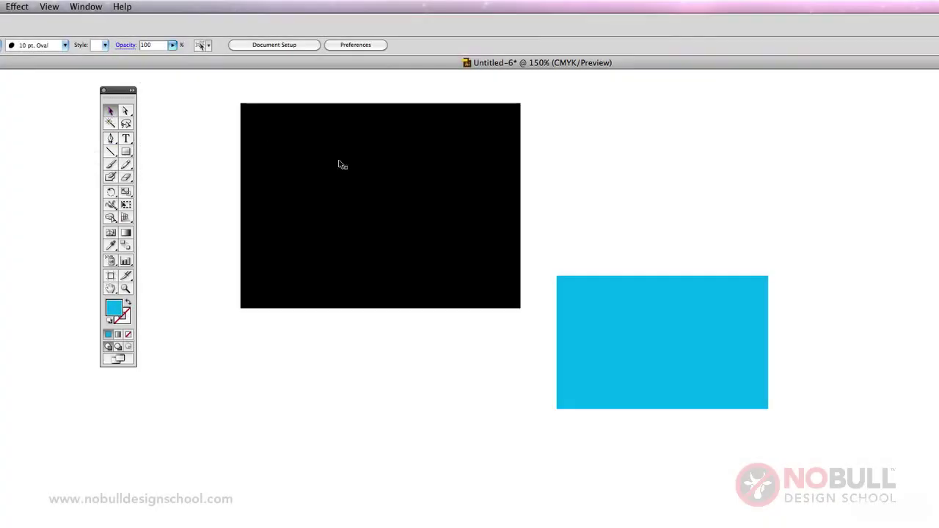
# - Select everything and move both rectangles diagonally down the artboard and back up together
pyautogui.press('super+a')
pyautogui.moveTo(393, 177); pyautogui.dragTo(662, 300)
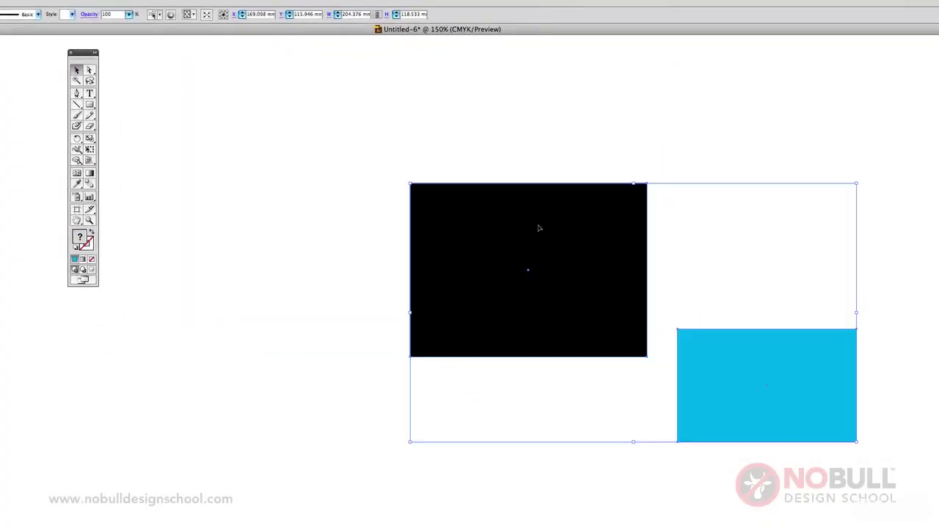
pyautogui.moveTo(539, 229); pyautogui.dragTo(315, 134)
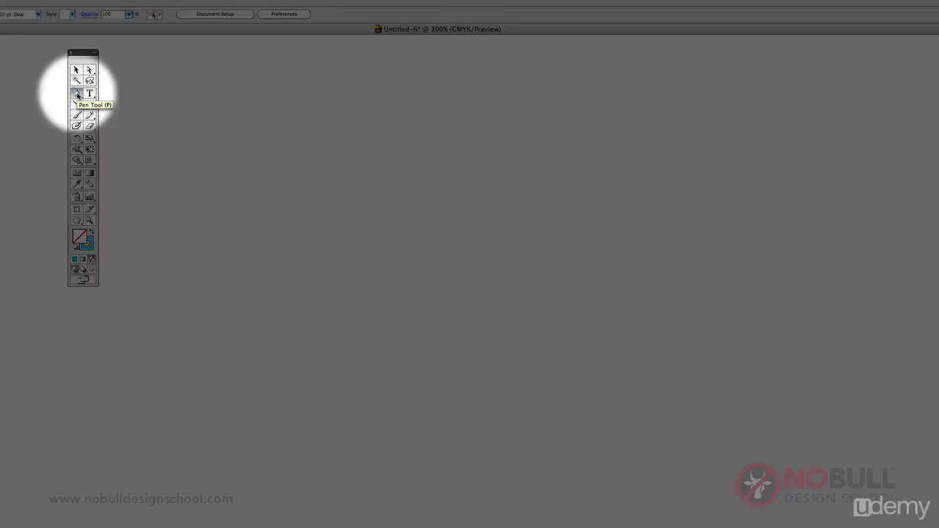
# - Draw a closed irregular shape with seven corner points using straight Pen tool segments, and delete it
pyautogui.click(76, 94)
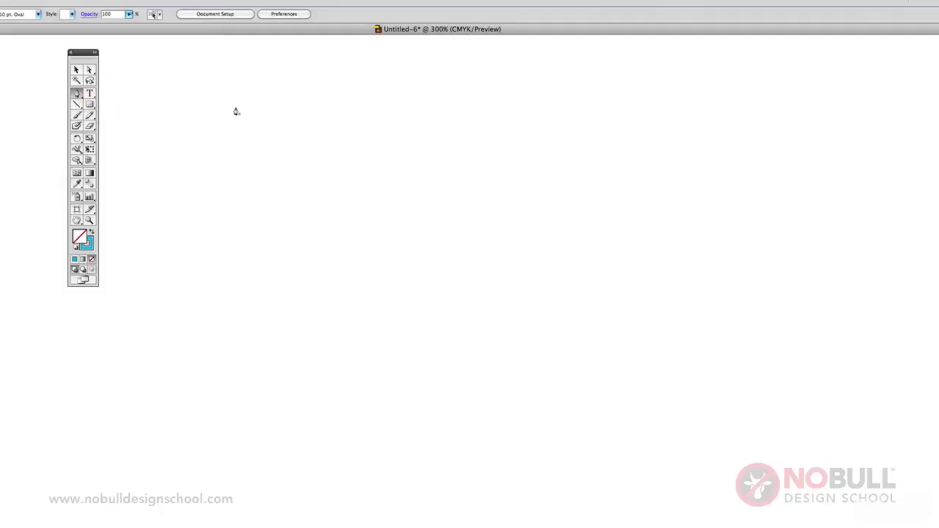
pyautogui.click(374, 129)
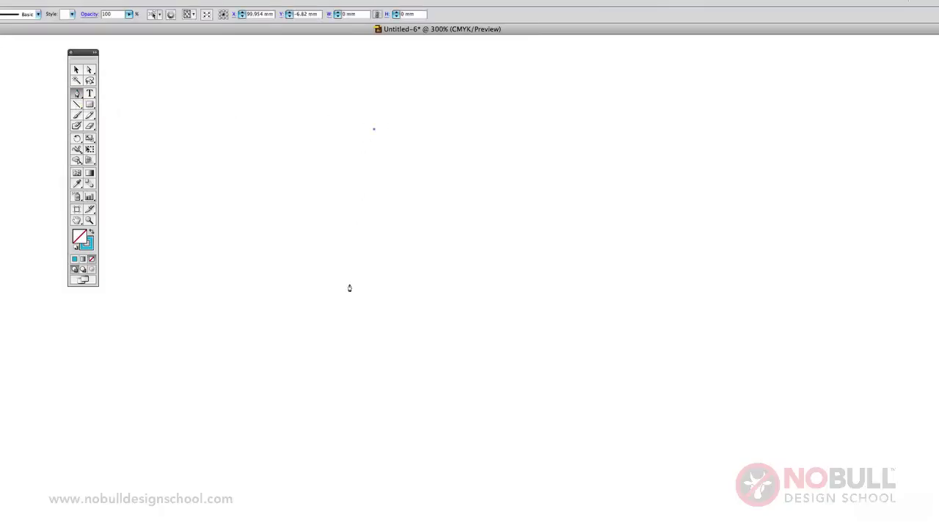
pyautogui.click(350, 285)
pyautogui.click(536, 318)
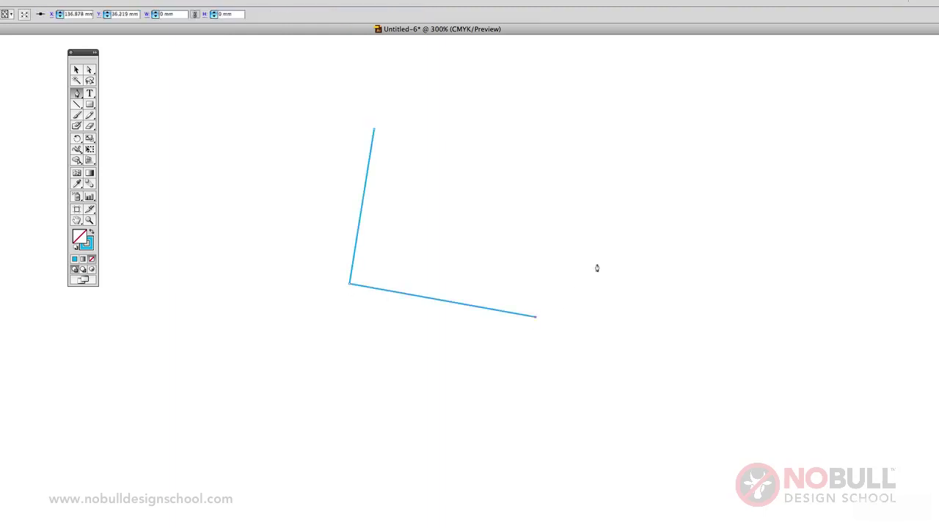
pyautogui.click(624, 199)
pyautogui.click(574, 112)
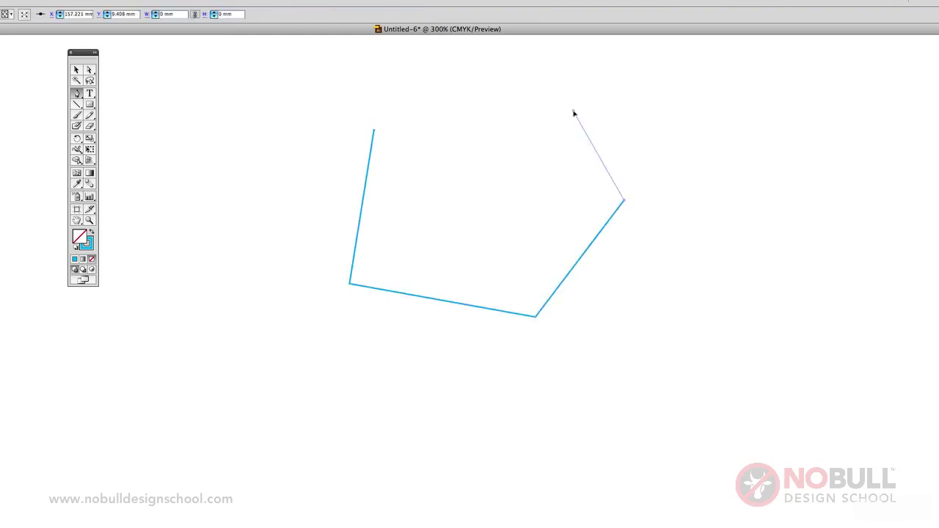
pyautogui.click(516, 223)
pyautogui.click(496, 105)
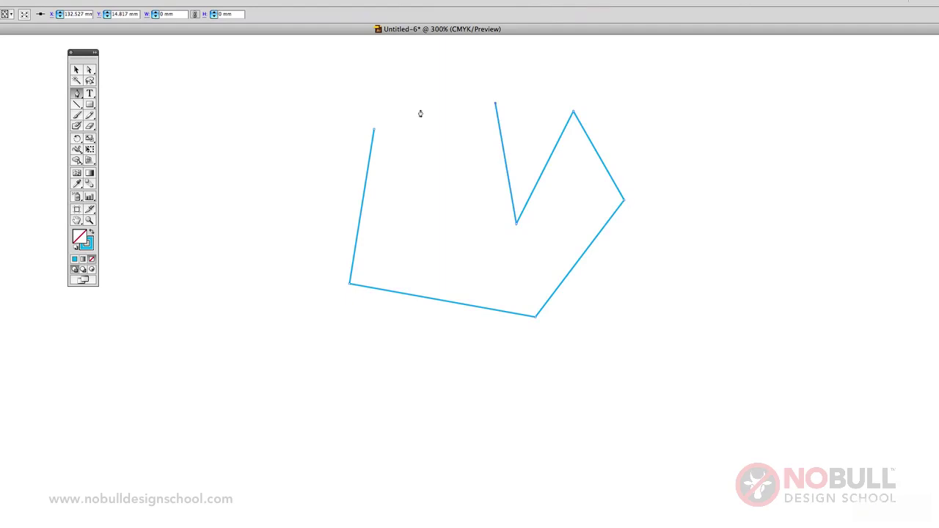
pyautogui.click(375, 131)
pyautogui.click(77, 71)
pyautogui.press('Delete')
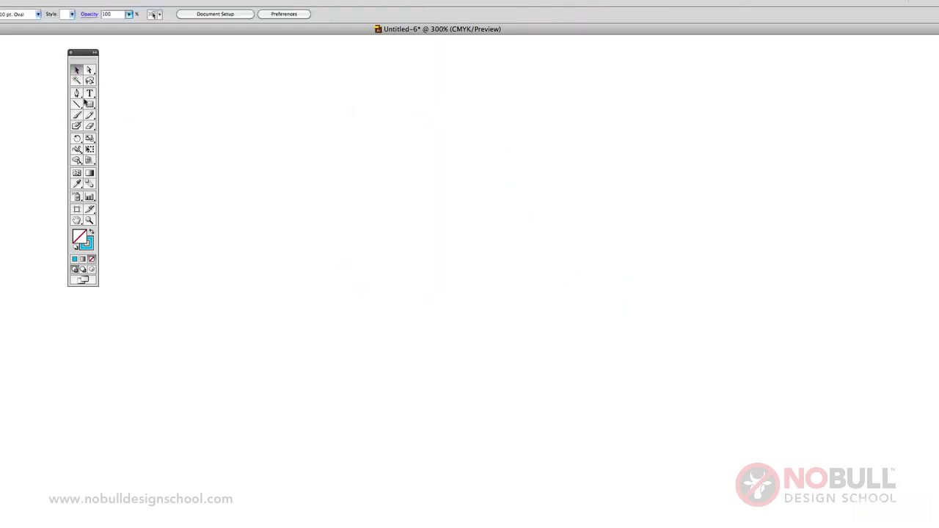
# - Draw a Pen path of angle-constrained straight segments: down, right, up, right, diagonally down-left, and diagonally down-right
pyautogui.click(76, 94)
pyautogui.click(355, 112)
pyautogui.keyDown('shift'); pyautogui.click(353, 300); pyautogui.keyUp('shift')
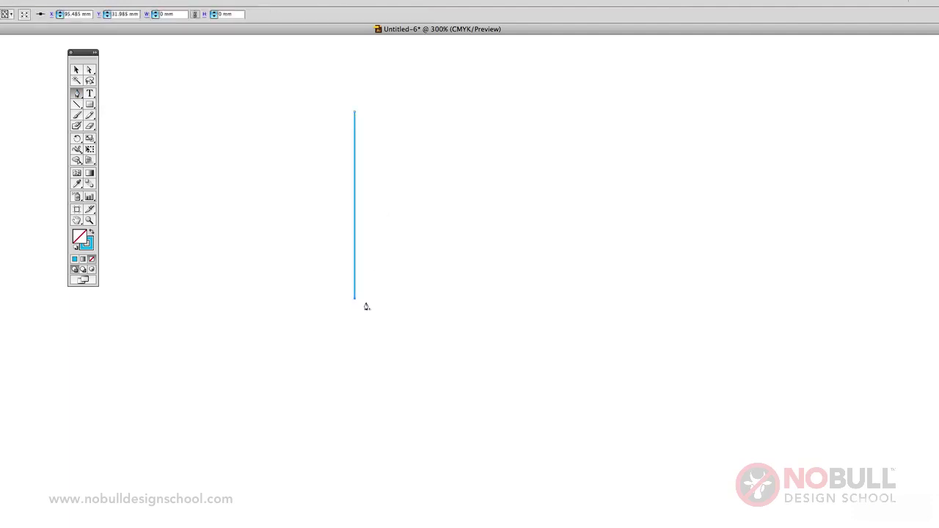
pyautogui.keyDown('shift'); pyautogui.click(551, 299); pyautogui.keyUp('shift')
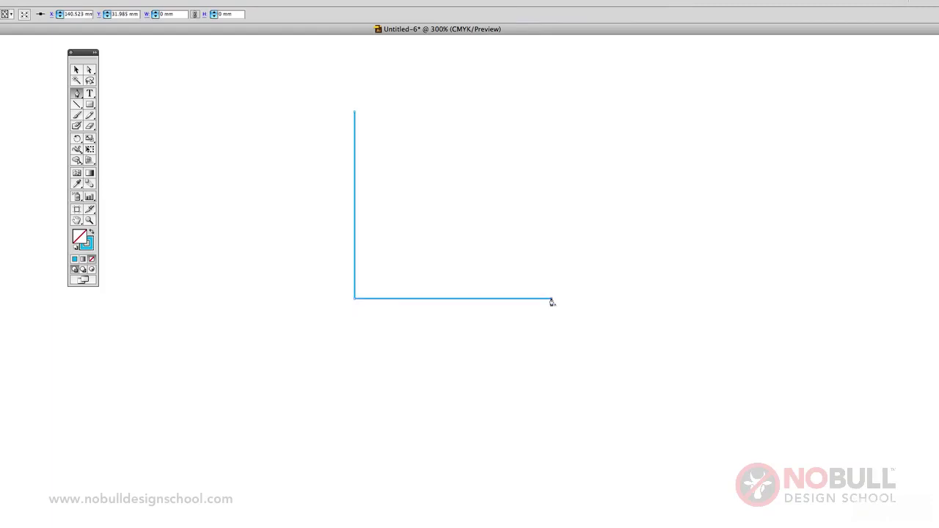
pyautogui.keyDown('shift'); pyautogui.click(551, 108); pyautogui.keyUp('shift')
pyautogui.keyDown('shift'); pyautogui.click(737, 107); pyautogui.keyUp('shift')
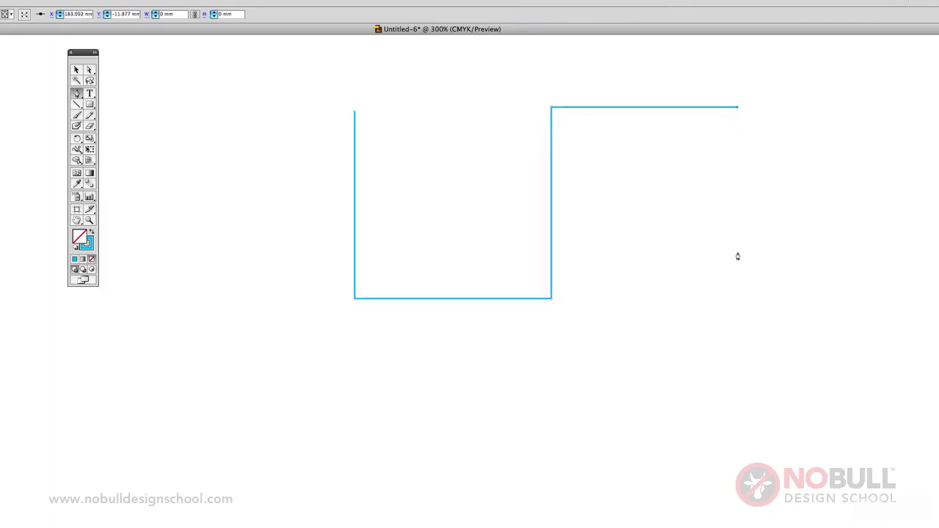
pyautogui.keyDown('shift'); pyautogui.click(621, 317); pyautogui.keyUp('shift')
pyautogui.keyDown('shift'); pyautogui.click(763, 425); pyautogui.keyUp('shift')
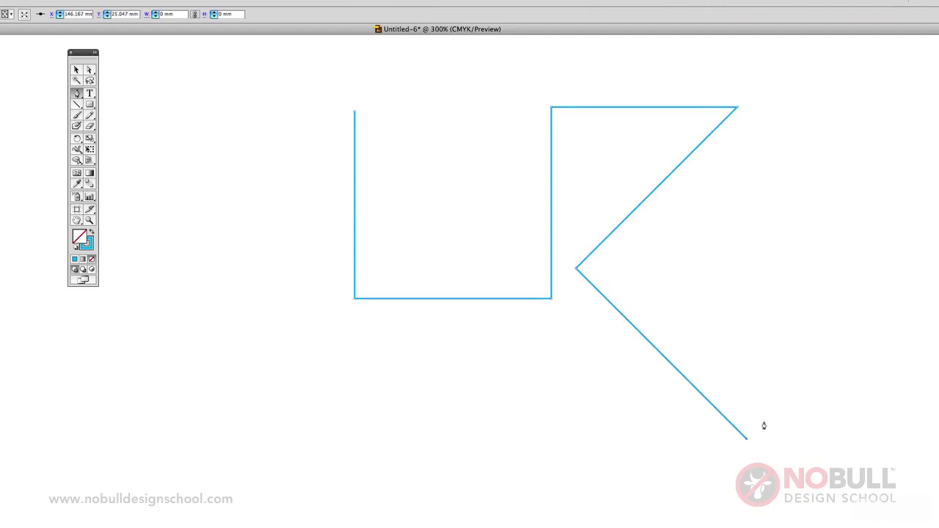
# - Extend the Pen path with angle-constrained segments diagonally up-right and up-left, and delete the whole path
pyautogui.keyDown('shift'); pyautogui.click(905, 270); pyautogui.keyUp('shift')
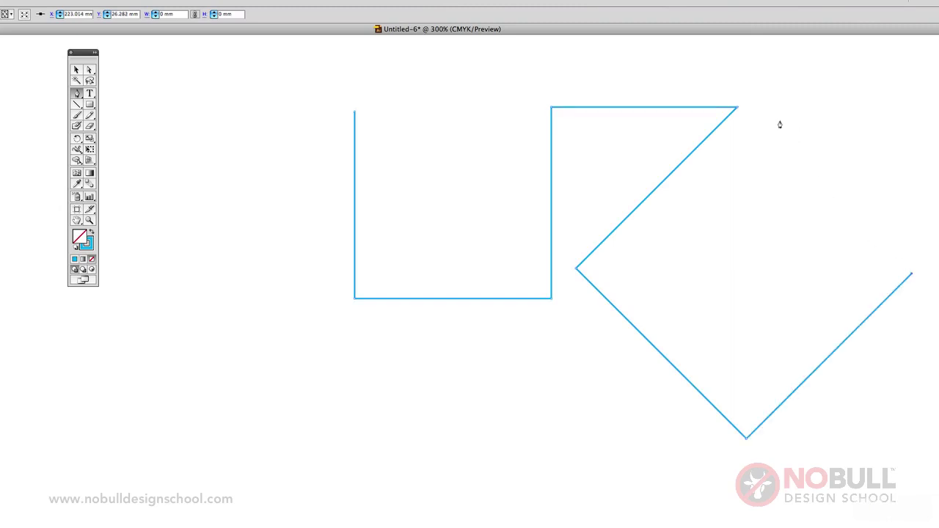
pyautogui.keyDown('shift'); pyautogui.click(787, 149); pyautogui.keyUp('shift')
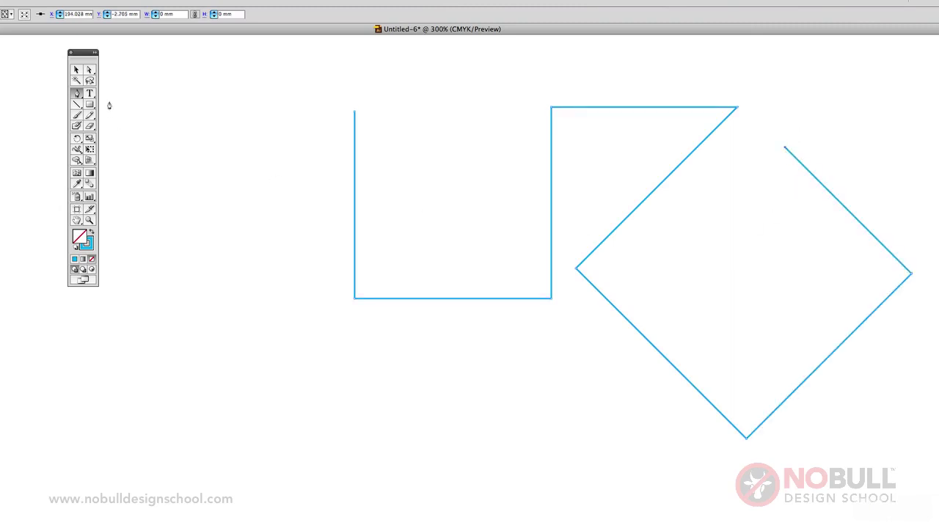
pyautogui.click(77, 70)
pyautogui.press('Delete')
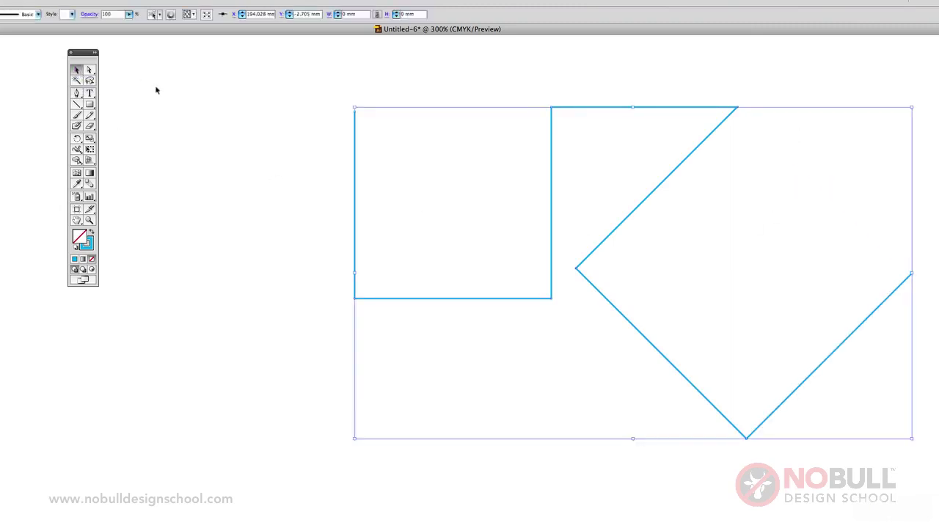
# - Draw a closed curved shape with five Pen tool anchor points, pulling out direction handles on all but the first point
pyautogui.click(76, 93)
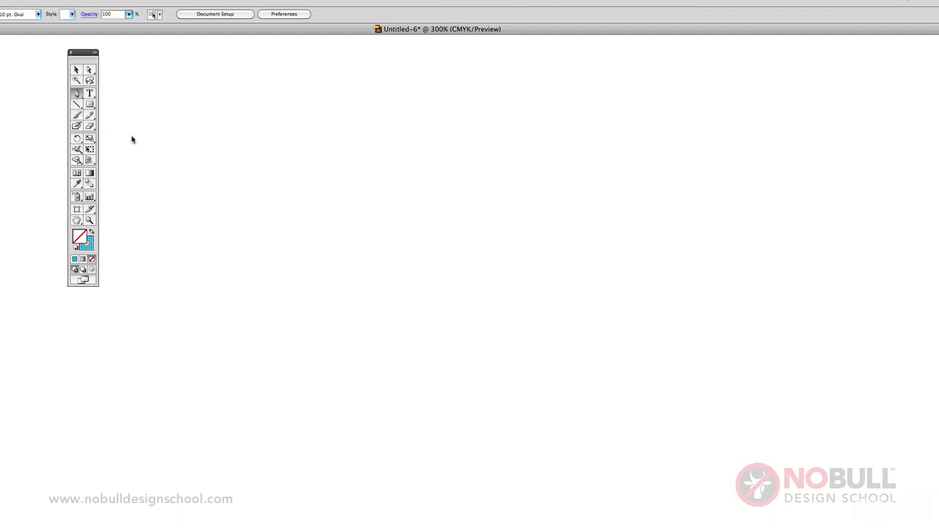
pyautogui.click(300, 117)
pyautogui.click(478, 289)
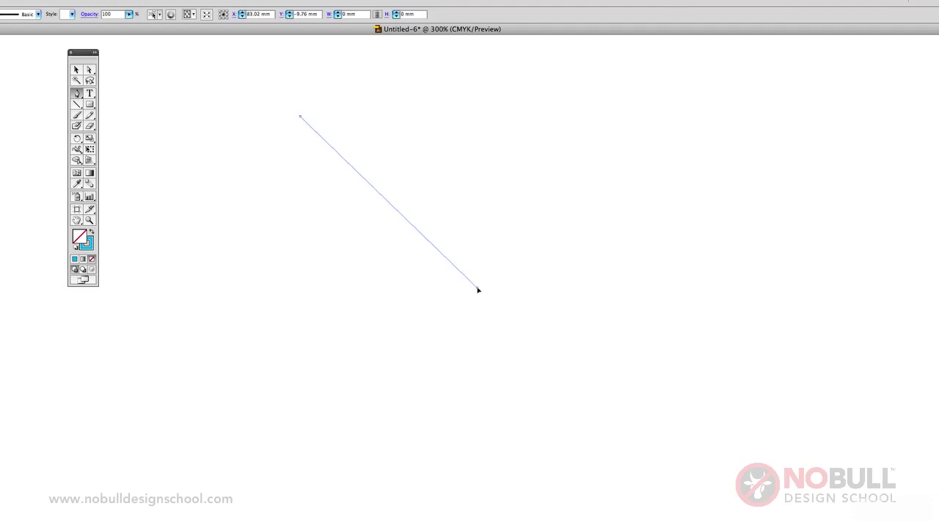
pyautogui.moveTo(478, 291)
pyautogui.mouseDown()
pyautogui.moveTo(459, 350)
pyautogui.moveTo(463, 408)
pyautogui.mouseUp()
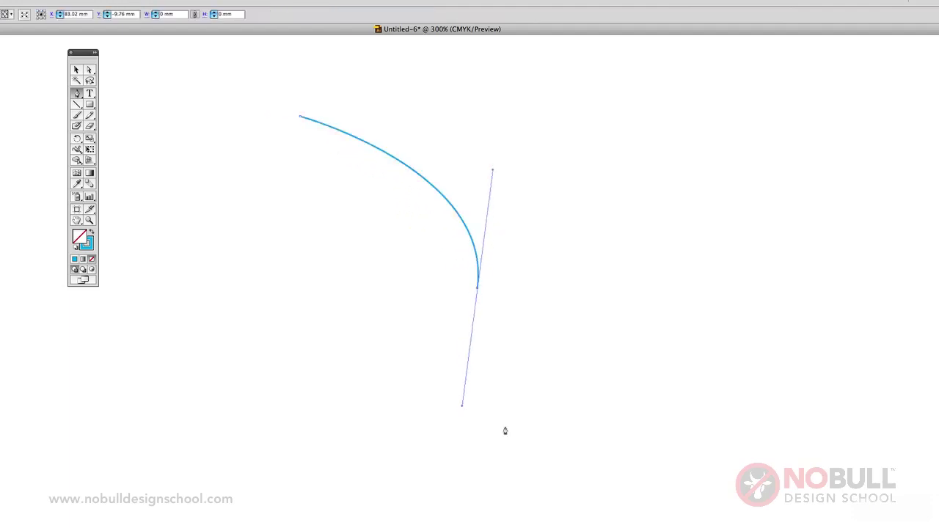
pyautogui.moveTo(635, 409); pyautogui.dragTo(681, 382)
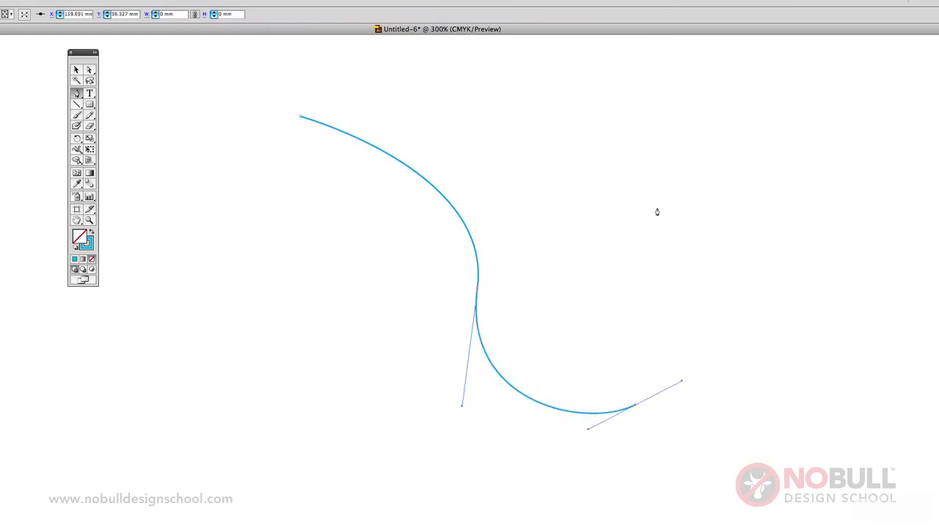
pyautogui.moveTo(656, 210); pyautogui.dragTo(602, 155)
pyautogui.moveTo(500, 108); pyautogui.dragTo(379, 105)
pyautogui.click(301, 119)
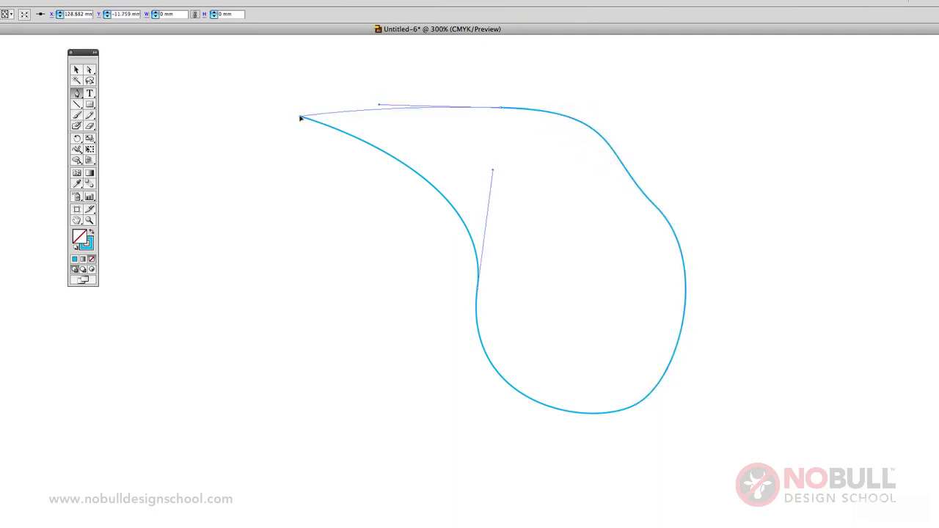
# - Add anchor points on the curved shape's top edge and upper-left edge, and delete the one on the upper-left edge
pyautogui.click(90, 70)
pyautogui.click(513, 130)
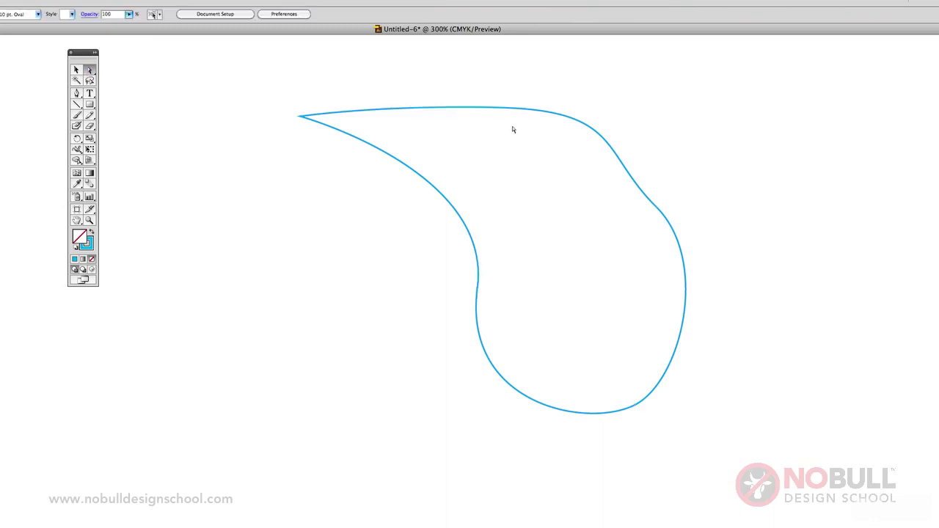
pyautogui.click(531, 112)
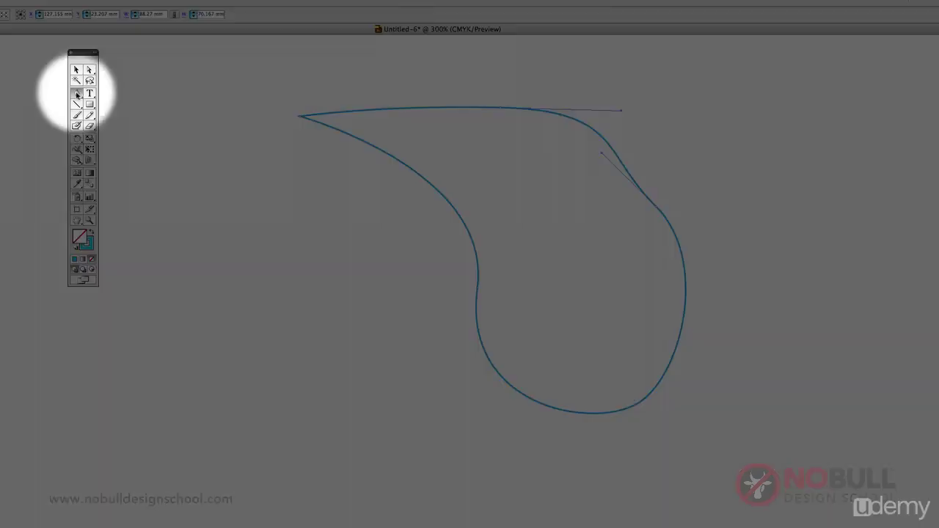
pyautogui.click(77, 94)
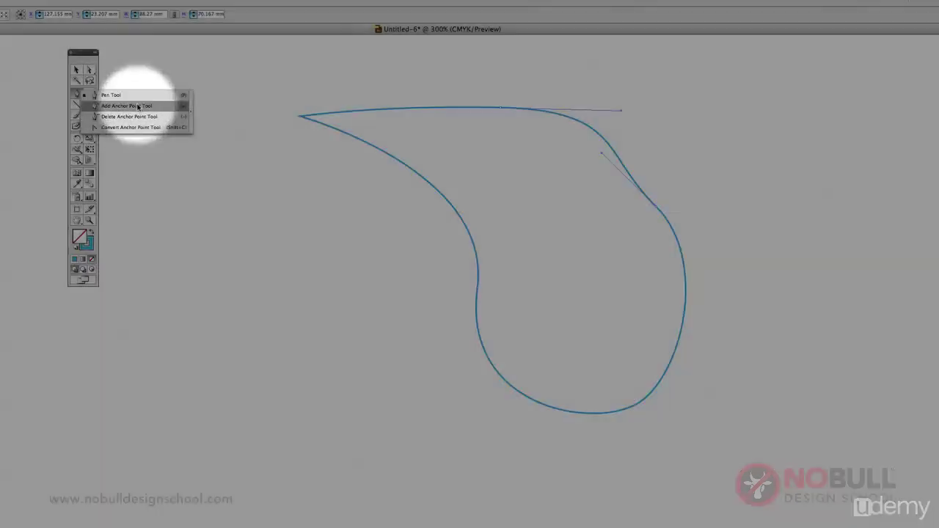
pyautogui.click(124, 106)
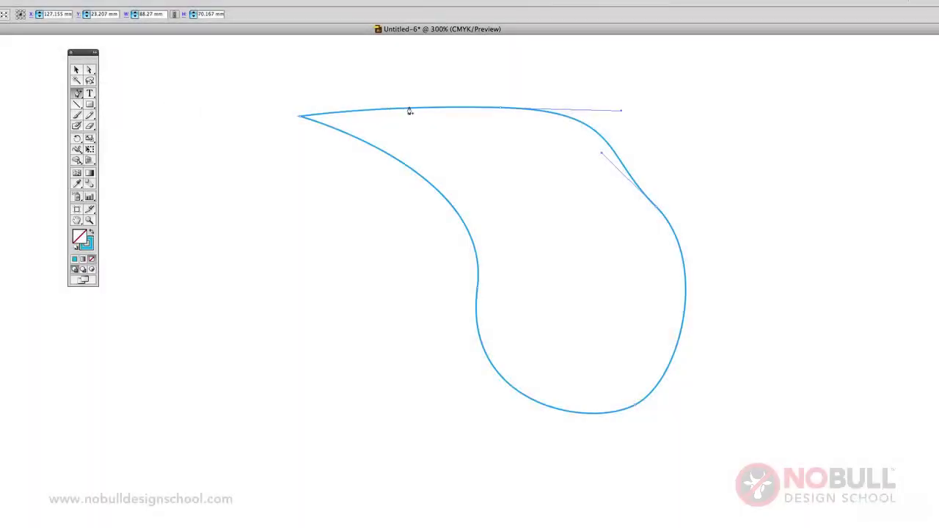
pyautogui.click(411, 110)
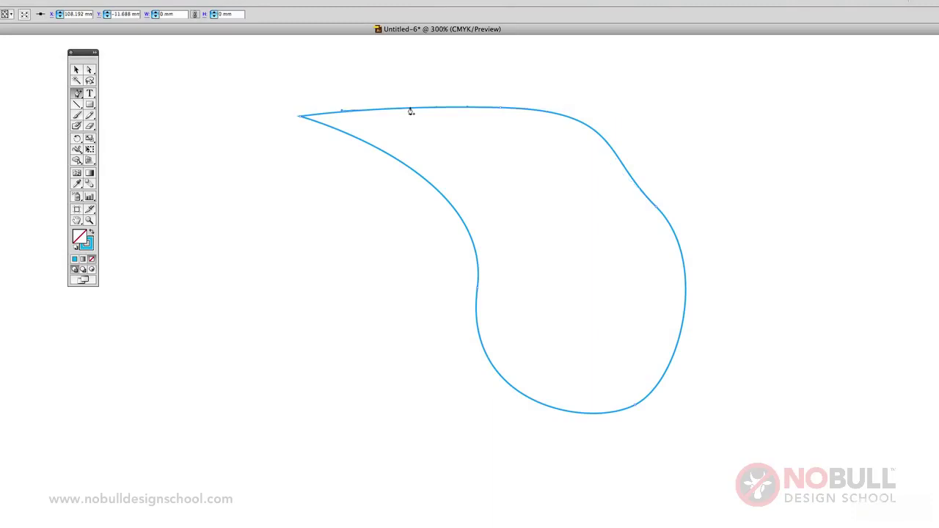
pyautogui.click(418, 178)
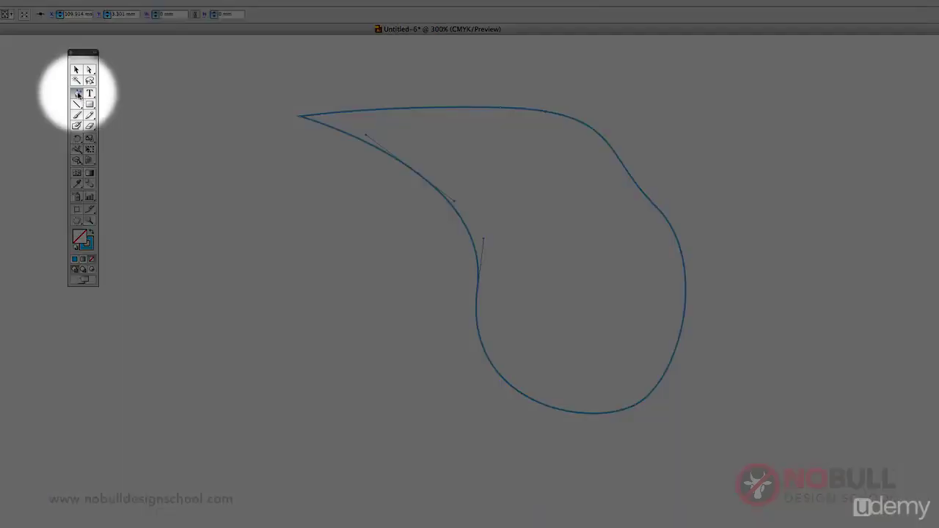
pyautogui.moveTo(77, 93); pyautogui.dragTo(139, 121)
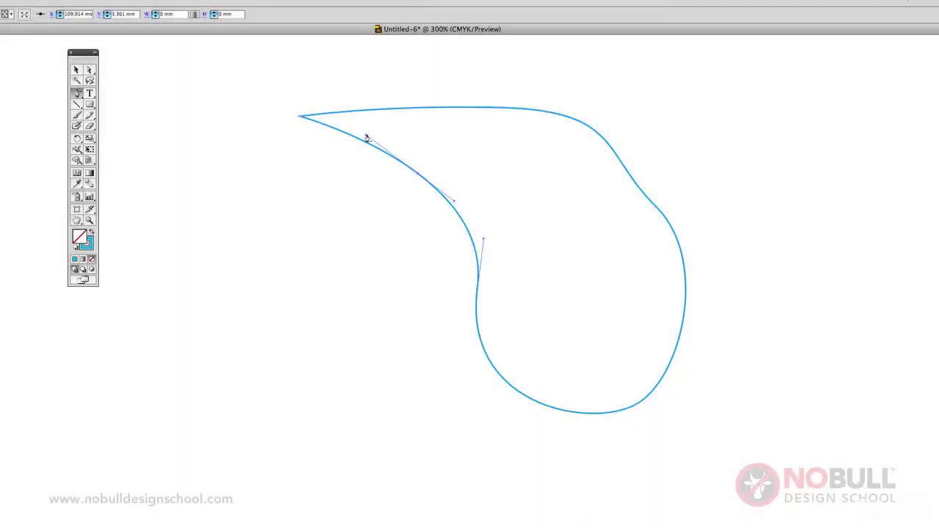
pyautogui.click(418, 178)
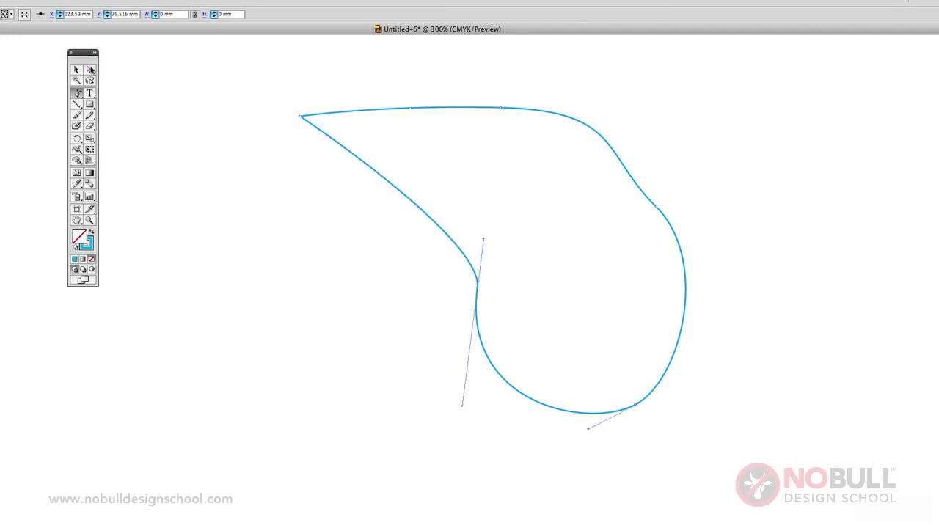
# - Reshape the curve with Direct Selection by swinging the upper direction handle of the inner left anchor up and to the right
pyautogui.click(90, 71)
pyautogui.click(439, 303)
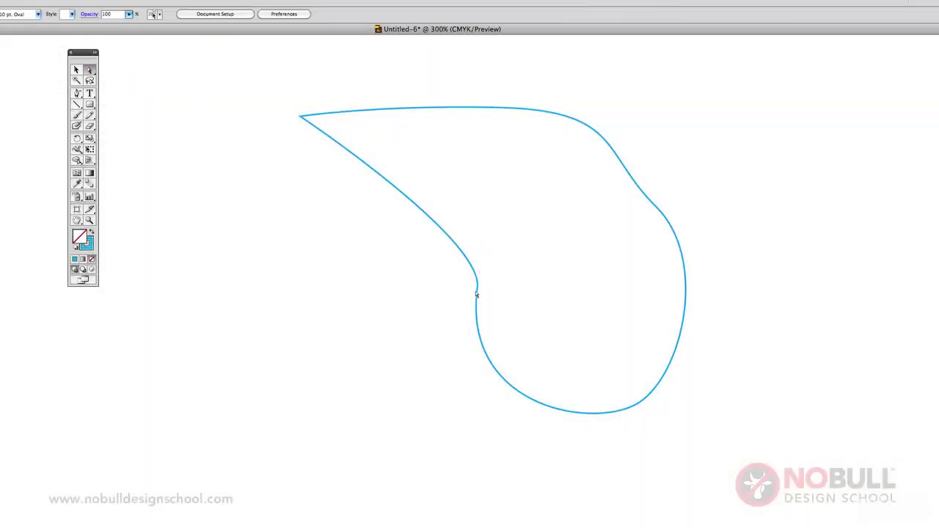
pyautogui.click(479, 295)
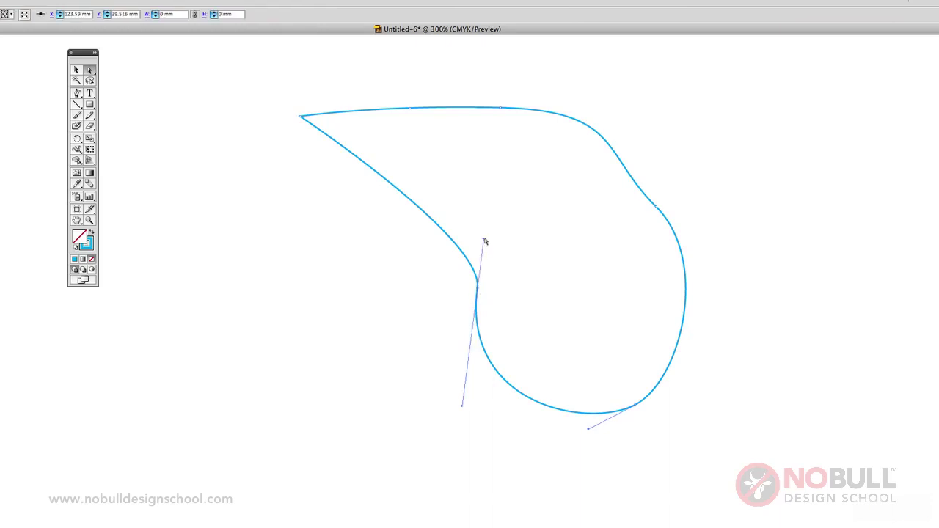
pyautogui.moveTo(484, 242); pyautogui.dragTo(589, 200)
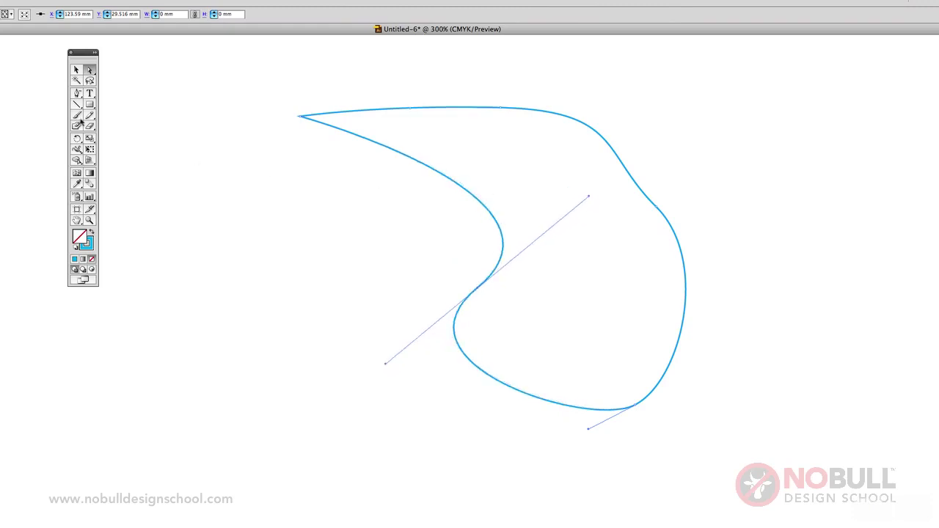
# - Move only the upper handle of the inner left anchor slightly upward with the Convert Anchor Point tool, and convert that anchor to a corner
pyautogui.moveTo(77, 95); pyautogui.dragTo(151, 129)
pyautogui.moveTo(589, 198); pyautogui.dragTo(580, 167)
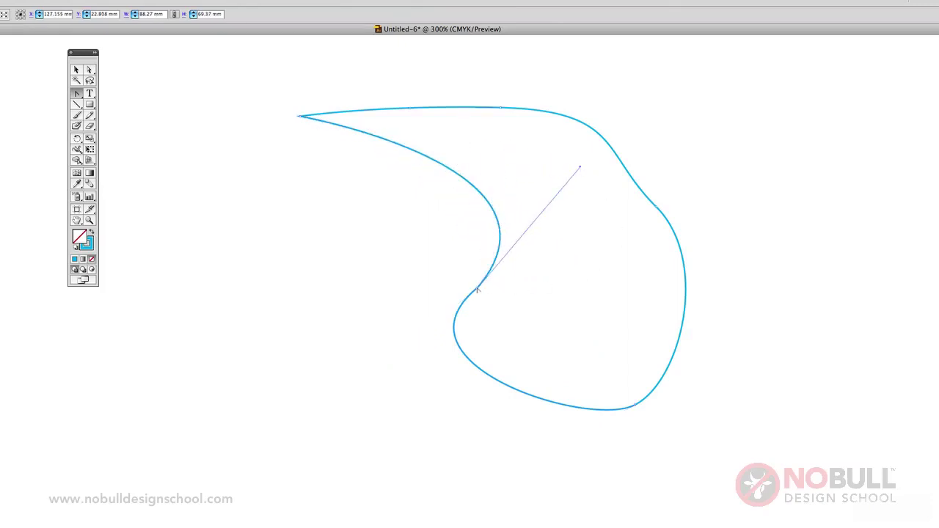
pyautogui.click(477, 290)
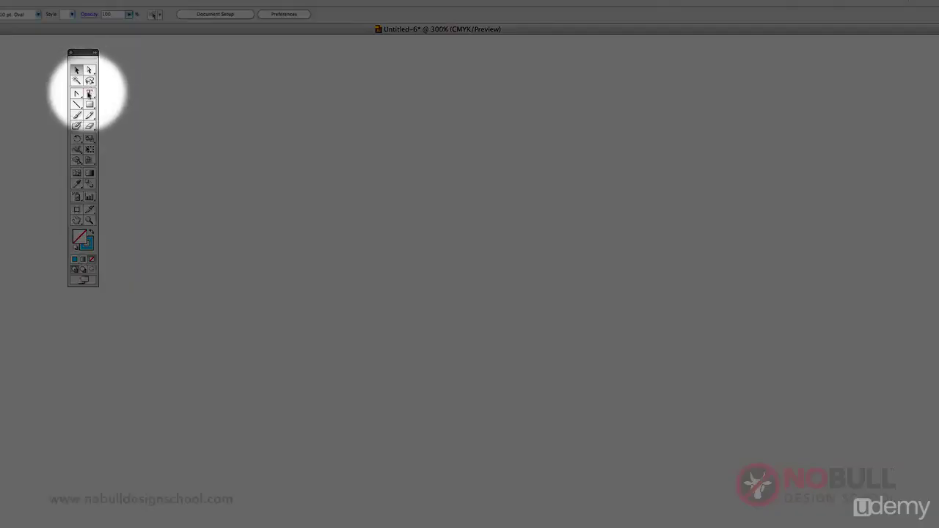
# - Place a line of point type on the artboard reading "this is some text"
pyautogui.click(90, 93)
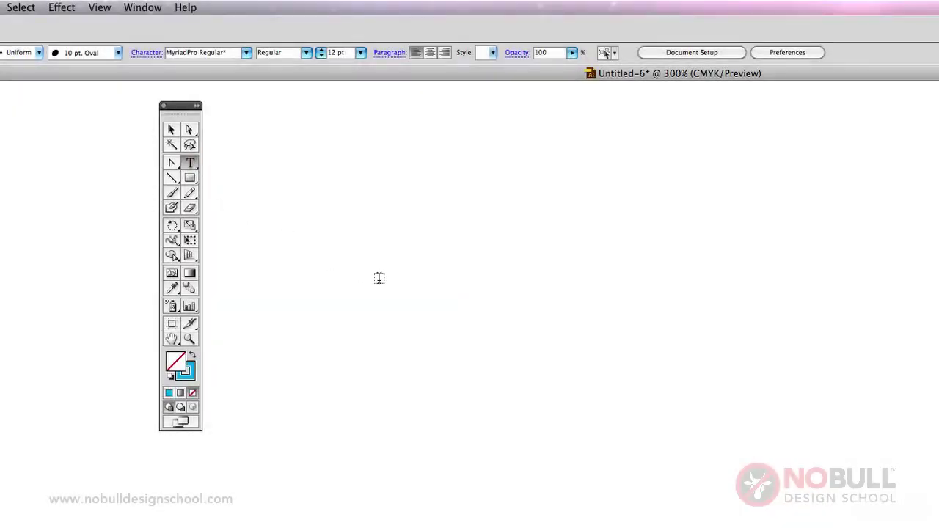
pyautogui.click(380, 278)
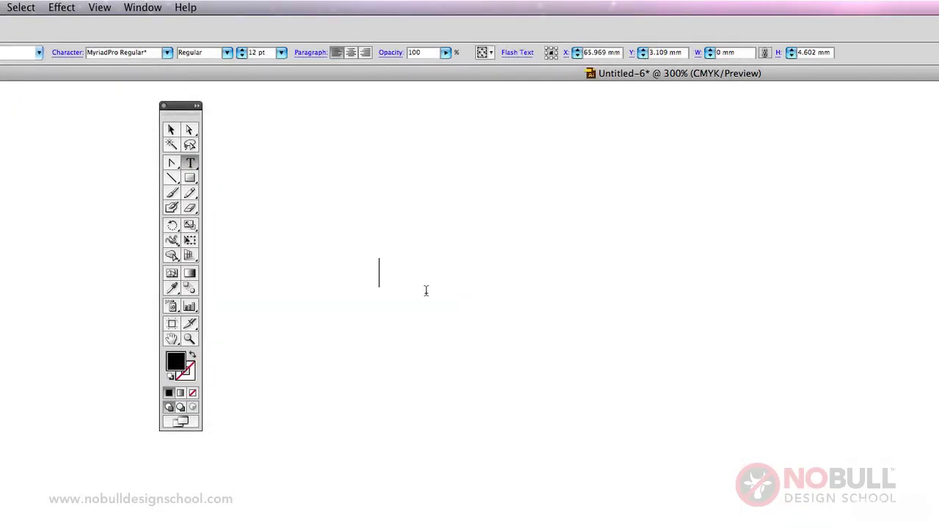
pyautogui.write('this is some text')
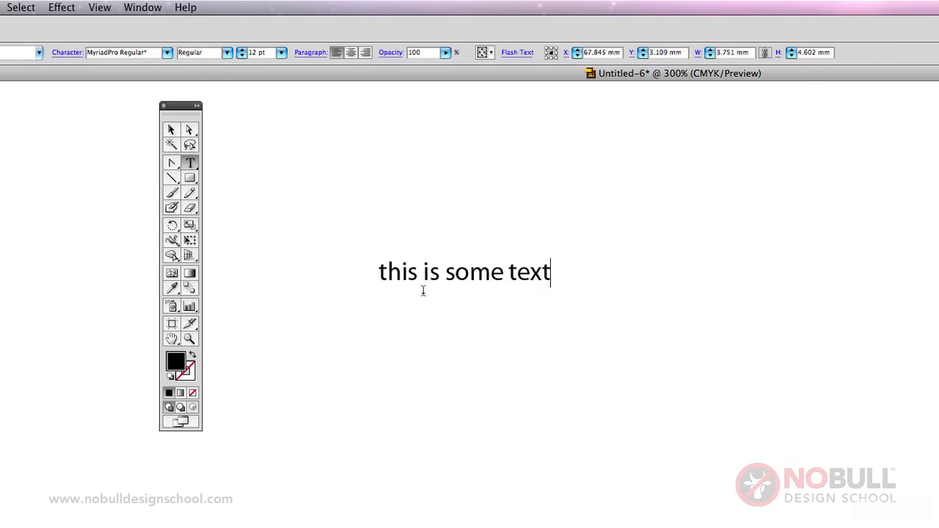
# - Select the entire text line and change its font to Helvetica Neue
pyautogui.click(380, 271)
pyautogui.moveTo(380, 272); pyautogui.dragTo(576, 277)
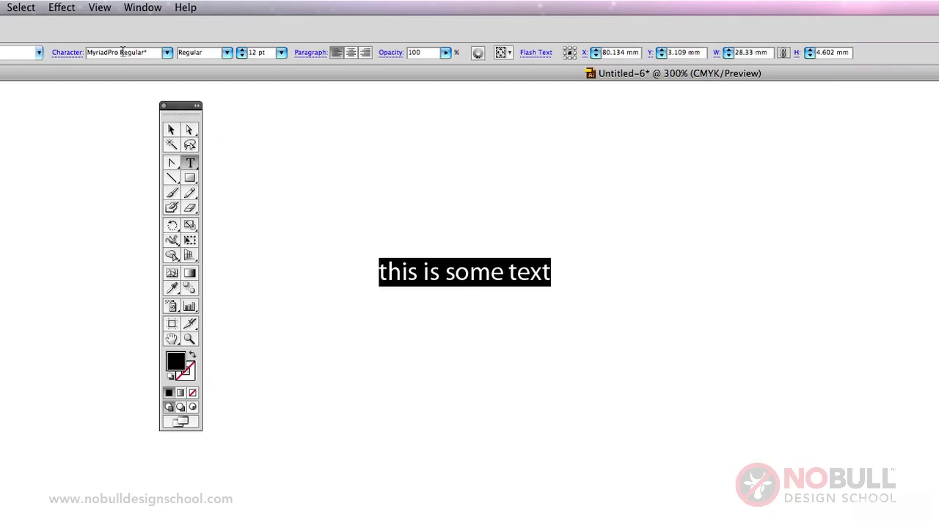
pyautogui.click(166, 54)
pyautogui.scroll(10, 167, 50)
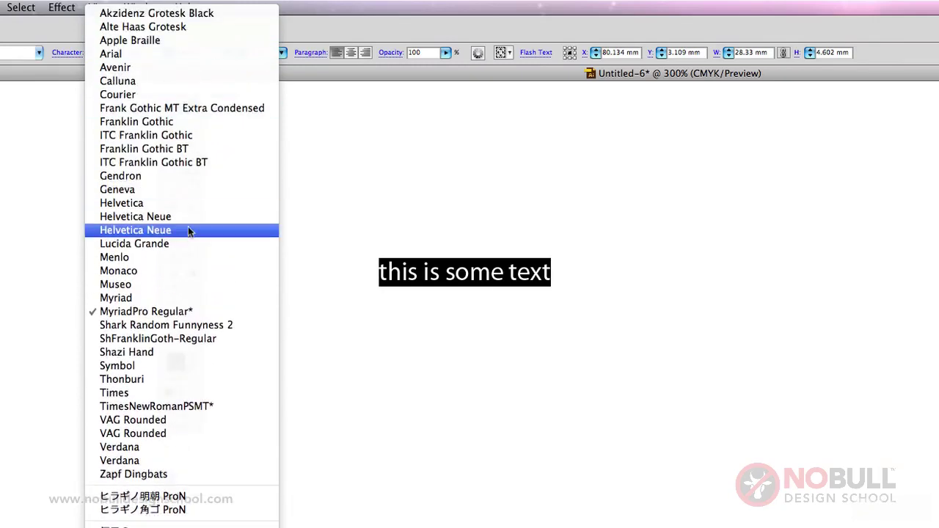
pyautogui.click(188, 232)
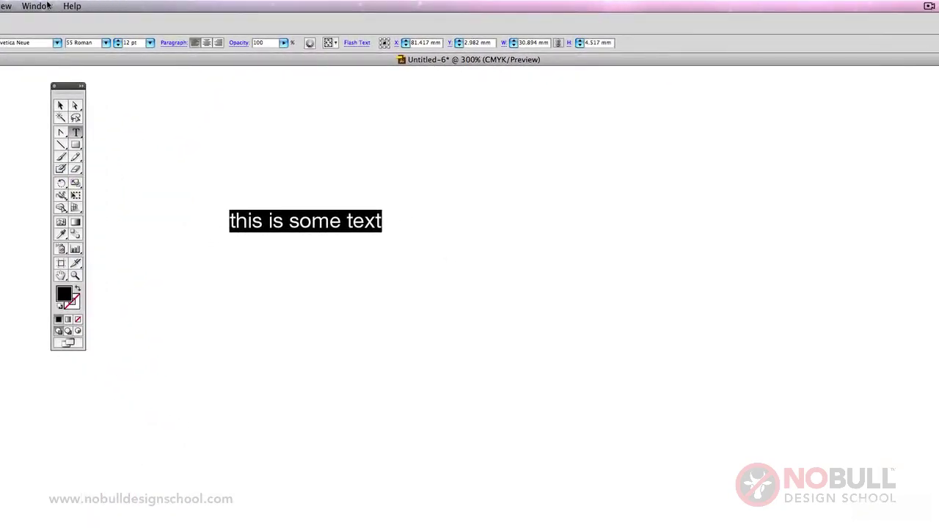
# - Show the floating character formatting settings and place them beside the text
pyautogui.click(35, 6)
pyautogui.click(46, 6)
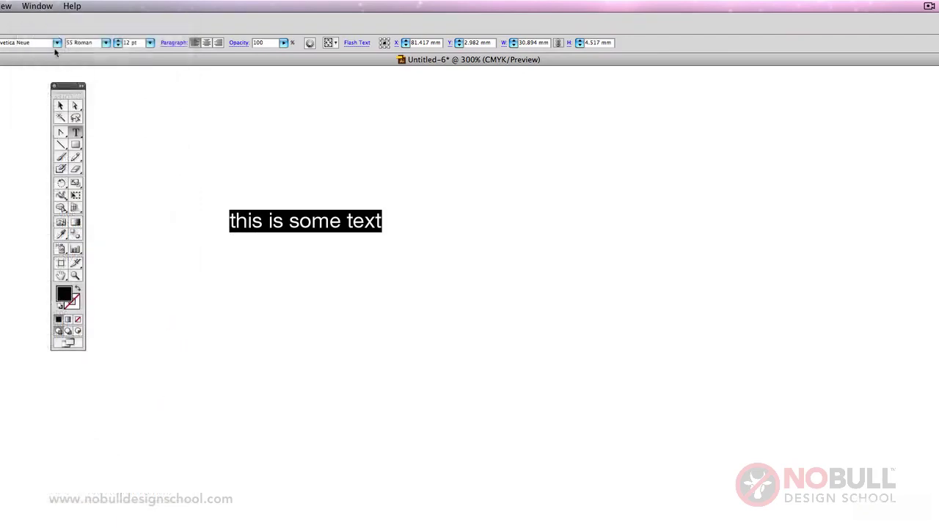
pyautogui.click(49, 5)
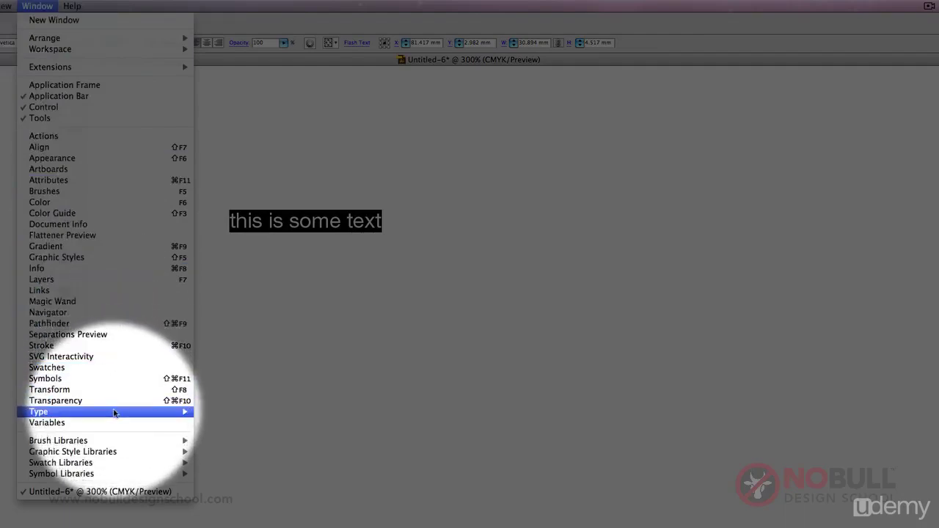
pyautogui.moveTo(110, 412)
pyautogui.click(238, 412)
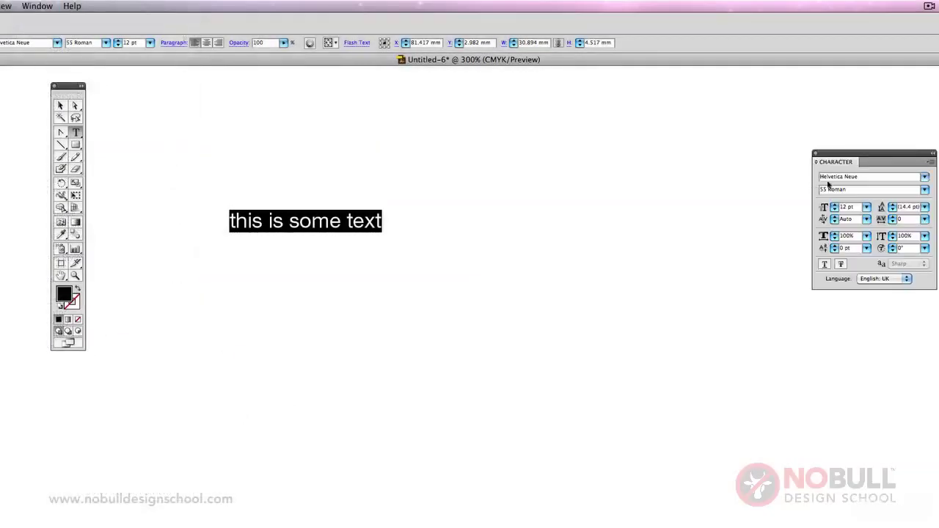
pyautogui.moveTo(871, 153); pyautogui.dragTo(519, 187)
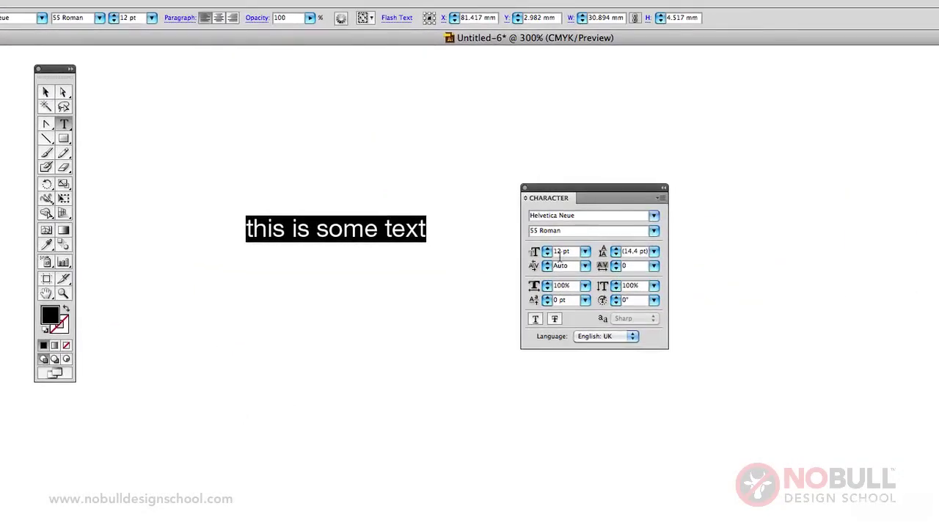
# - Set the text's font size to 50 pt, reduce it to 40 pt, and move the character settings below the text
pyautogui.doubleClick(560, 252)
pyautogui.write('50')
pyautogui.press('Return')
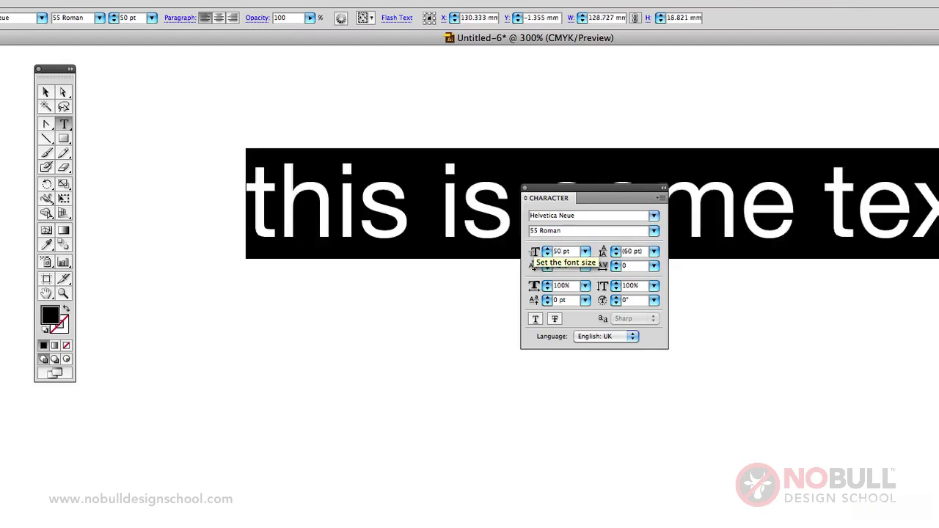
pyautogui.keyDown('shift'); pyautogui.click(547, 254); pyautogui.keyUp('shift')
pyautogui.moveTo(618, 203); pyautogui.dragTo(611, 324)
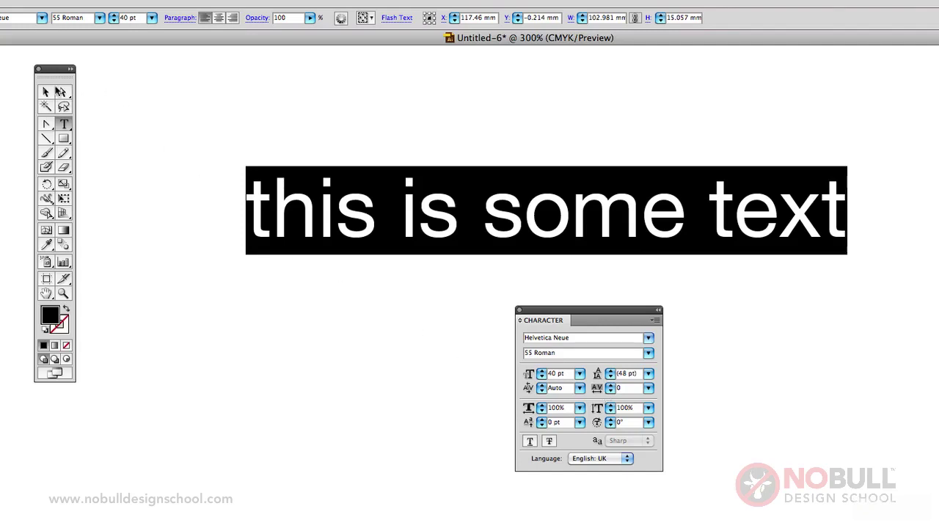
pyautogui.click(49, 91)
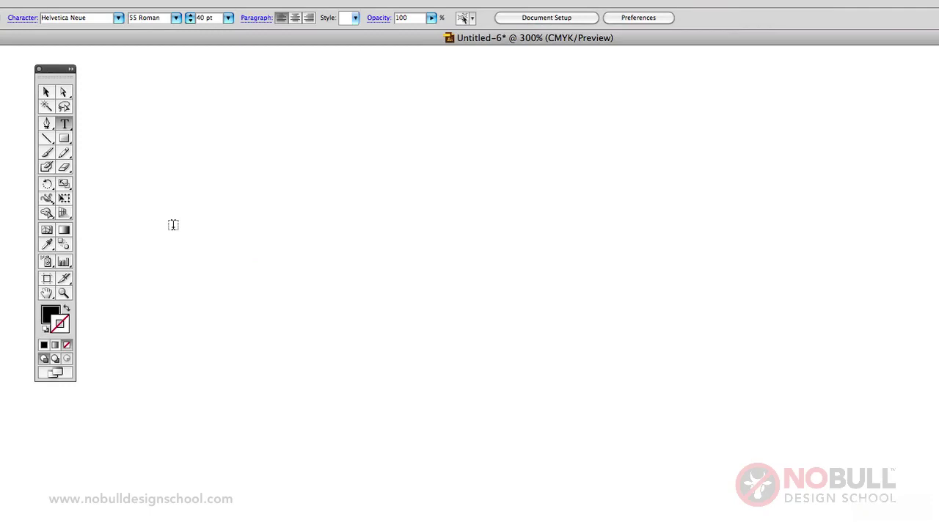
# - Draw an open S-shaped path about 132 mm wide with the Pen tool and set its fill to none
pyautogui.click(47, 123)
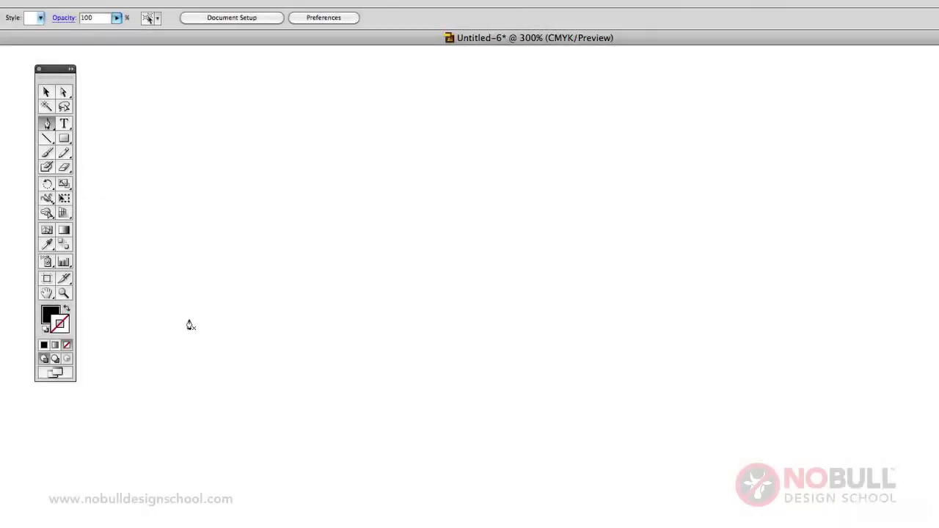
pyautogui.click(176, 316)
pyautogui.moveTo(515, 329); pyautogui.dragTo(724, 438)
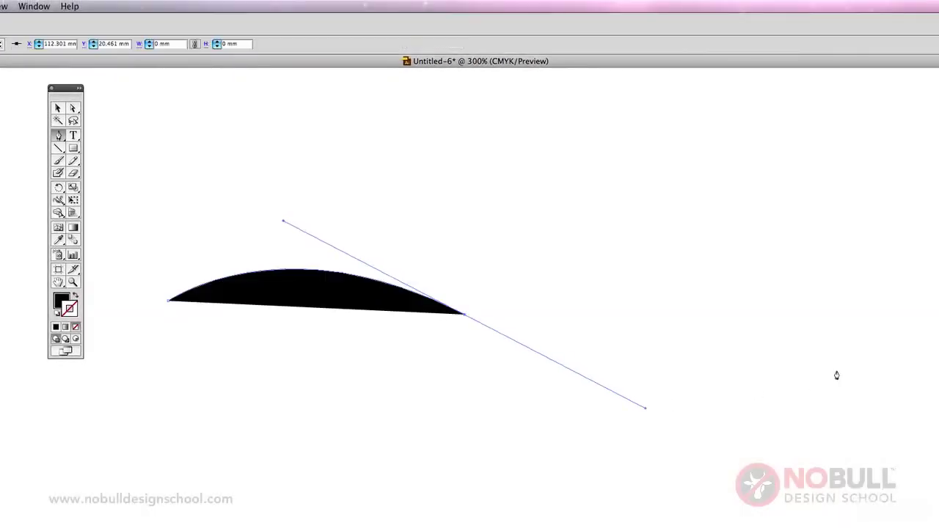
pyautogui.moveTo(837, 372); pyautogui.dragTo(903, 337)
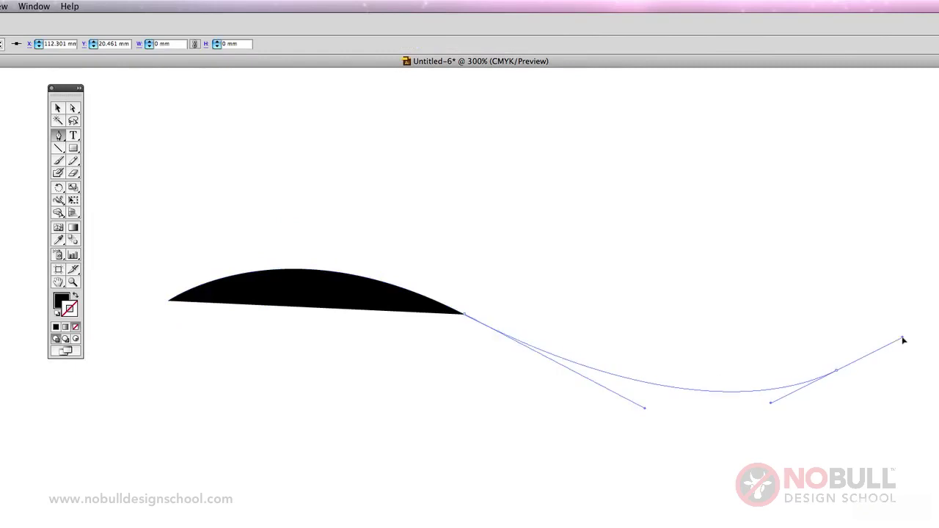
pyautogui.click(75, 327)
# - Add type on a path reading "some text", starting near the crest of the S-shaped curve
pyautogui.click(74, 136)
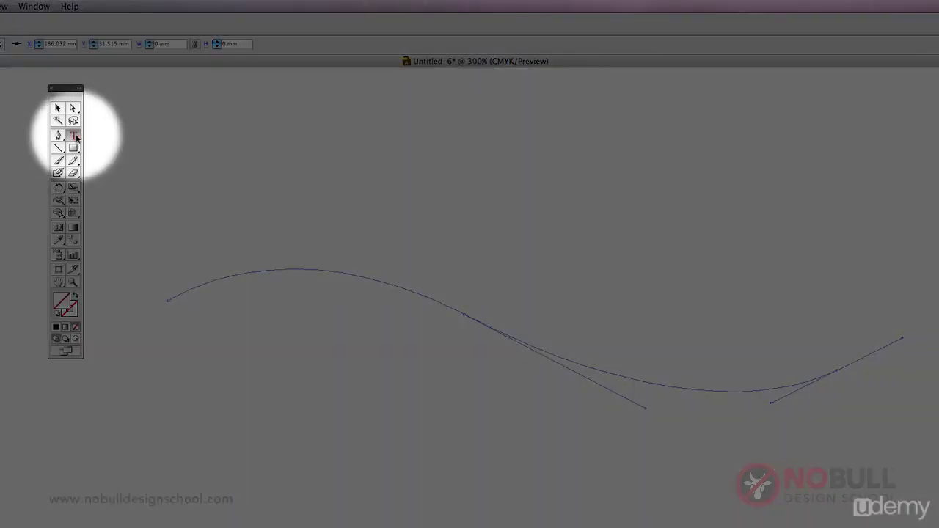
pyautogui.moveTo(75, 137); pyautogui.dragTo(135, 163)
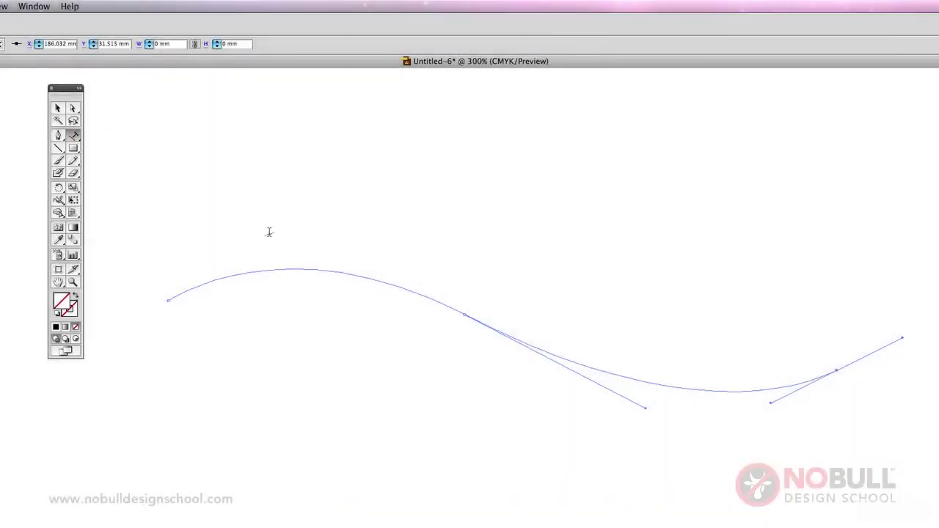
pyautogui.click(290, 268)
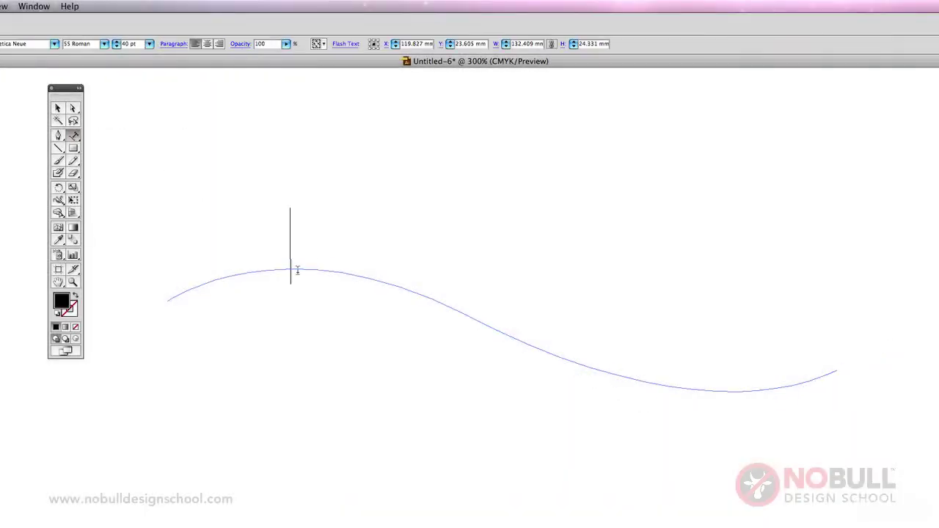
pyautogui.write('some text')
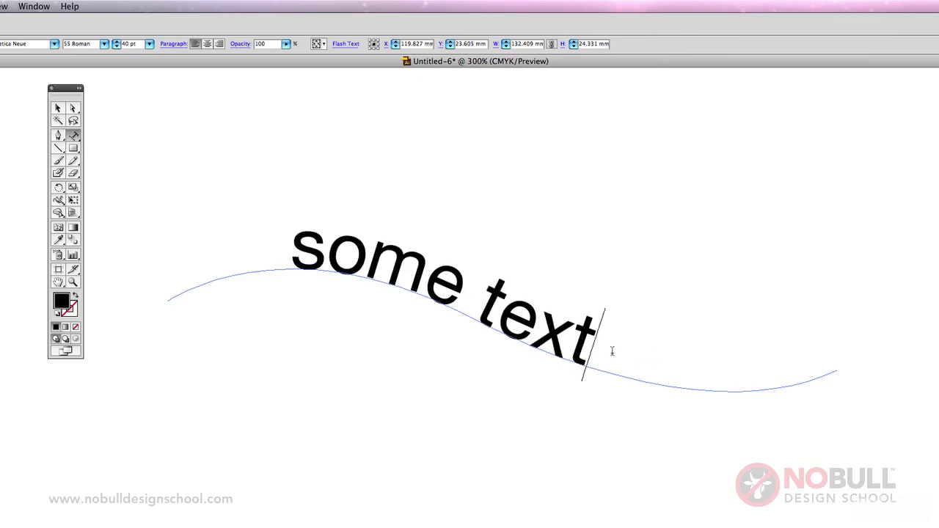
# - Select all the text on the curve and try the Skew and 3D Ribbon type-on-a-path effects on it
pyautogui.moveTo(612, 353); pyautogui.dragTo(291, 235)
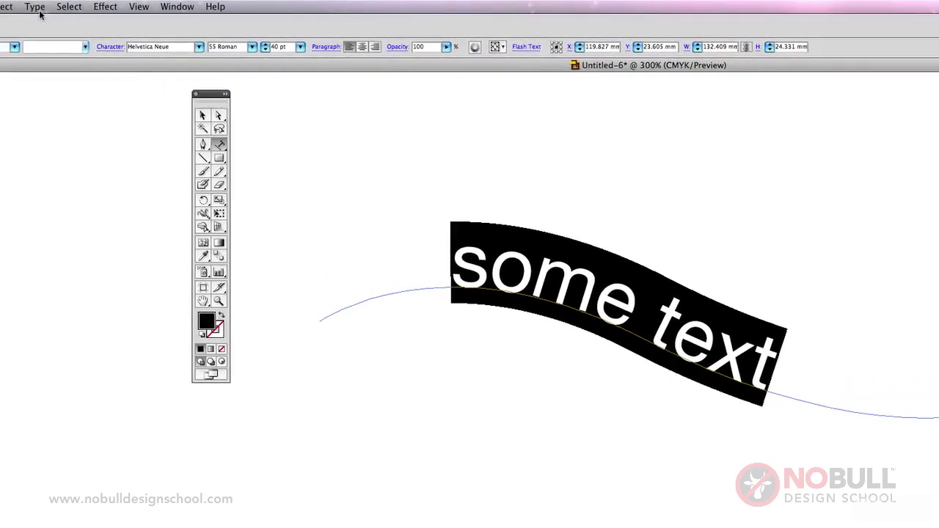
pyautogui.click(35, 7)
pyautogui.moveTo(63, 102)
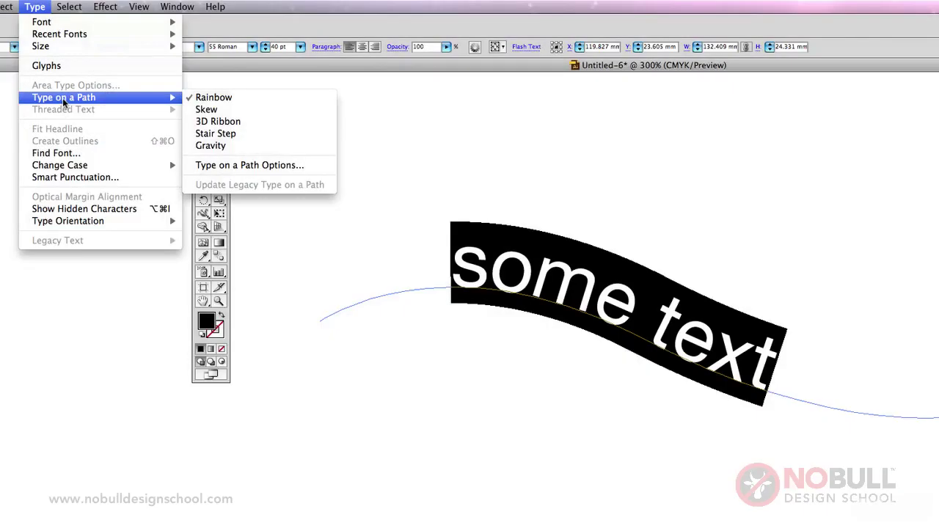
pyautogui.click(210, 112)
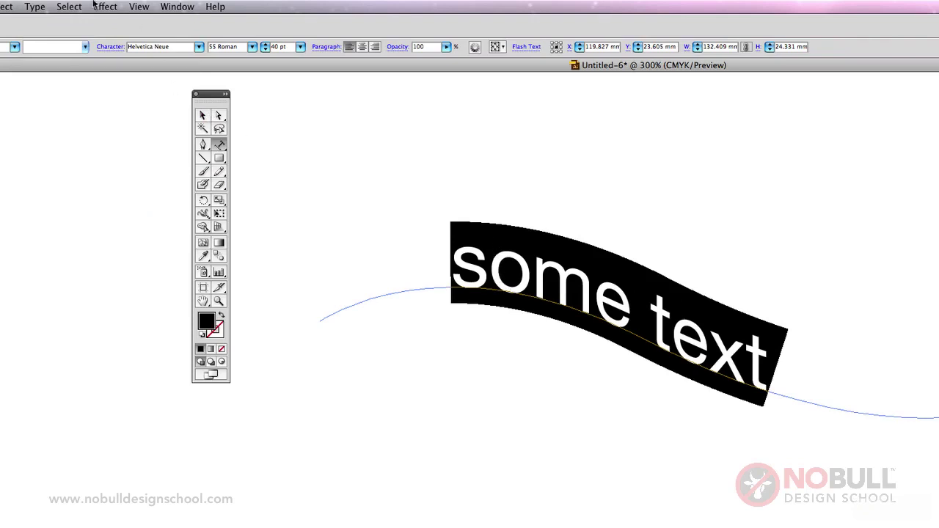
pyautogui.click(44, 6)
pyautogui.moveTo(79, 96)
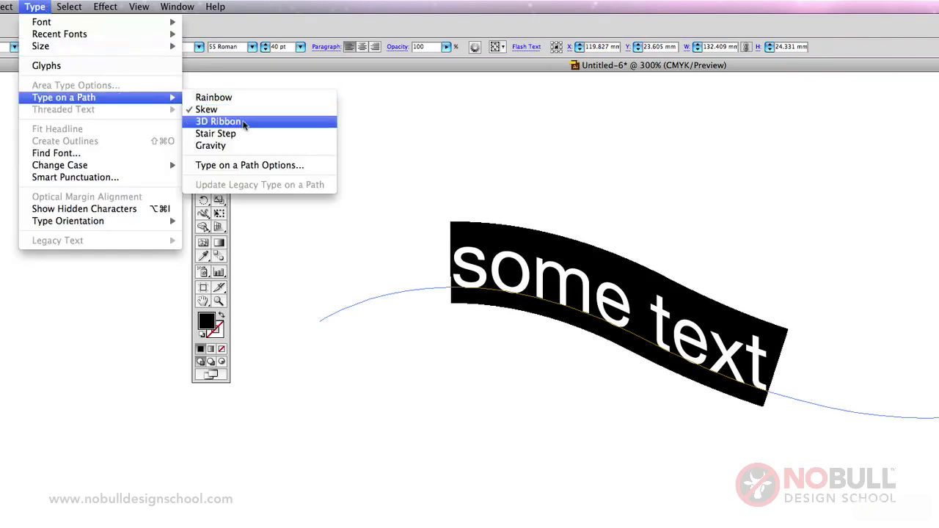
pyautogui.click(245, 123)
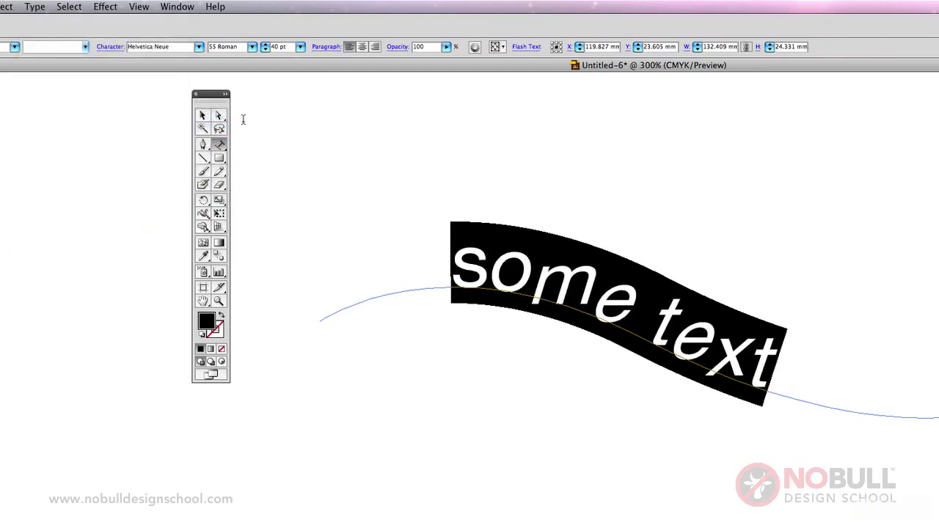
# - Try the Stair Step and Gravity path effects on the selected text, and return it to Rainbow
pyautogui.click(38, 7)
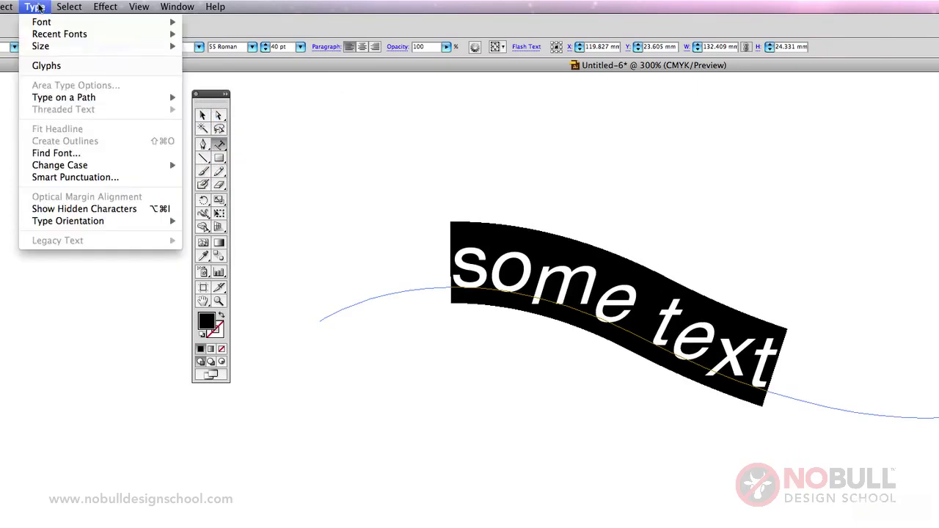
pyautogui.moveTo(73, 97)
pyautogui.click(260, 129)
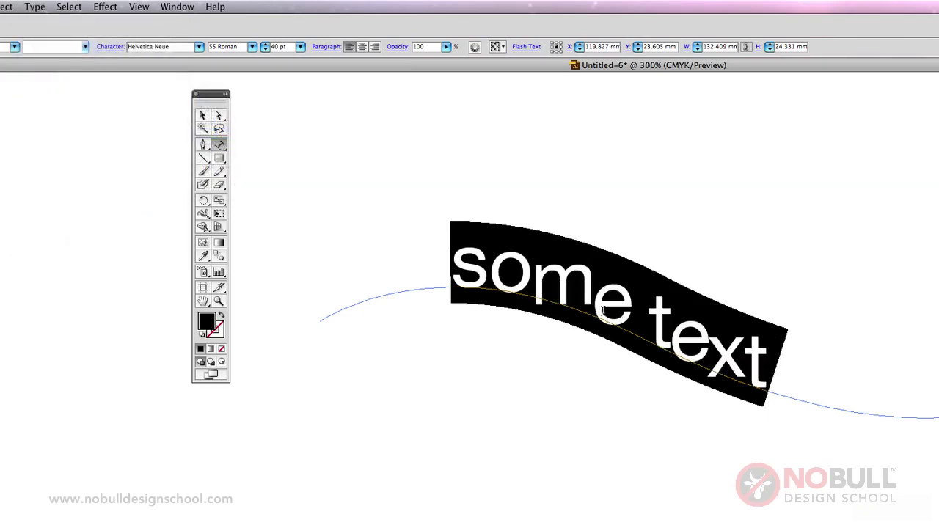
pyautogui.click(34, 6)
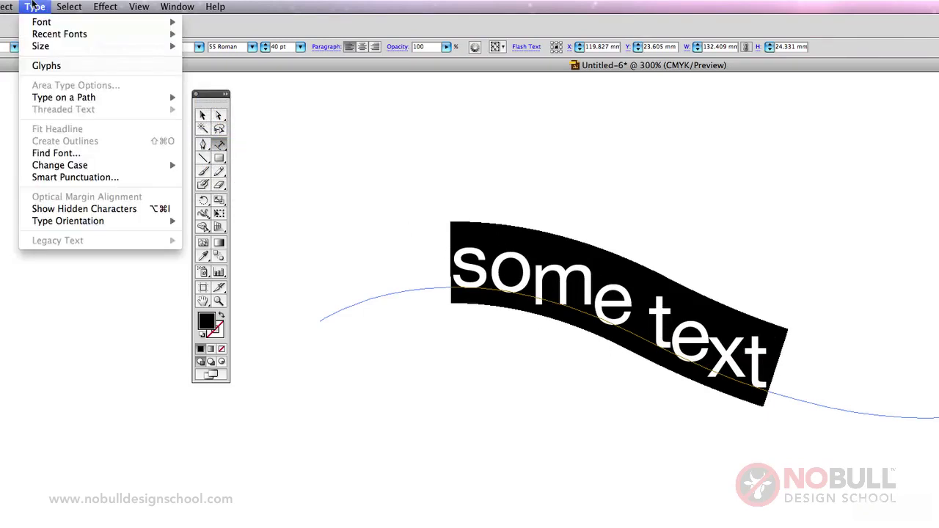
pyautogui.moveTo(74, 97)
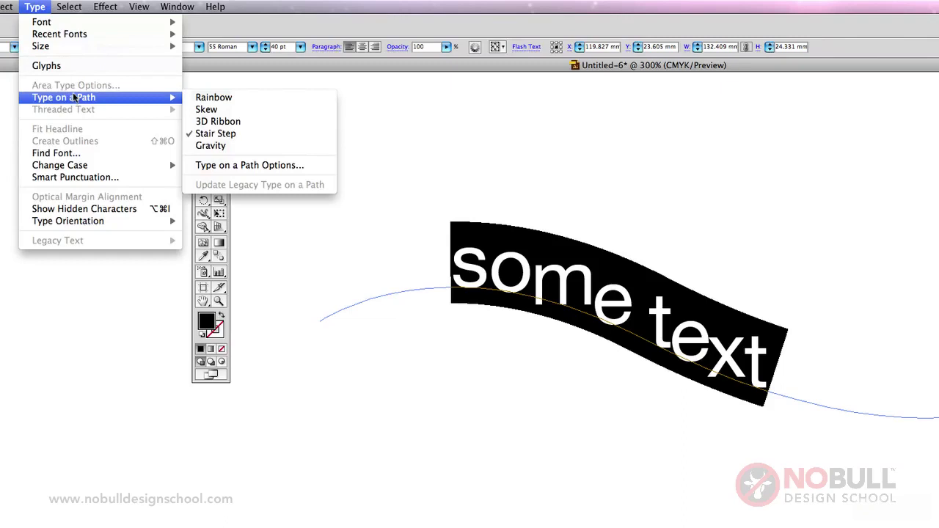
pyautogui.click(213, 145)
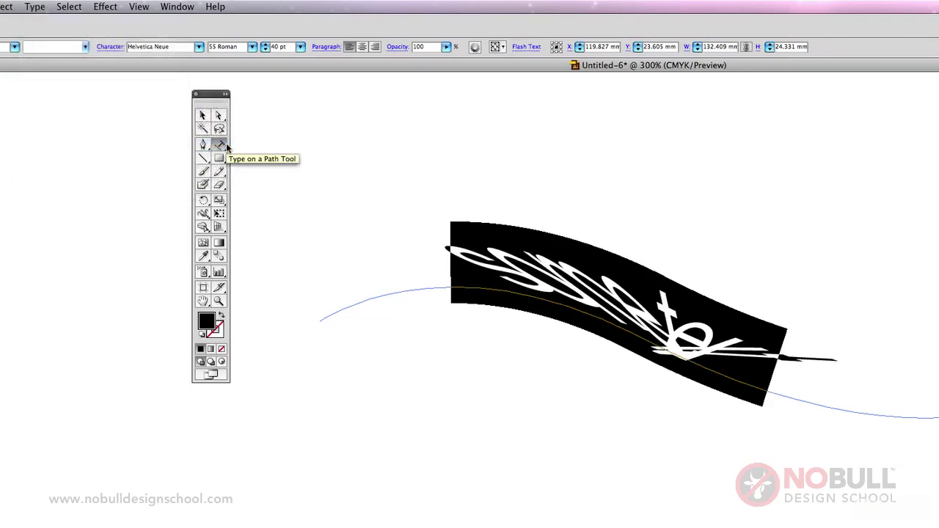
pyautogui.click(38, 6)
pyautogui.moveTo(69, 99)
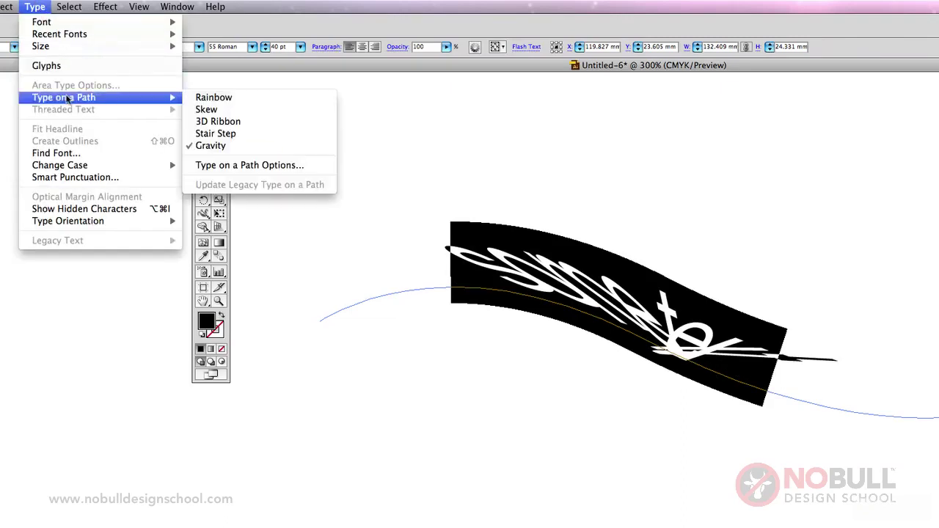
pyautogui.click(214, 97)
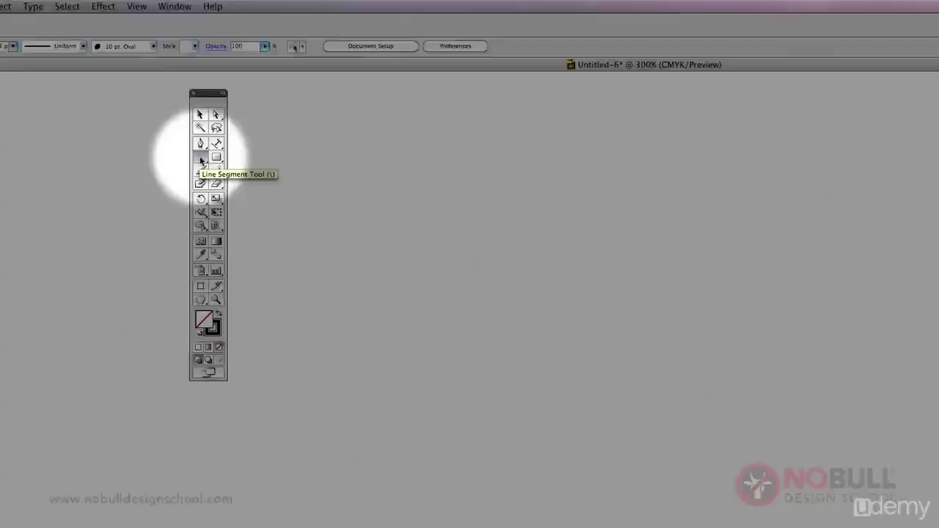
# - Draw two straight lines with the Line Segment tool, a steep one about 20 × 33 mm and a nearly horizontal one about 47 mm wide
pyautogui.click(203, 157)
pyautogui.moveTo(437, 255); pyautogui.dragTo(546, 433)
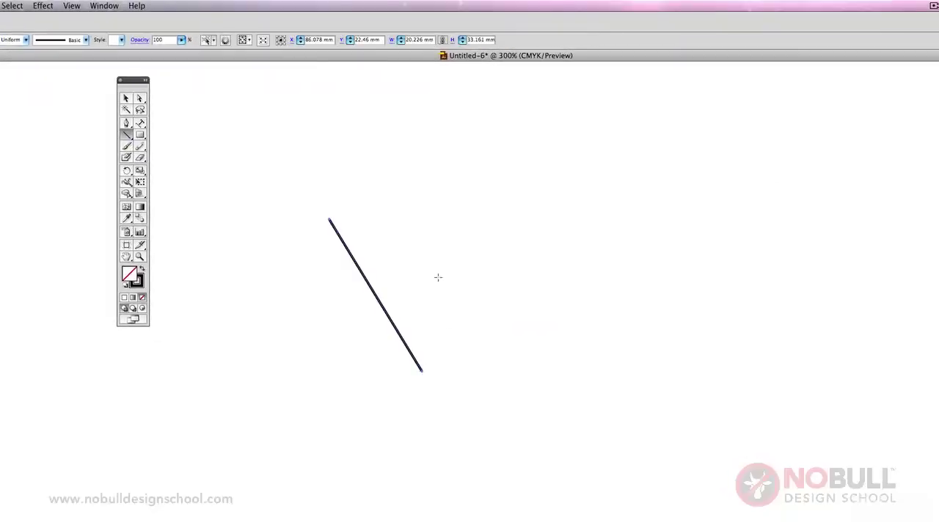
pyautogui.moveTo(403, 212); pyautogui.dragTo(619, 225)
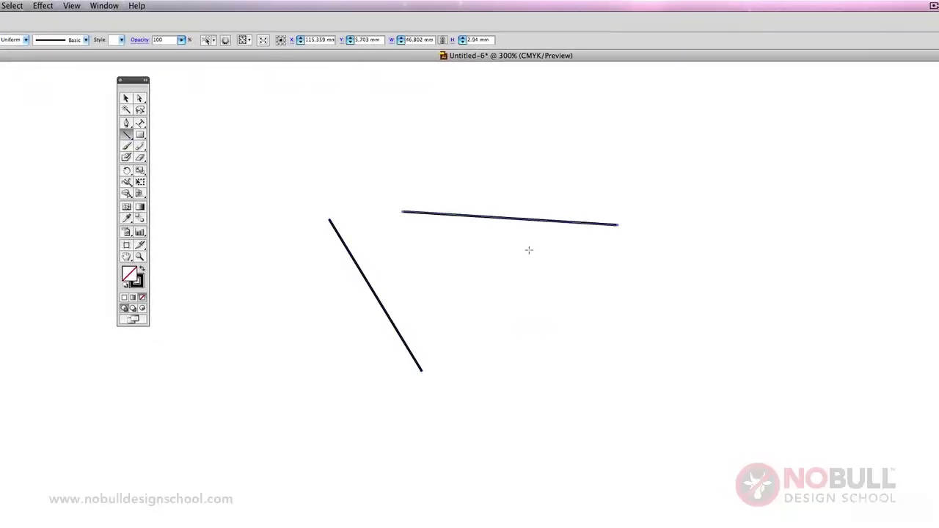
# - Draw three constrained lines beside the first two: one vertical, one horizontal, and a 45° diagonal spanning about 37 × 37 mm
pyautogui.moveTo(528, 250); pyautogui.dragTo(546, 449)
pyautogui.moveTo(550, 320); pyautogui.dragTo(750, 321)
pyautogui.moveTo(559, 345); pyautogui.dragTo(729, 516)
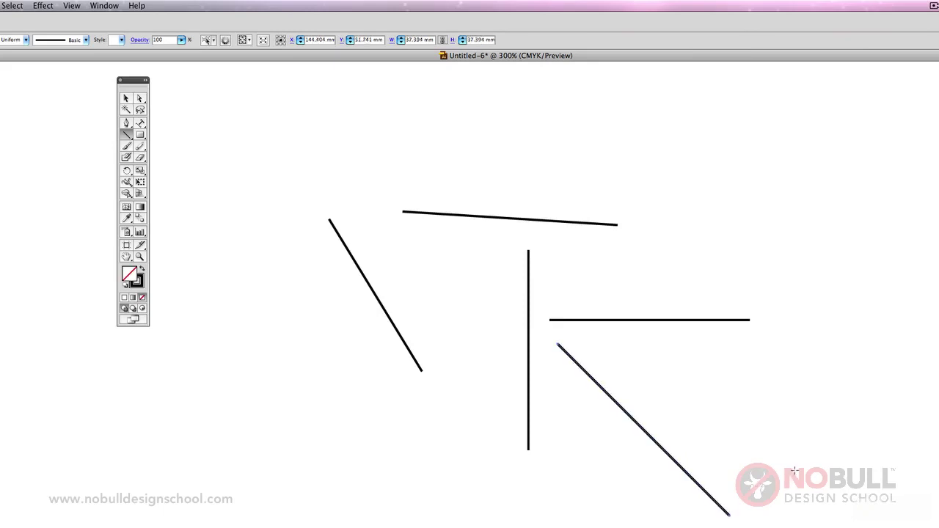
# - Select all five lines on the artboard and delete them
pyautogui.click(125, 98)
pyautogui.press('super+a')
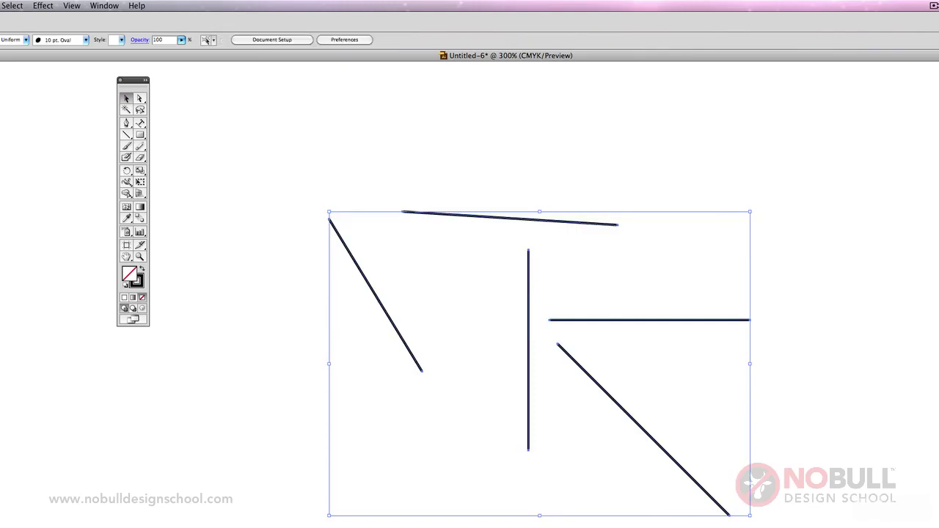
pyautogui.press('Delete')
# - Draw a square about 43 mm wide and, beside it, a rectangle about 64 × 17 mm with the Rectangle tool
pyautogui.click(139, 134)
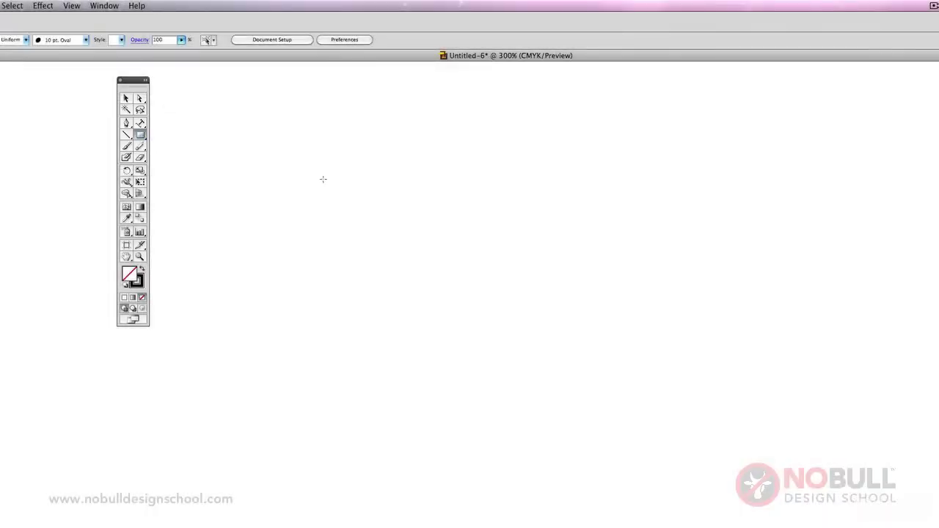
pyautogui.moveTo(323, 180); pyautogui.dragTo(521, 349)
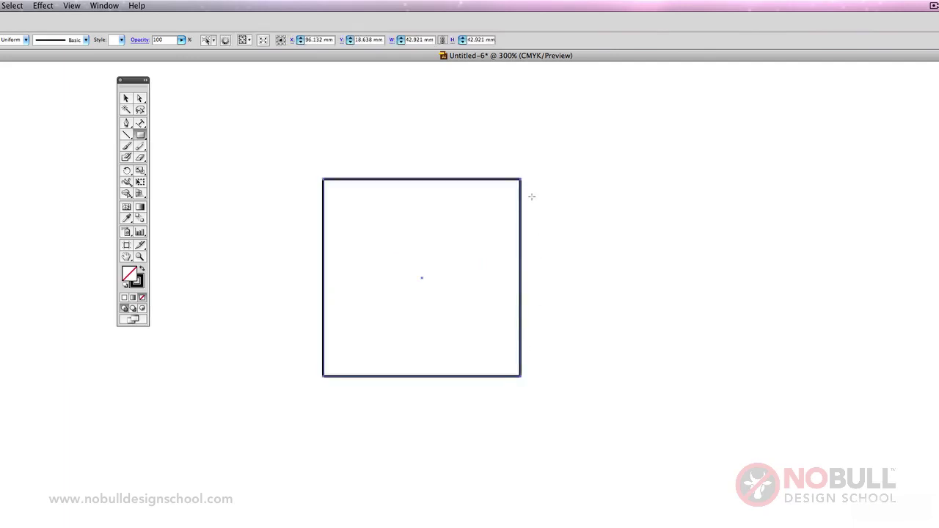
pyautogui.moveTo(532, 196); pyautogui.dragTo(826, 276)
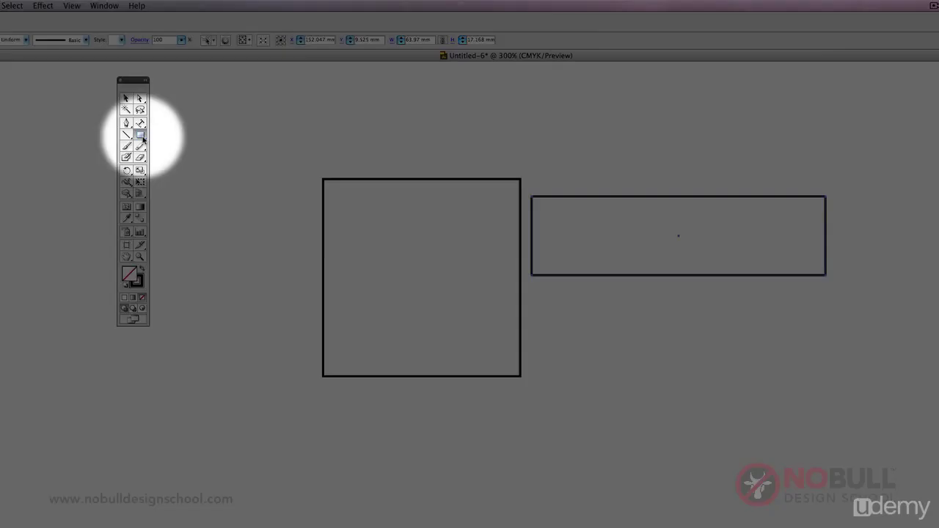
# - Draw a rounded rectangle about 44 × 26 mm below the rectangle, and create another of the same size below the square with a 5 mm corner radius
pyautogui.moveTo(142, 138); pyautogui.dragTo(183, 148)
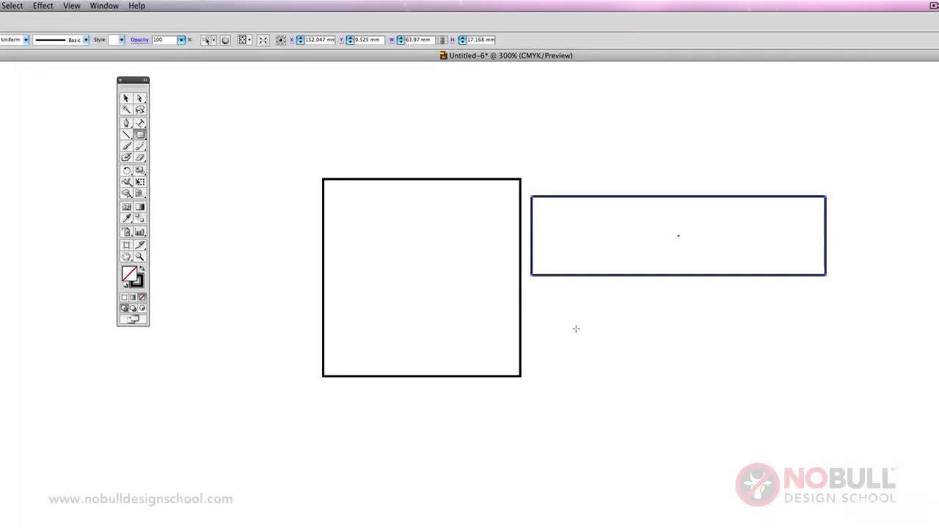
pyautogui.moveTo(554, 315); pyautogui.dragTo(758, 435)
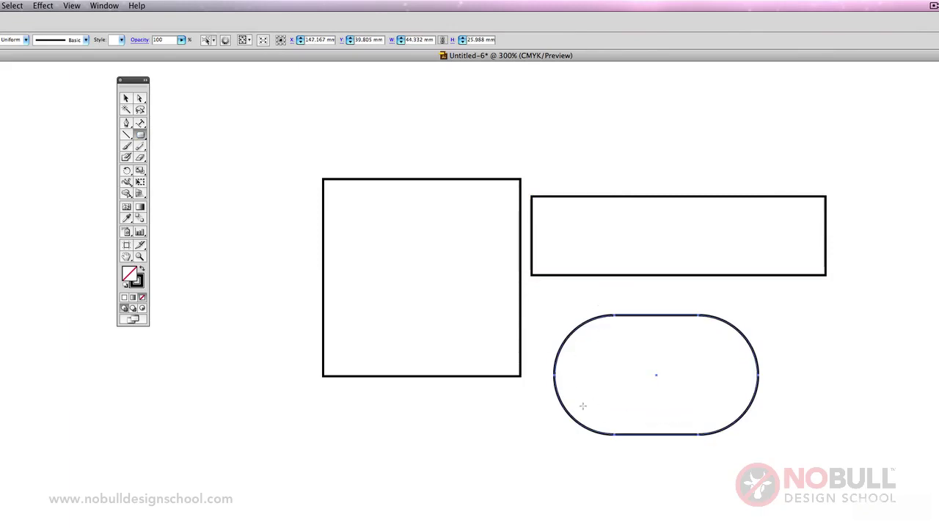
pyautogui.click(386, 458)
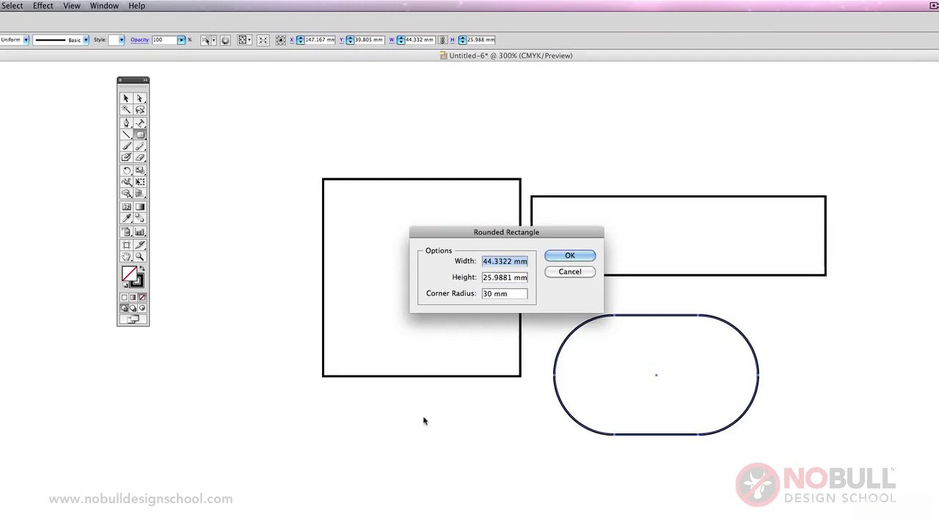
pyautogui.doubleClick(490, 294)
pyautogui.write('5')
pyautogui.press('Return')
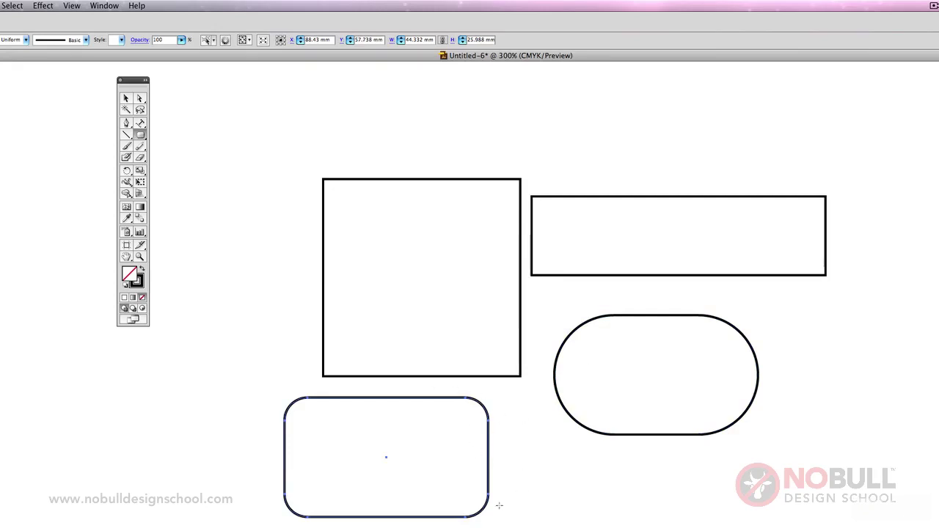
# - Select all four rectangular shapes on the artboard and delete them
pyautogui.click(139, 98)
pyautogui.click(159, 130)
pyautogui.click(126, 98)
pyautogui.moveTo(210, 131); pyautogui.dragTo(842, 525)
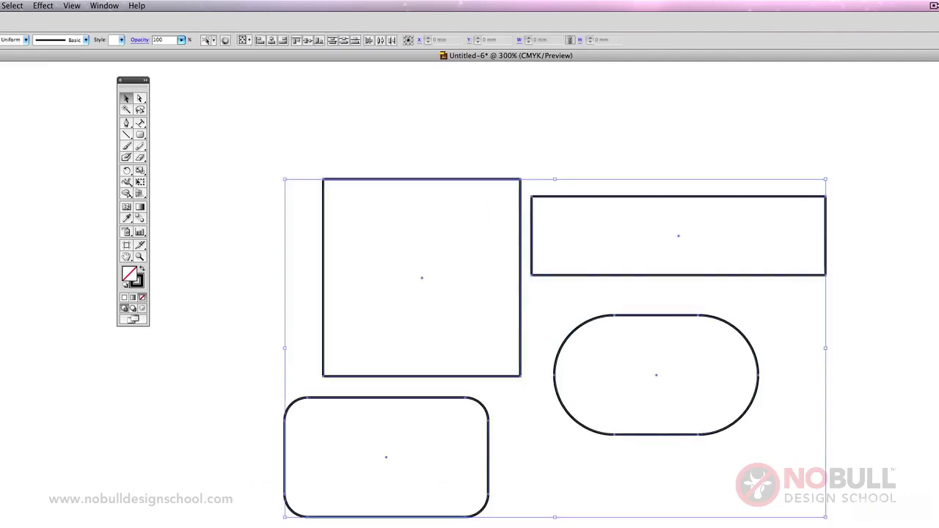
pyautogui.press('Delete')
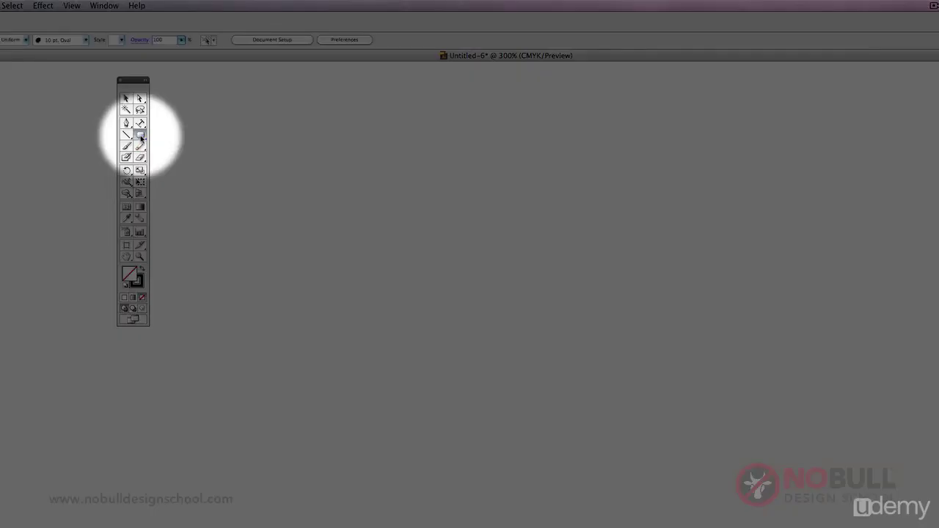
# - Draw a trial shape with the Ellipse tool, undo it, and draw a perfect circle about 51 mm in diameter
pyautogui.moveTo(140, 136); pyautogui.dragTo(191, 161)
pyautogui.moveTo(364, 255); pyautogui.dragTo(539, 464)
pyautogui.press('super+z')
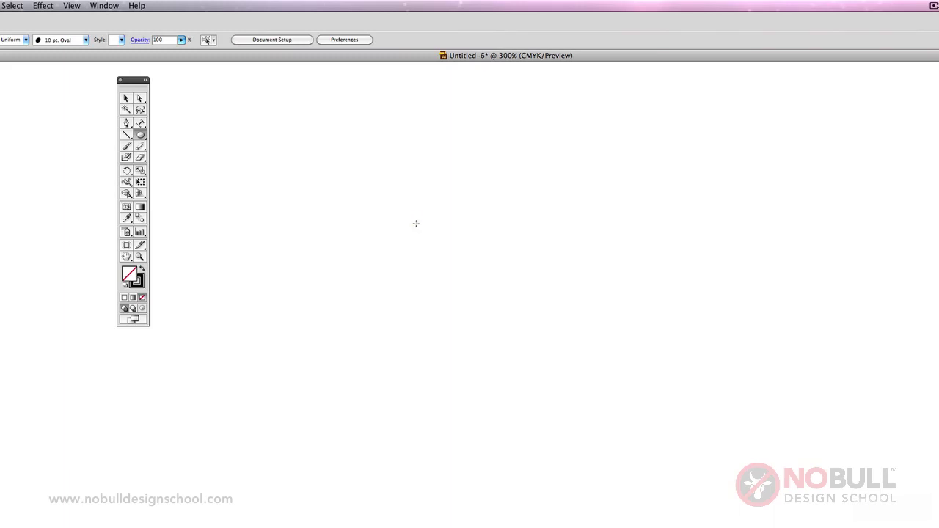
pyautogui.moveTo(416, 223); pyautogui.dragTo(503, 336)
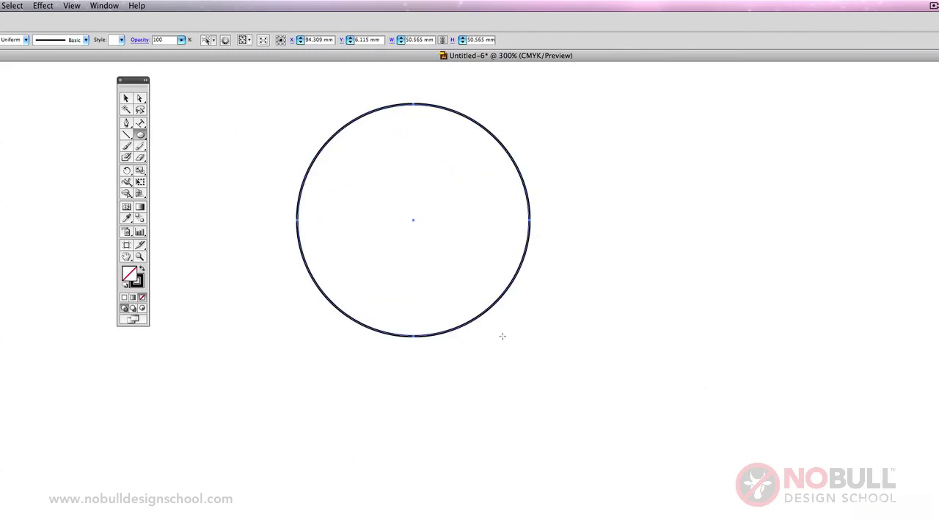
pyautogui.click(125, 98)
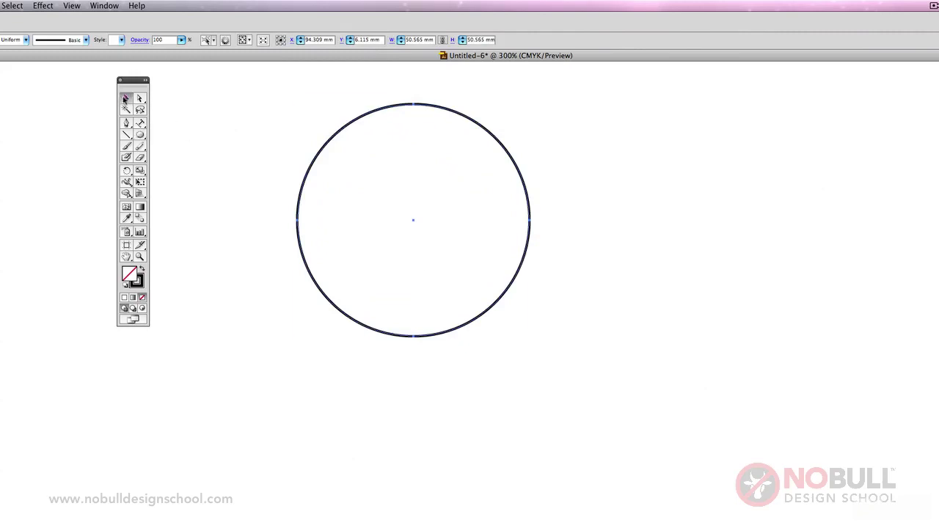
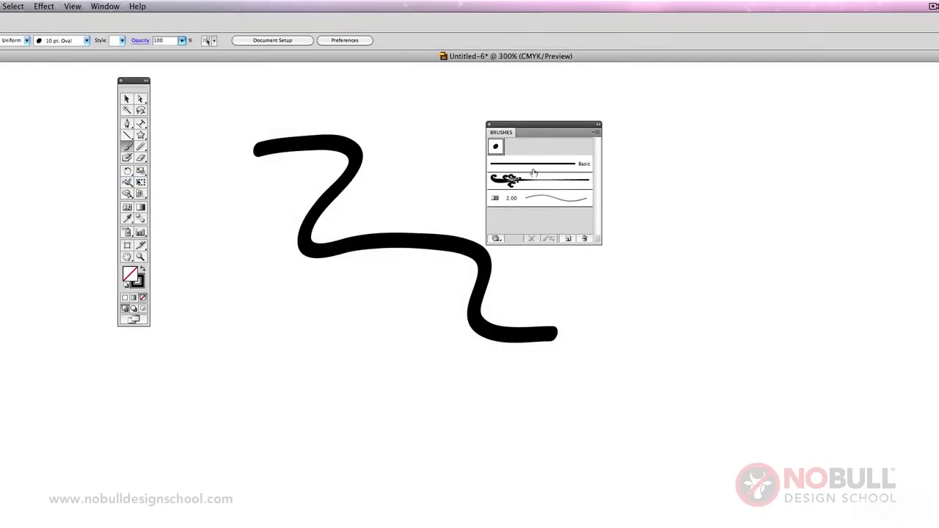
# - Open the Artistic_ChalkCharcoalPencil brush library
pyautogui.click(594, 135)
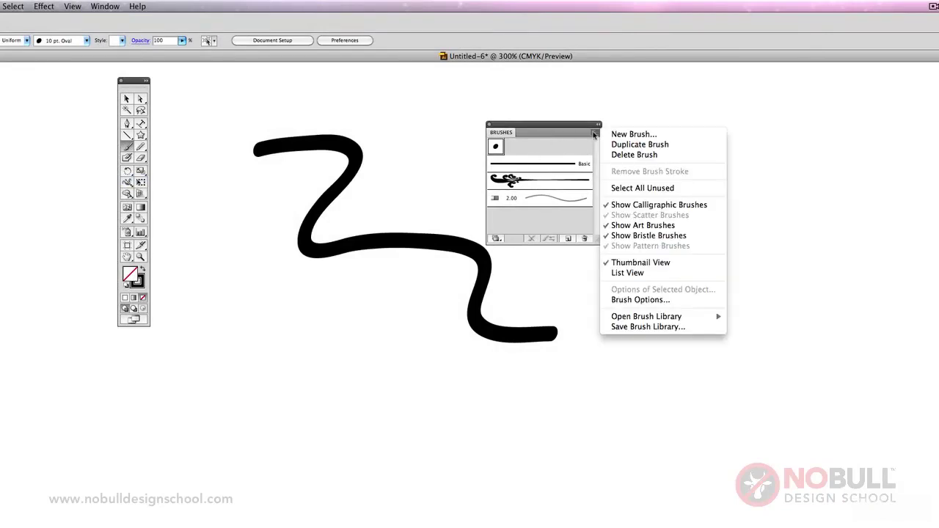
pyautogui.moveTo(694, 316)
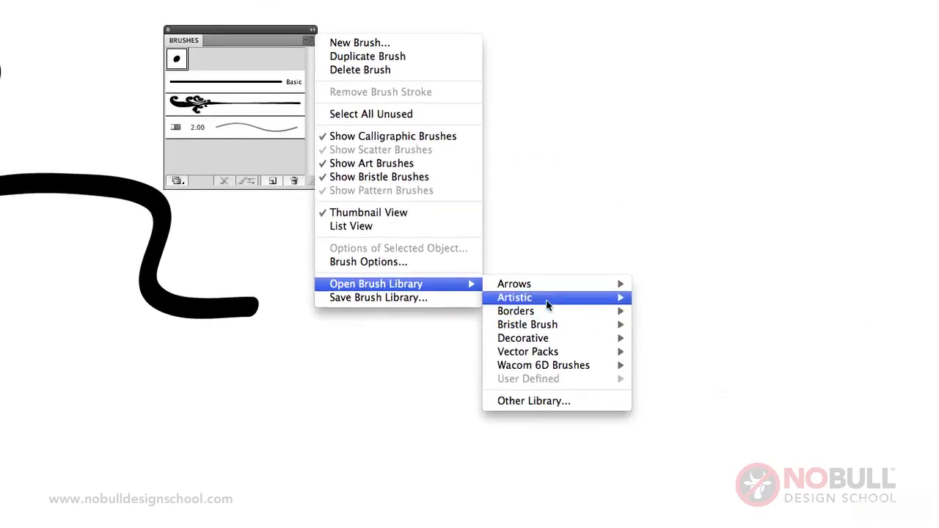
pyautogui.moveTo(546, 305)
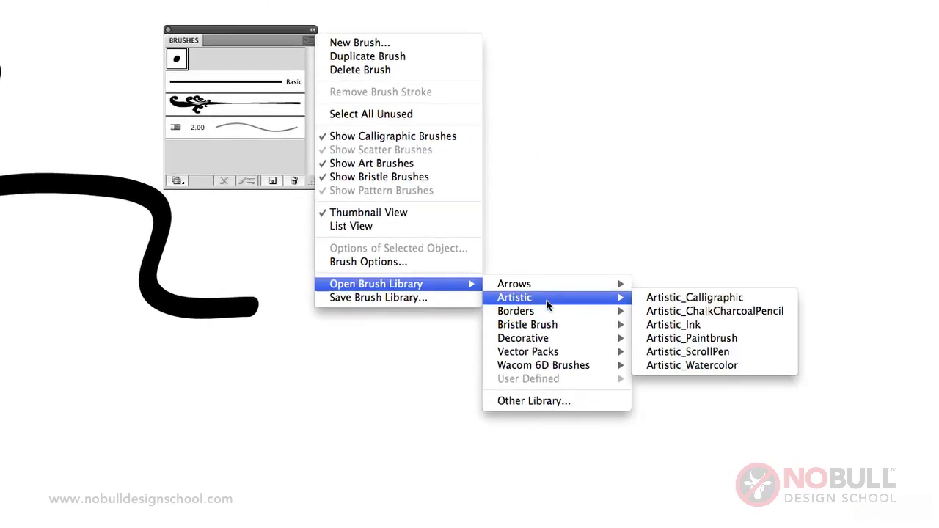
pyautogui.click(693, 311)
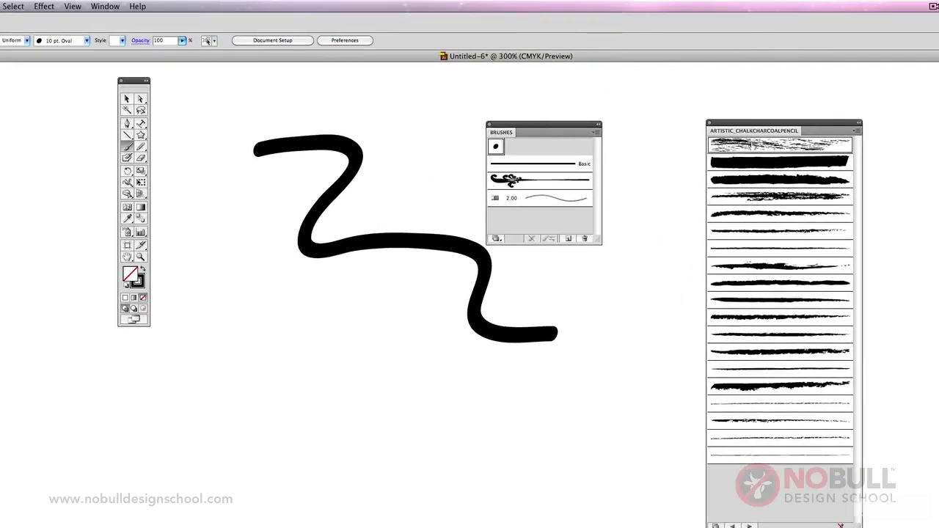
# - Paint strokes with the coarse Chalk brush around the black curve, and a curved stroke beside them with a narrower charcoal brush
pyautogui.click(552, 69)
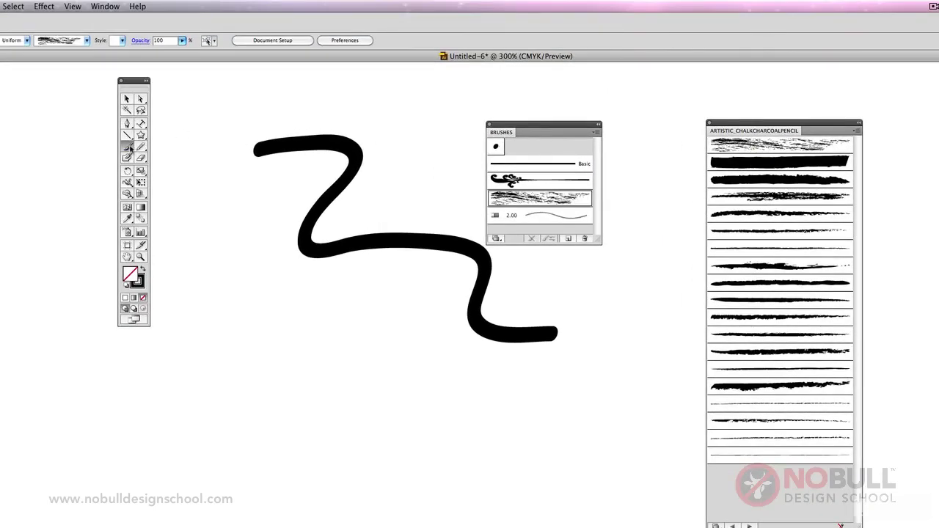
pyautogui.click(742, 146)
pyautogui.moveTo(224, 334)
pyautogui.mouseDown()
pyautogui.moveTo(318, 301)
pyautogui.moveTo(284, 387)
pyautogui.moveTo(444, 397)
pyautogui.mouseUp()
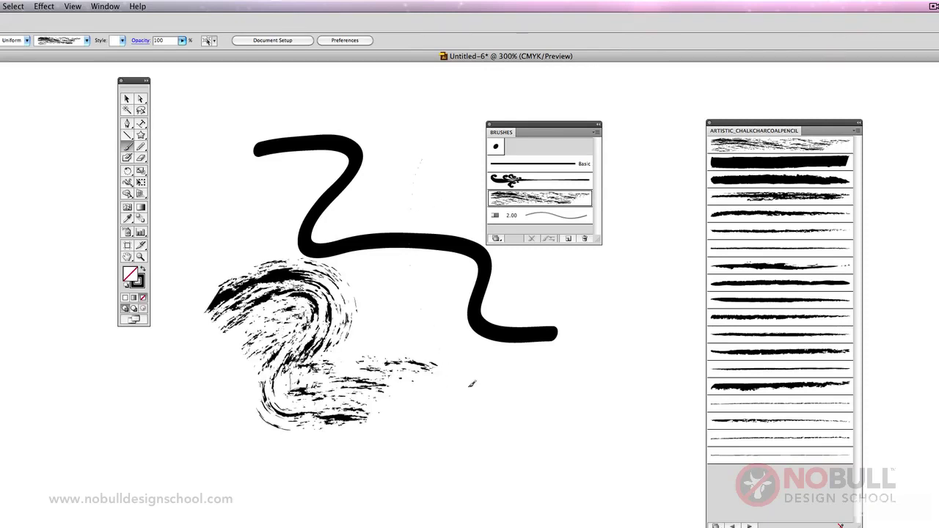
pyautogui.click(760, 215)
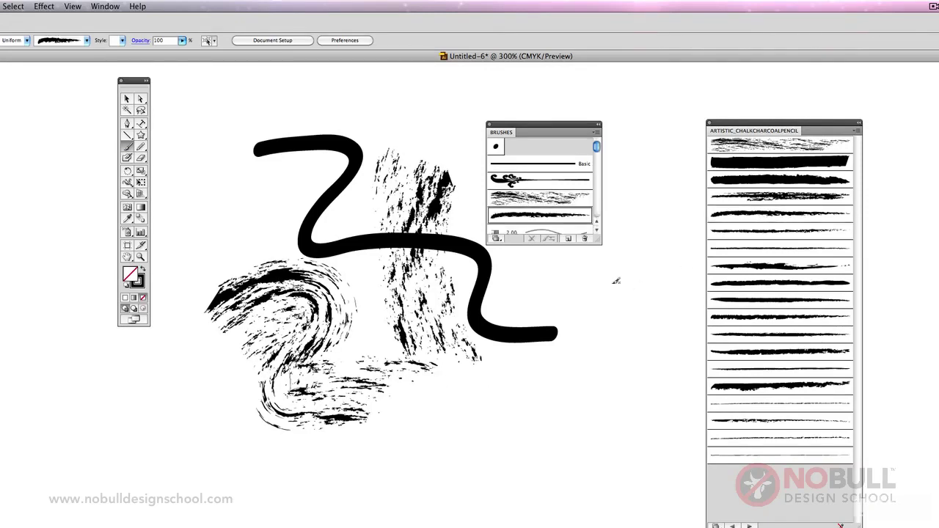
pyautogui.moveTo(597, 349); pyautogui.dragTo(524, 392)
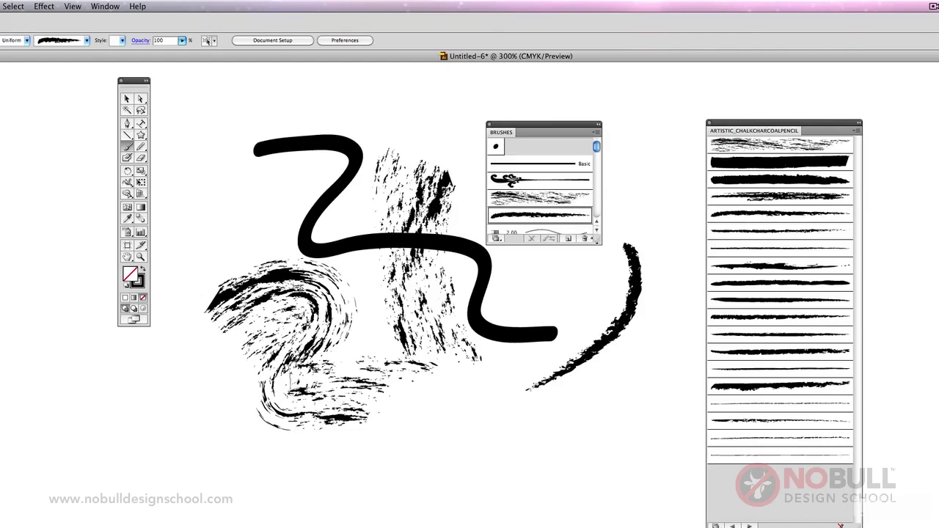
# - Enlarge the Brushes panel and widen the Chalk brush to 470% in its options, keeping the width method Fixed
pyautogui.moveTo(600, 242)
pyautogui.mouseDown()
pyautogui.moveTo(633, 339)
pyautogui.moveTo(650, 325)
pyautogui.mouseUp()
pyautogui.doubleClick(553, 199)
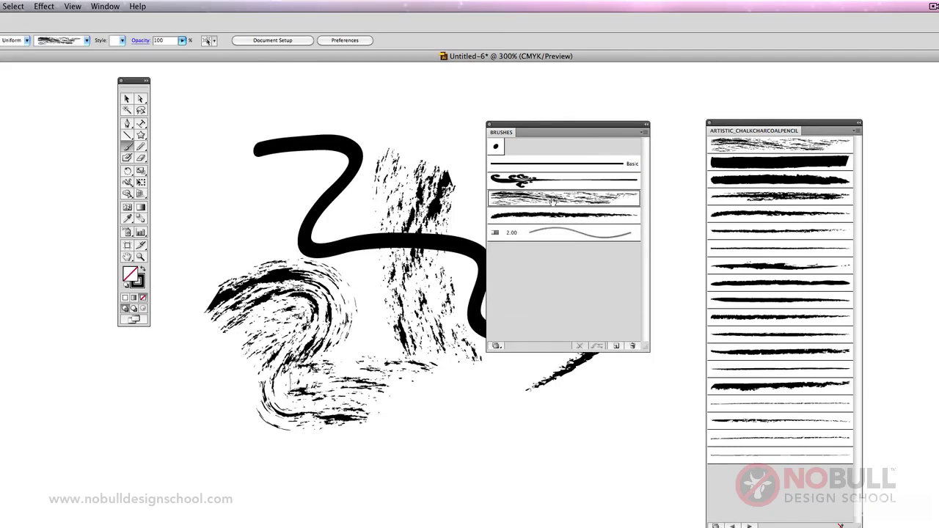
pyautogui.moveTo(419, 208)
pyautogui.mouseDown()
pyautogui.moveTo(384, 210)
pyautogui.moveTo(457, 211)
pyautogui.mouseUp()
pyautogui.click(507, 199)
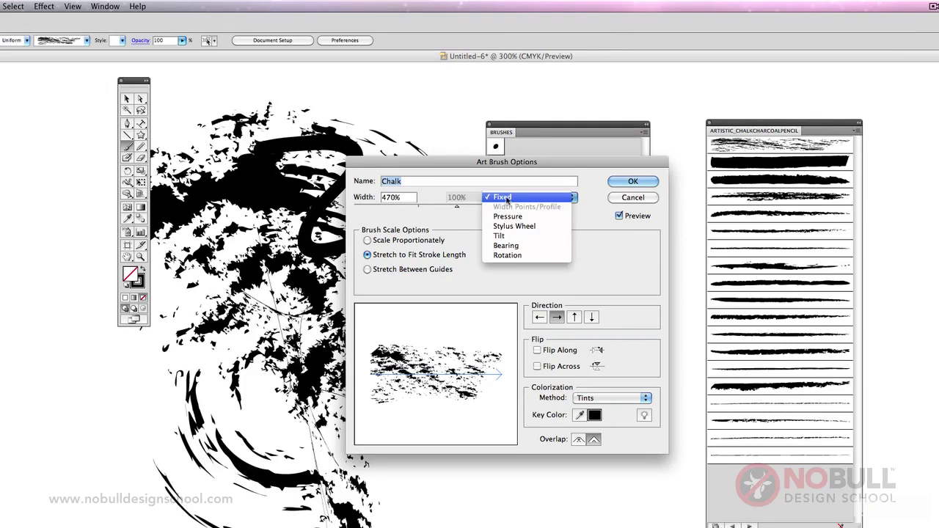
pyautogui.click(469, 199)
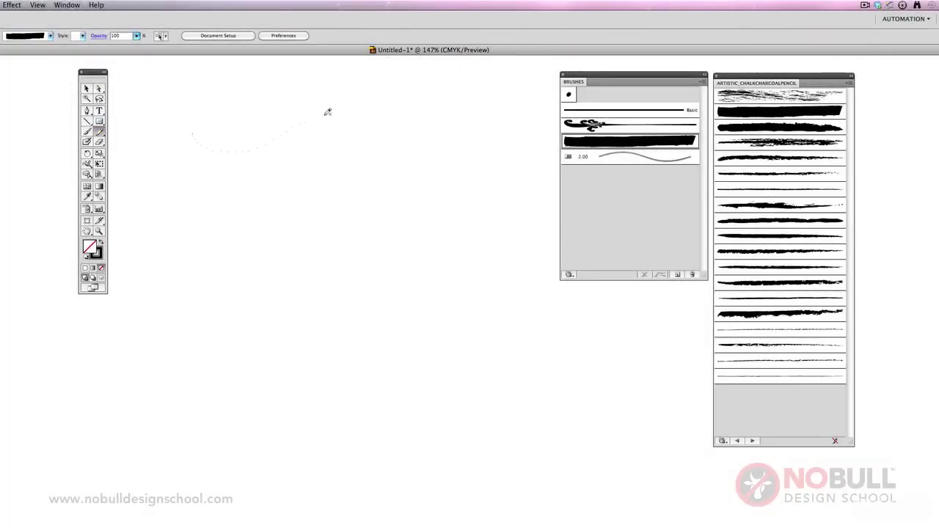
# - Draw a winding freehand path about 130 × 121 mm with the Pencil tool
pyautogui.moveTo(327, 112)
pyautogui.mouseDown()
pyautogui.moveTo(345, 163)
pyautogui.moveTo(292, 225)
pyautogui.mouseUp()
pyautogui.moveTo(402, 289)
pyautogui.mouseDown()
pyautogui.moveTo(426, 278)
pyautogui.moveTo(418, 355)
pyautogui.moveTo(461, 336)
pyautogui.mouseUp()
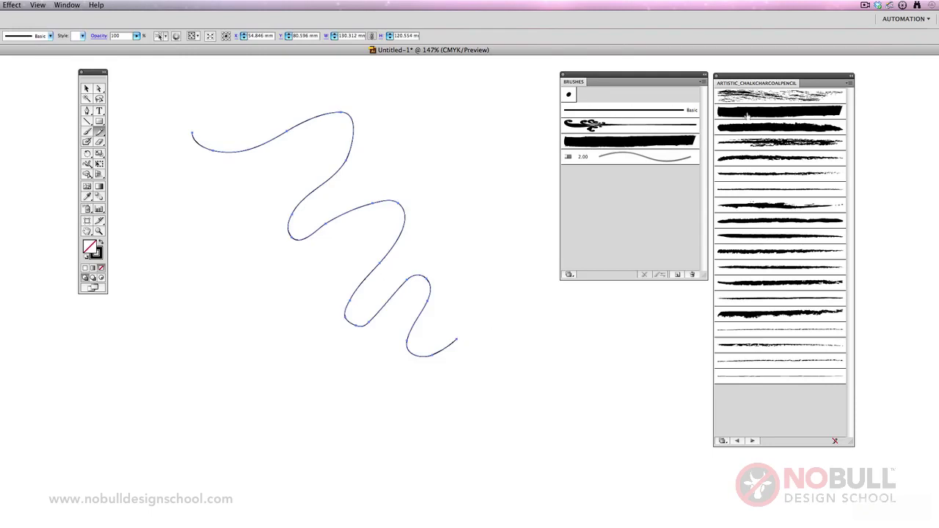
# - Try three different charcoal brushes on the pencil path, and restore its Basic stroke
pyautogui.click(760, 145)
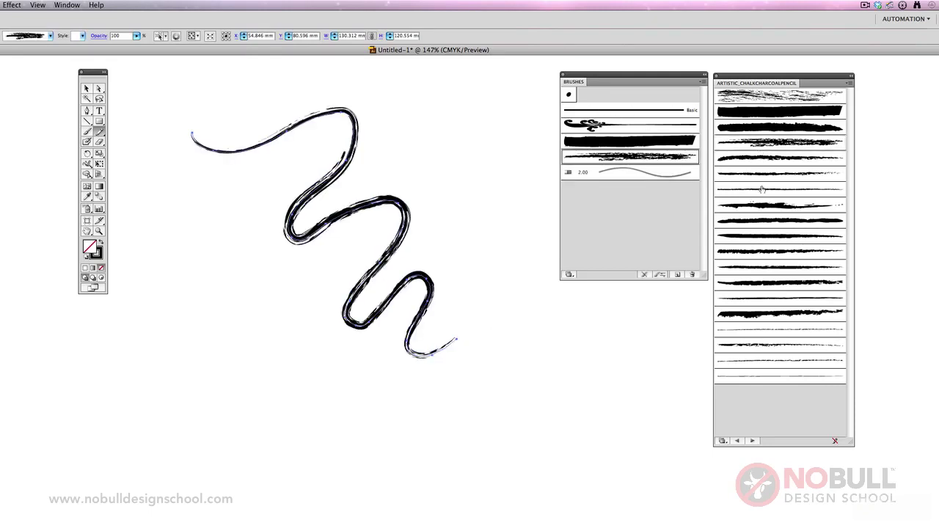
pyautogui.click(763, 177)
pyautogui.click(763, 189)
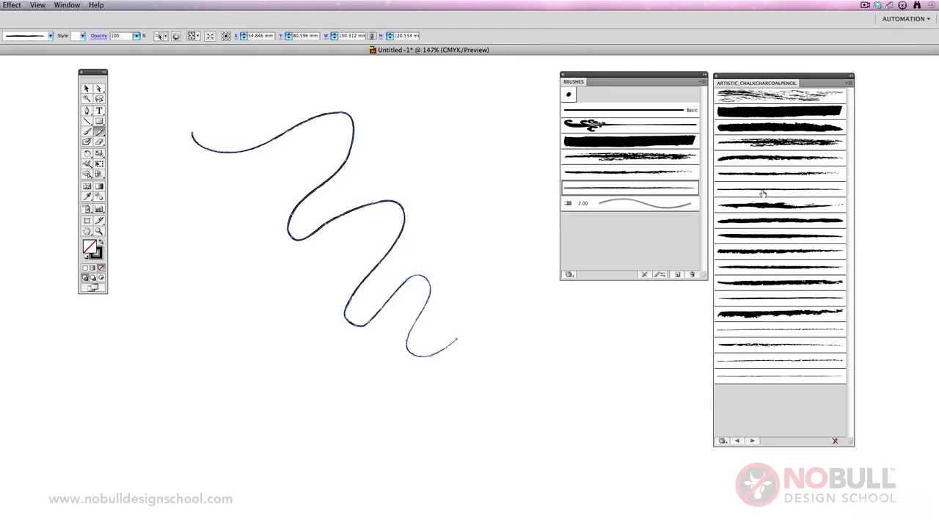
pyautogui.click(644, 114)
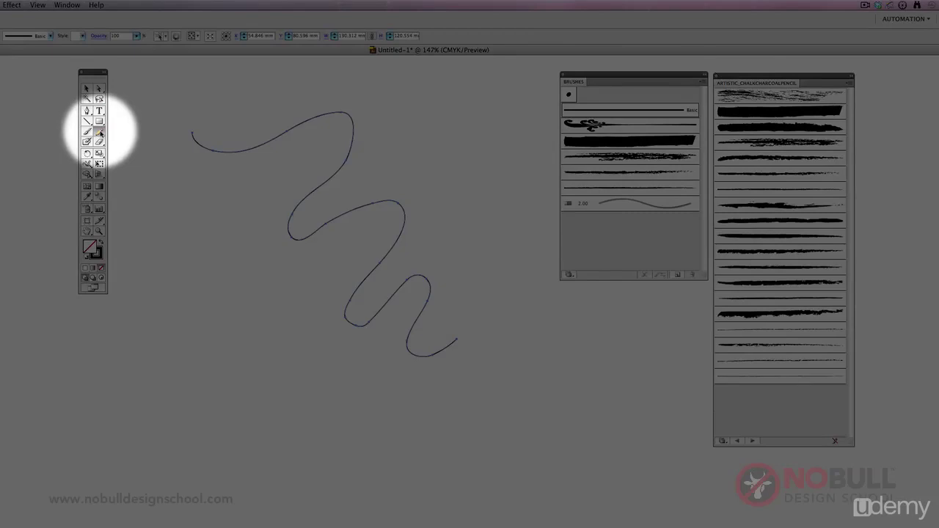
# - Smooth the path's uppermost bend and the next bend below it with repeated Smooth tool strokes
pyautogui.moveTo(100, 133); pyautogui.dragTo(125, 143)
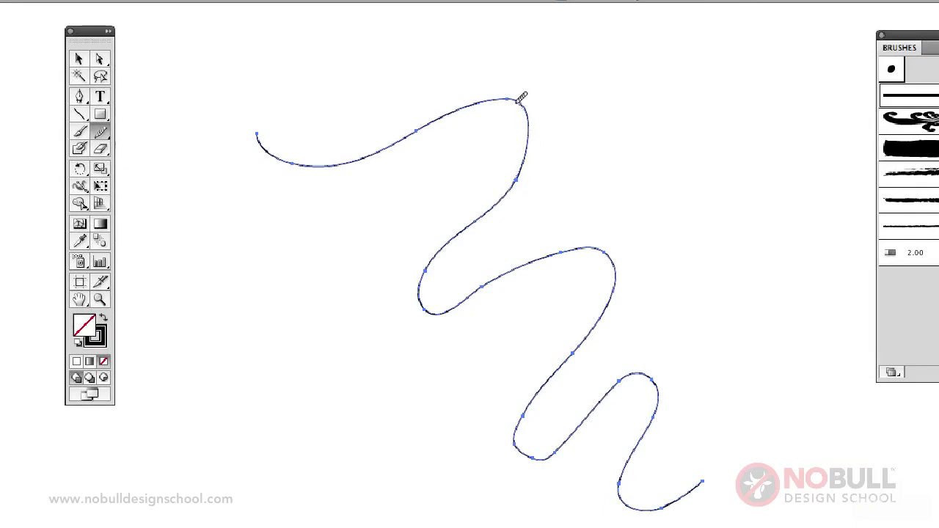
pyautogui.moveTo(521, 99); pyautogui.dragTo(457, 105)
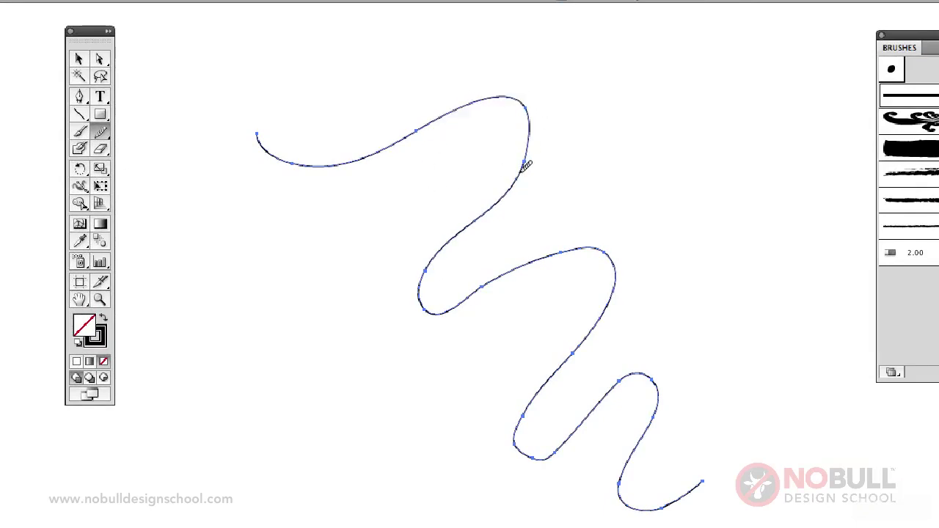
pyautogui.moveTo(526, 166)
pyautogui.mouseDown()
pyautogui.moveTo(532, 138)
pyautogui.moveTo(509, 98)
pyautogui.mouseUp()
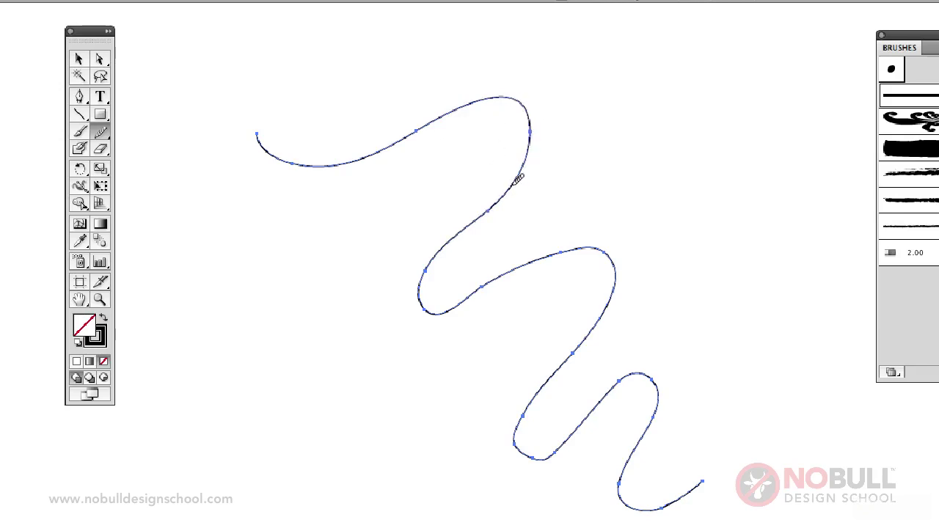
pyautogui.moveTo(519, 179)
pyautogui.mouseDown()
pyautogui.moveTo(532, 121)
pyautogui.moveTo(517, 94)
pyautogui.moveTo(486, 96)
pyautogui.mouseUp()
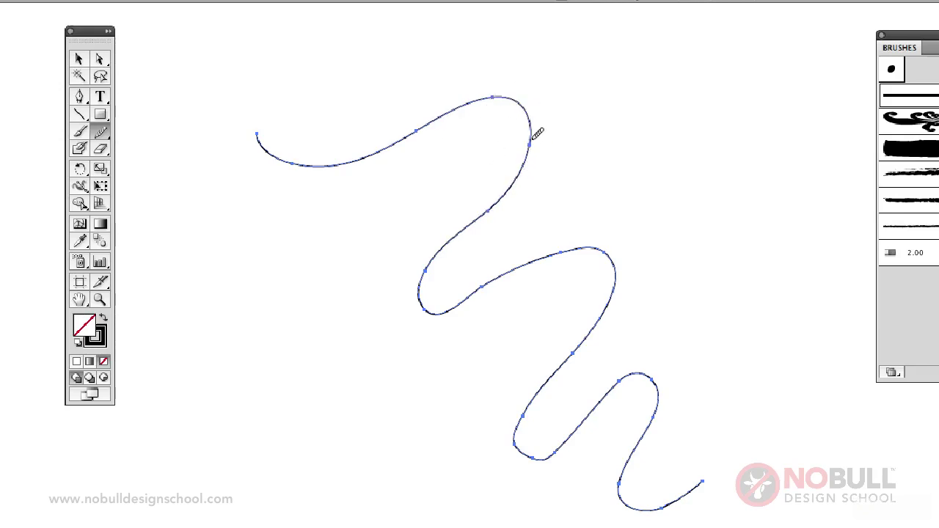
pyautogui.moveTo(534, 142)
pyautogui.mouseDown()
pyautogui.moveTo(530, 111)
pyautogui.moveTo(516, 90)
pyautogui.mouseUp()
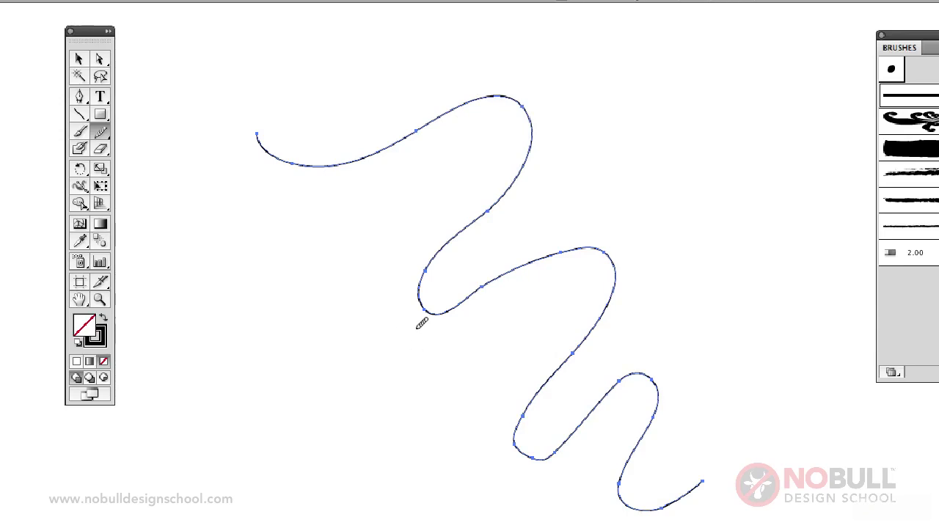
pyautogui.moveTo(433, 260)
pyautogui.mouseDown()
pyautogui.moveTo(423, 292)
pyautogui.moveTo(429, 305)
pyautogui.moveTo(477, 309)
pyautogui.mouseUp()
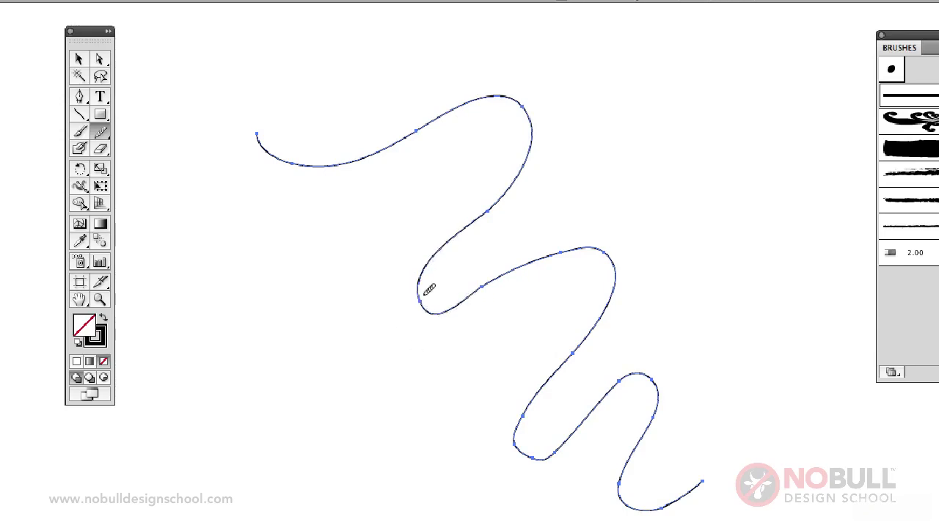
pyautogui.moveTo(430, 289)
pyautogui.mouseDown()
pyautogui.moveTo(455, 301)
pyautogui.moveTo(474, 295)
pyautogui.moveTo(432, 307)
pyautogui.moveTo(421, 287)
pyautogui.mouseUp()
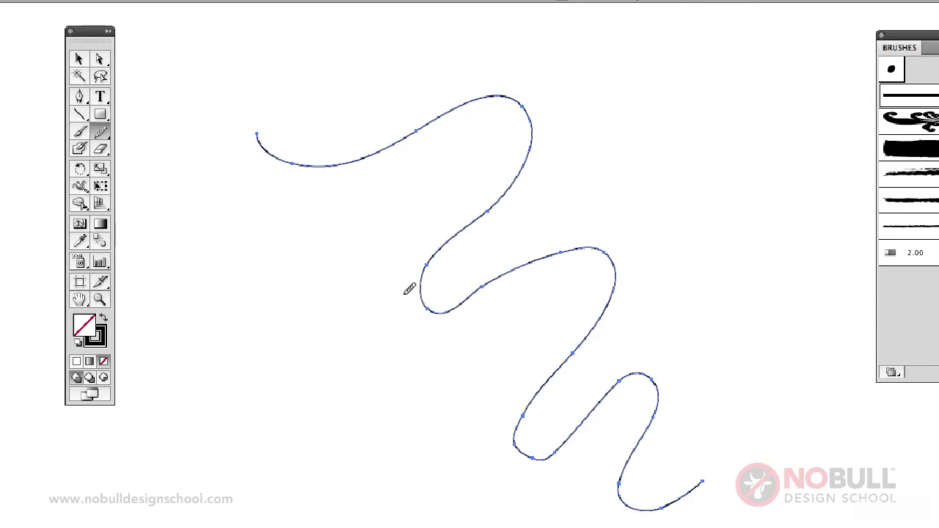
# - Erase the lower end of the winding path with the Path Eraser tool, and deselect the path
pyautogui.moveTo(102, 132); pyautogui.dragTo(168, 170)
pyautogui.moveTo(703, 481)
pyautogui.mouseDown()
pyautogui.moveTo(661, 510)
pyautogui.moveTo(619, 482)
pyautogui.mouseUp()
pyautogui.click(79, 59)
pyautogui.click(180, 175)
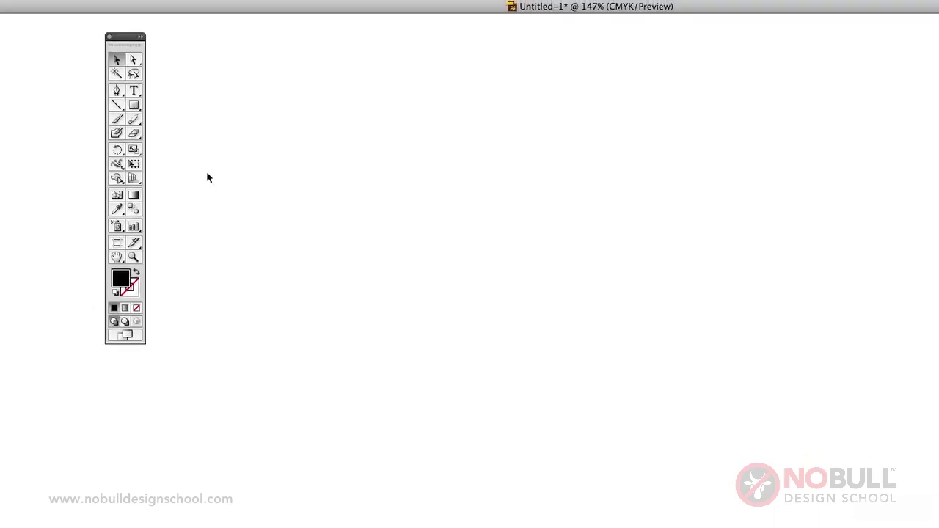
# - Draw a black-filled square without a stroke in the middle of the artboard with the Rectangle tool
pyautogui.click(134, 106)
pyautogui.moveTo(371, 180); pyautogui.dragTo(540, 305)
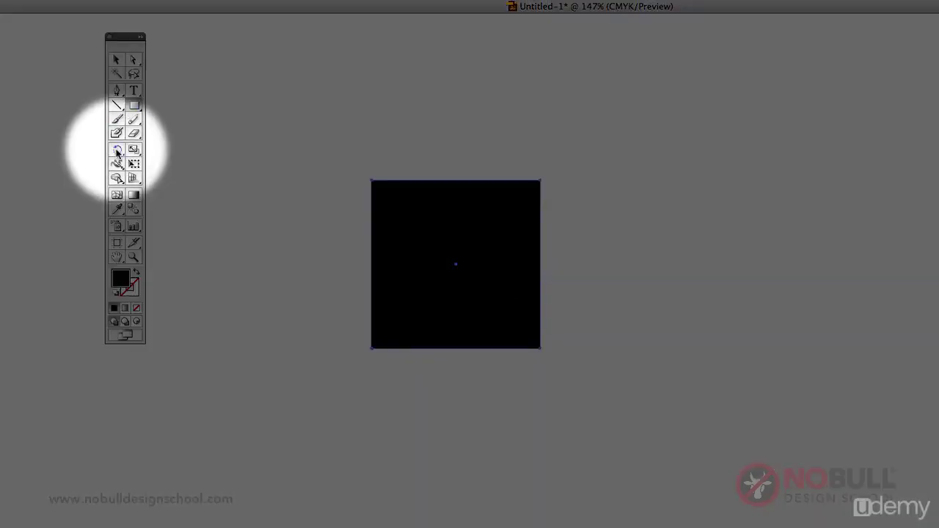
# - Try rotating the square around its center with the Rotate tool, and undo the rotations
pyautogui.click(116, 151)
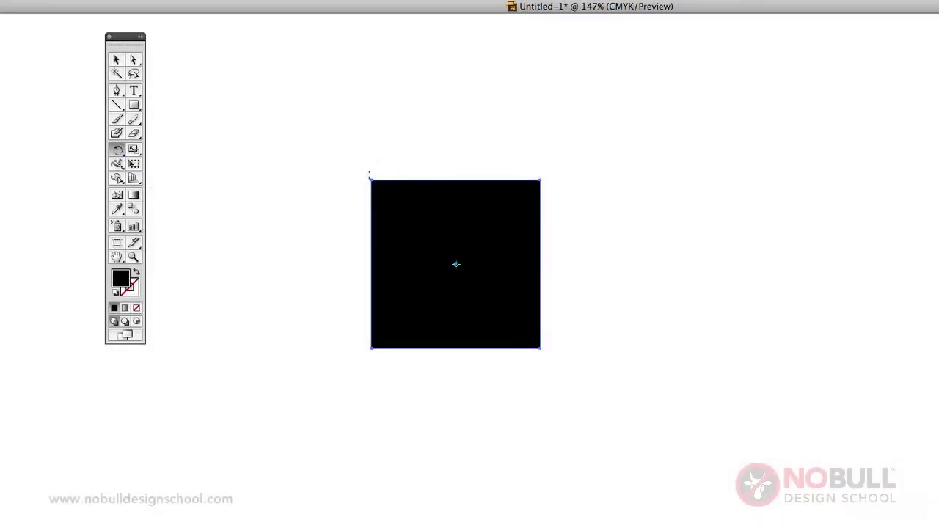
pyautogui.moveTo(371, 179); pyautogui.dragTo(526, 180)
pyautogui.moveTo(556, 326); pyautogui.dragTo(553, 194)
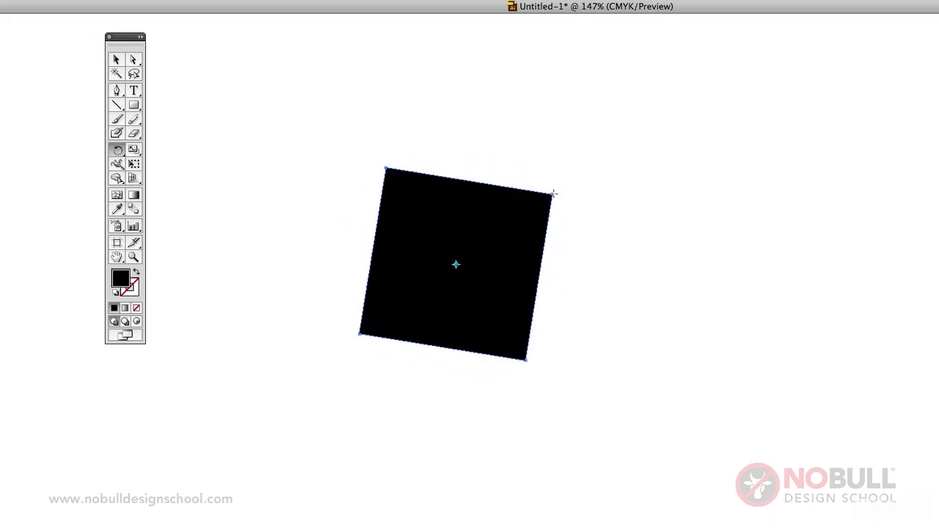
pyautogui.press('super+z')
pyautogui.press('super+z')
pyautogui.press('super+z')
pyautogui.press('super+z')
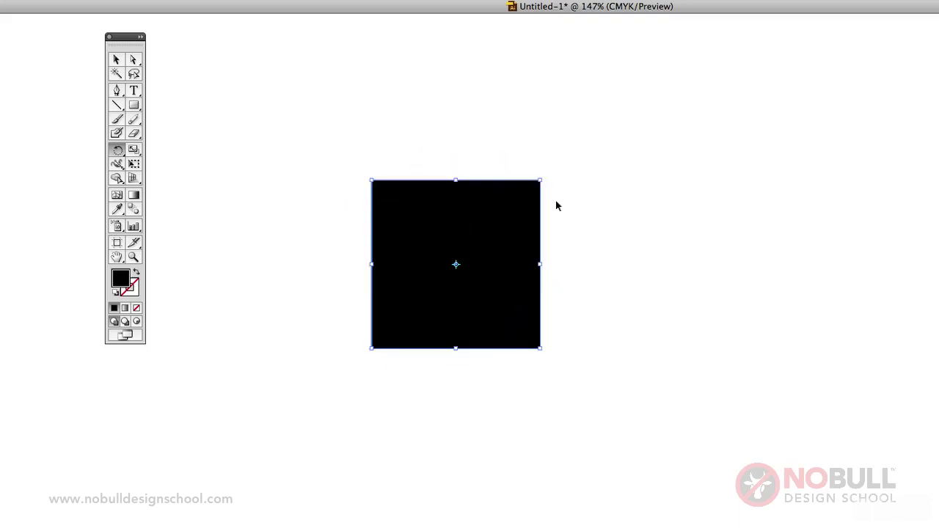
# - Enlarge the square from its center with the Scale tool, and reshape it into a wide rectangle
pyautogui.click(132, 151)
pyautogui.click(134, 151)
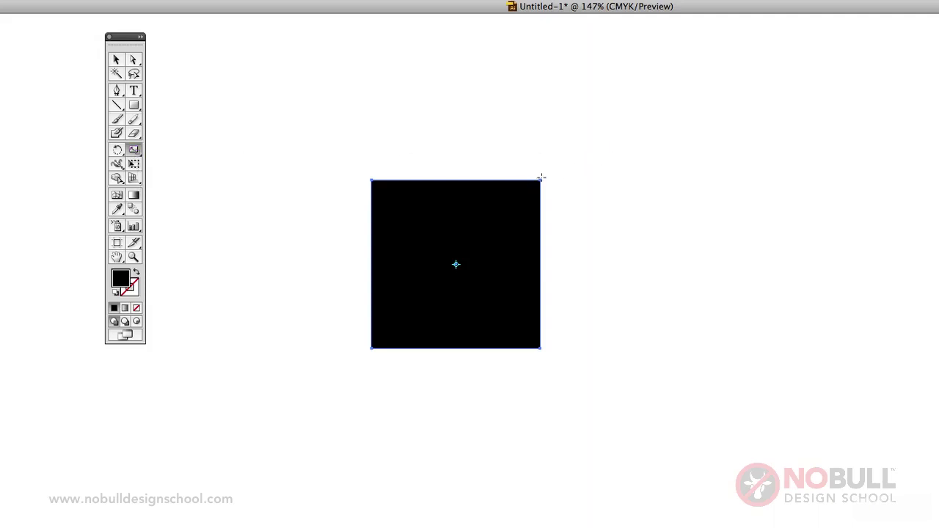
pyautogui.moveTo(540, 179); pyautogui.dragTo(707, 78)
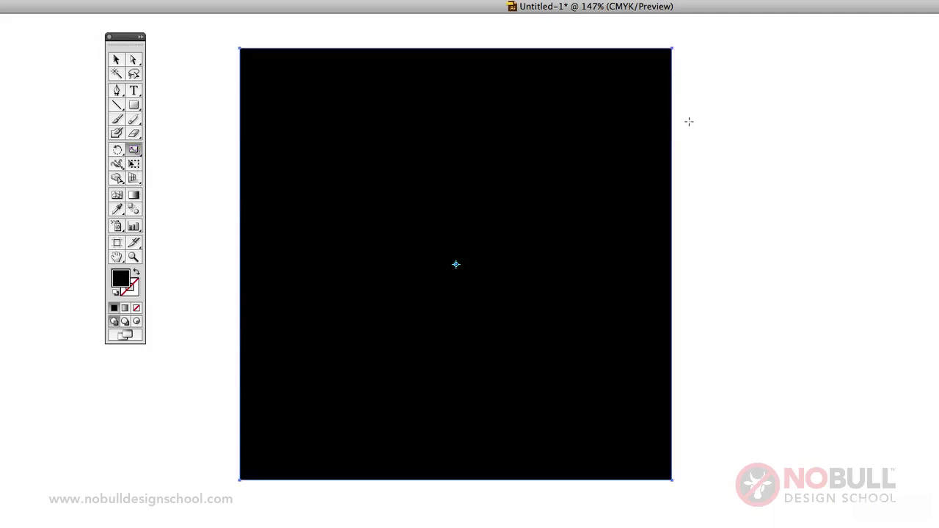
pyautogui.moveTo(673, 49); pyautogui.dragTo(639, 127)
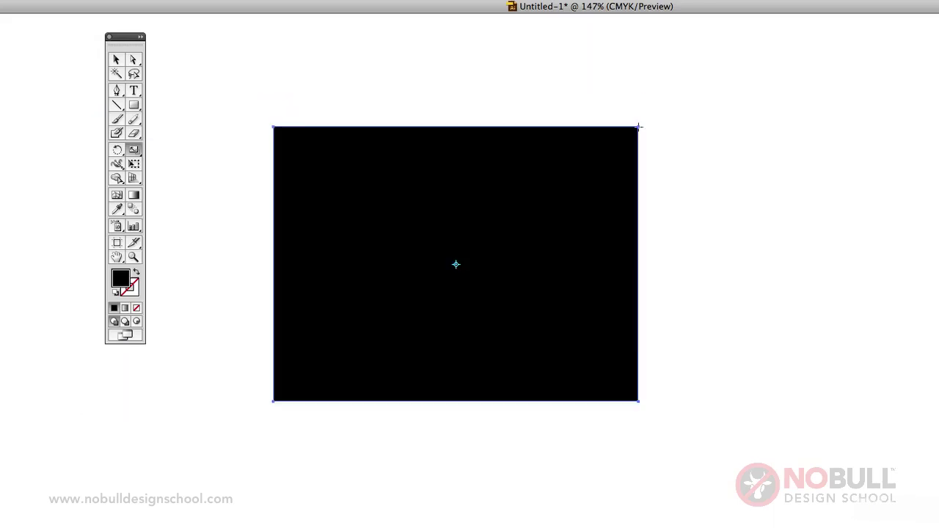
# - Stretch the black rectangle slightly taller with the Free Transform tool, and tilt it slightly clockwise
pyautogui.click(135, 165)
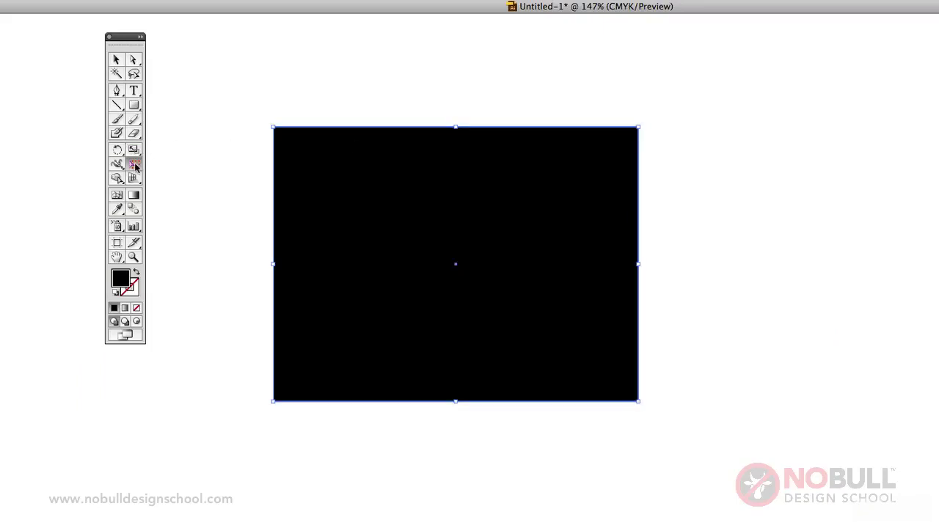
pyautogui.moveTo(639, 126); pyautogui.dragTo(645, 99)
pyautogui.moveTo(646, 226); pyautogui.dragTo(588, 362)
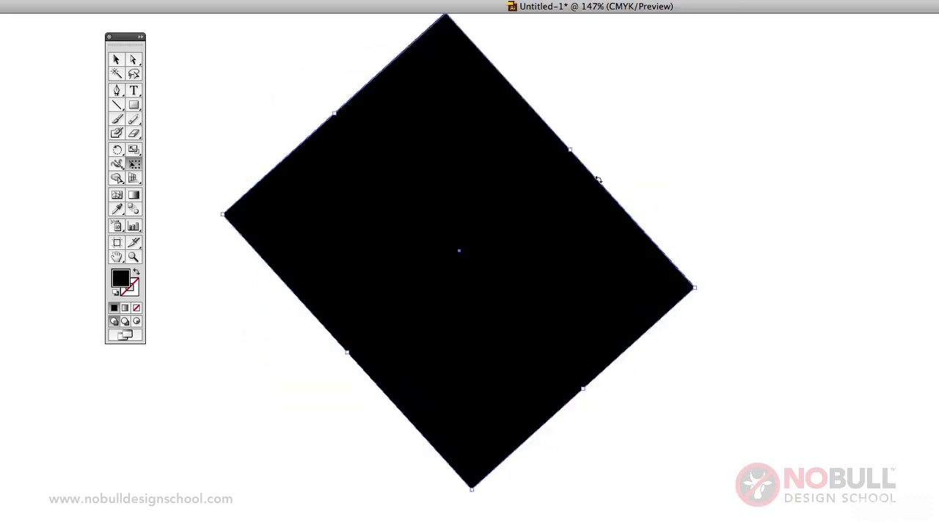
pyautogui.moveTo(598, 180); pyautogui.dragTo(499, 111)
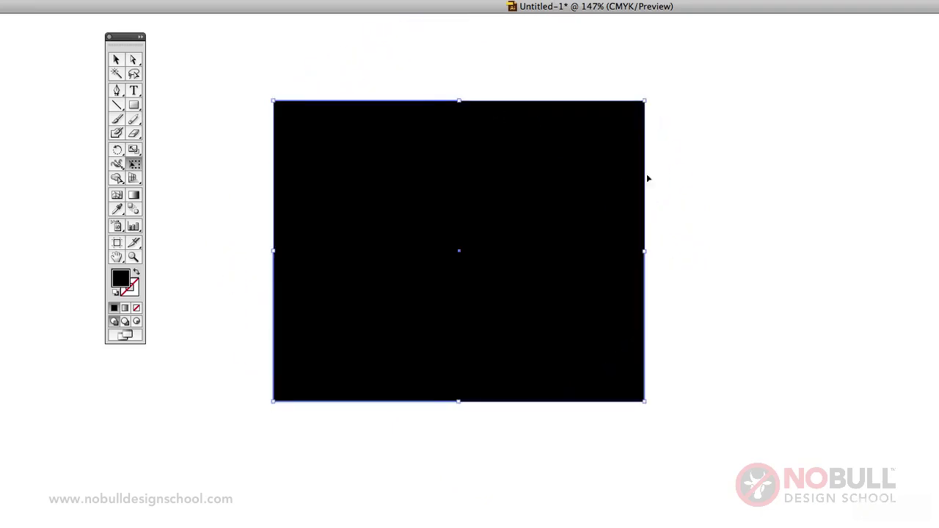
pyautogui.moveTo(647, 174); pyautogui.dragTo(652, 216)
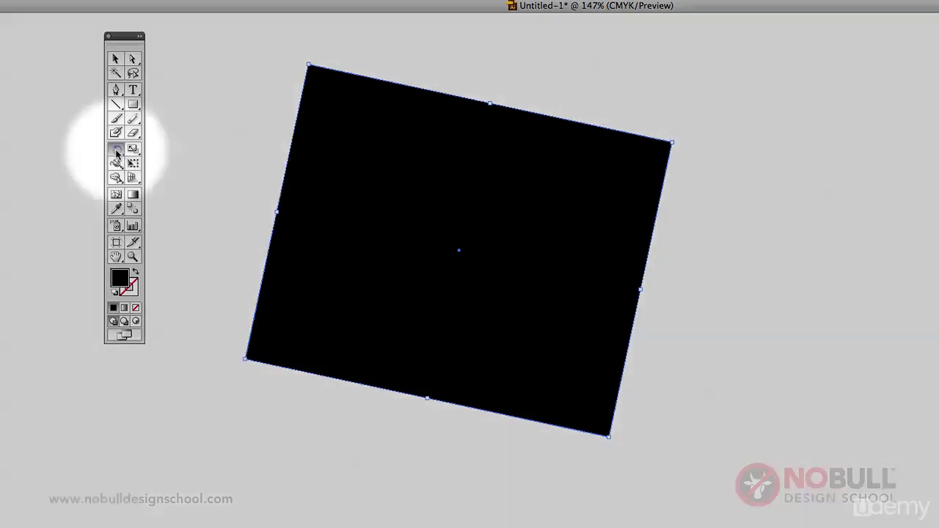
# - Reflect a copy of the tilted rectangle across a vertical axis through its upper-right corner, and undo the copy
pyautogui.moveTo(117, 150); pyautogui.dragTo(160, 165)
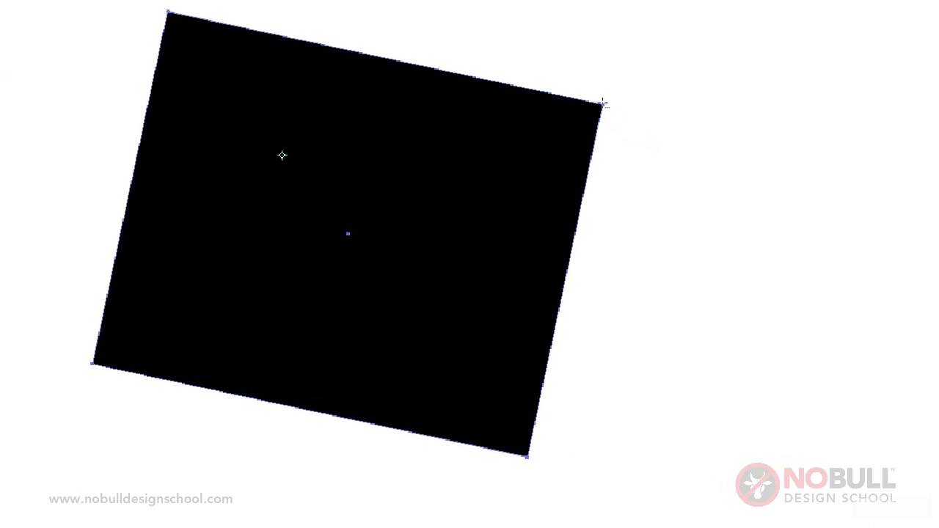
pyautogui.keyDown('alt'); pyautogui.click(603, 103); pyautogui.keyUp('alt')
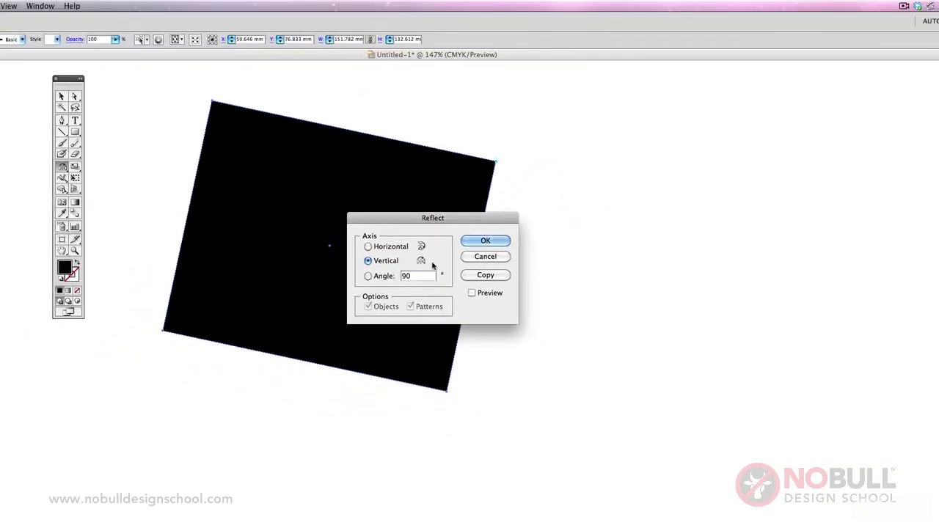
pyautogui.click(486, 276)
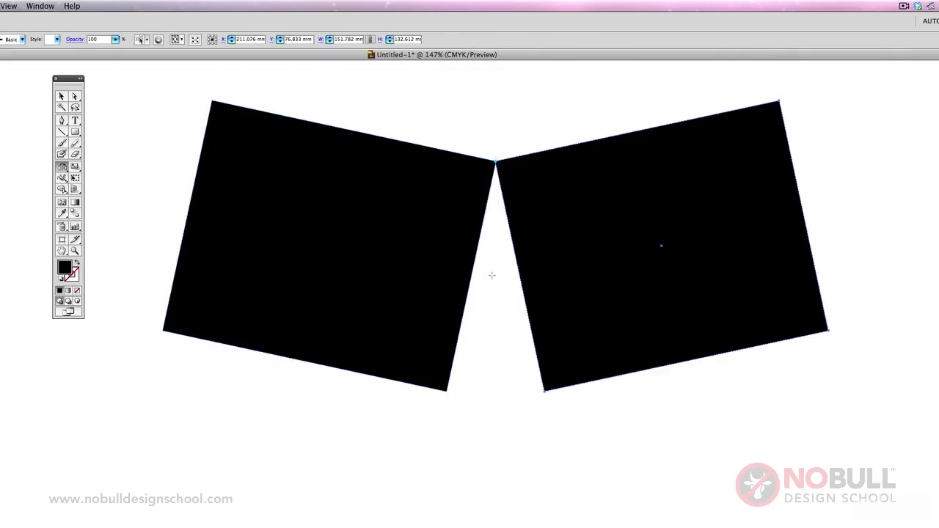
pyautogui.press('super+z')
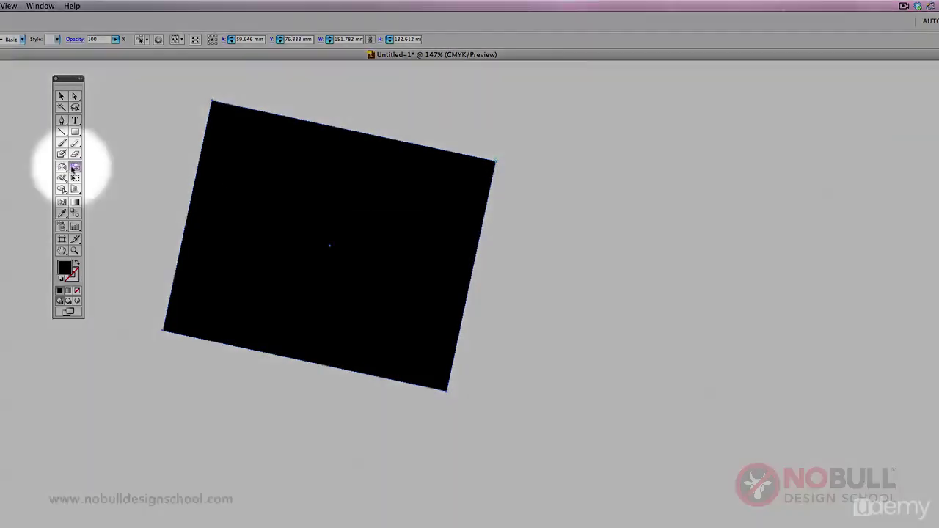
# - Delete the tilted rectangle and draw a black square about 83 mm wide in its place with the Rectangle tool
pyautogui.click(75, 168)
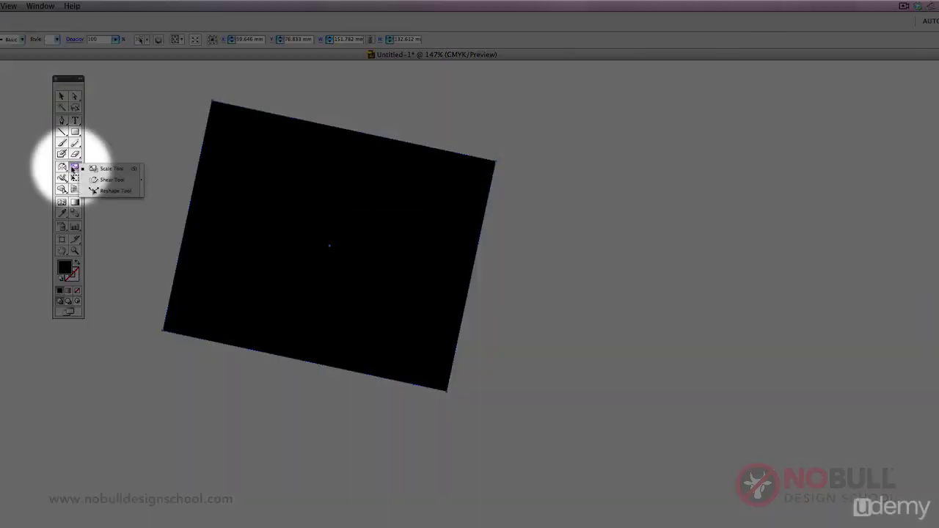
pyautogui.click(99, 180)
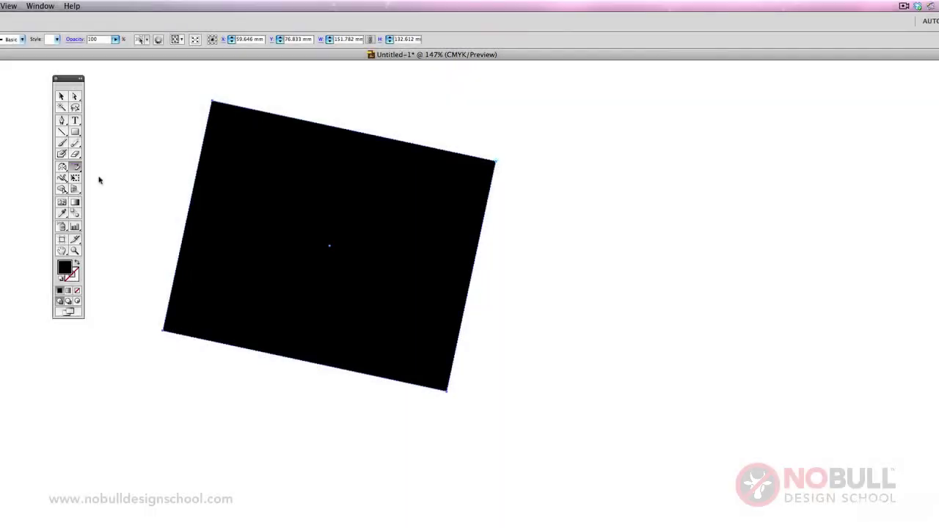
pyautogui.click(61, 95)
pyautogui.press('Delete')
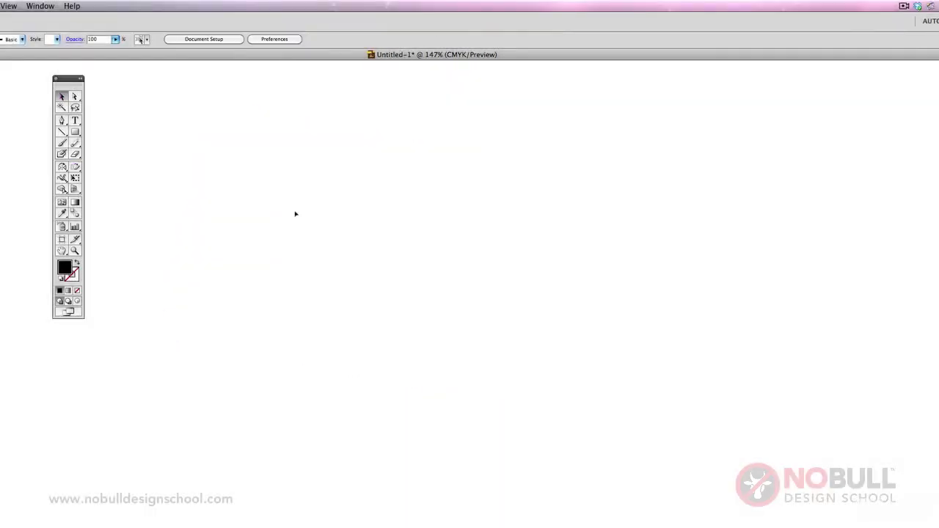
pyautogui.click(75, 132)
pyautogui.moveTo(262, 163); pyautogui.dragTo(423, 343)
# - Try shearing the square freehand around its center with the Shear tool, and undo the distortion
pyautogui.click(75, 168)
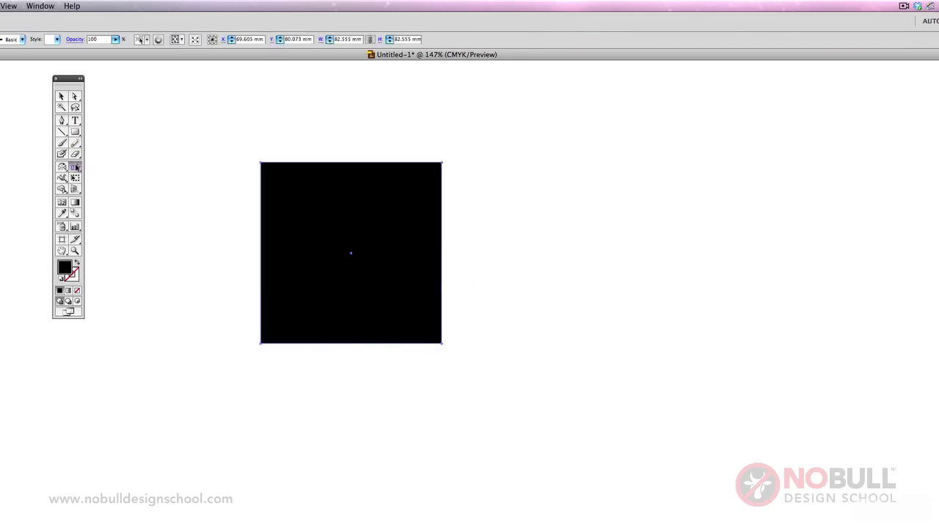
pyautogui.doubleClick(75, 168)
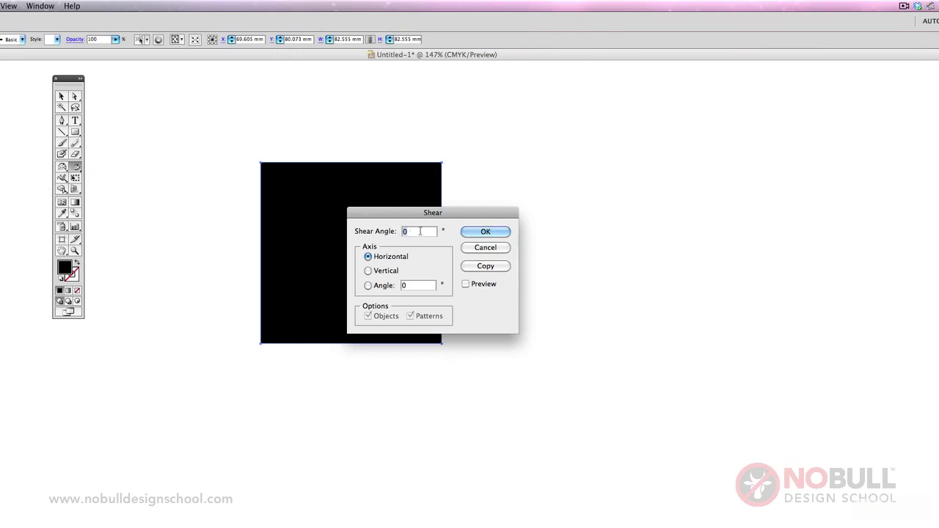
pyautogui.click(500, 250)
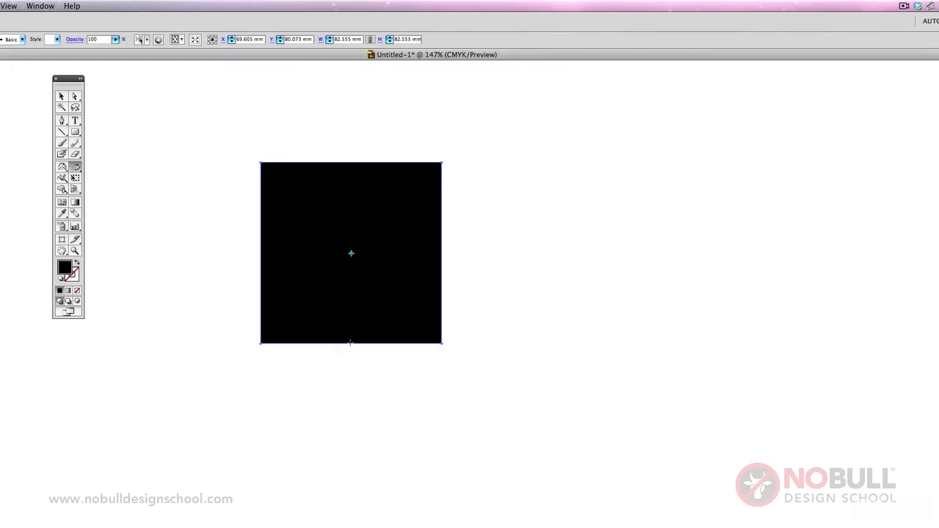
pyautogui.moveTo(350, 188); pyautogui.dragTo(323, 183)
pyautogui.press('super+z')
# - Shear the black square by a 45° shear angle along the horizontal axis
pyautogui.doubleClick(75, 167)
pyautogui.write('45')
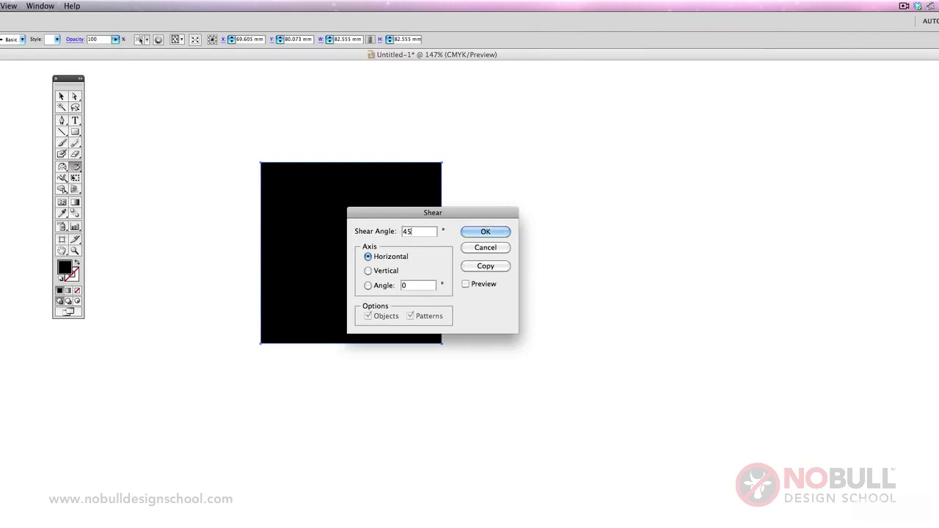
pyautogui.press('Return')
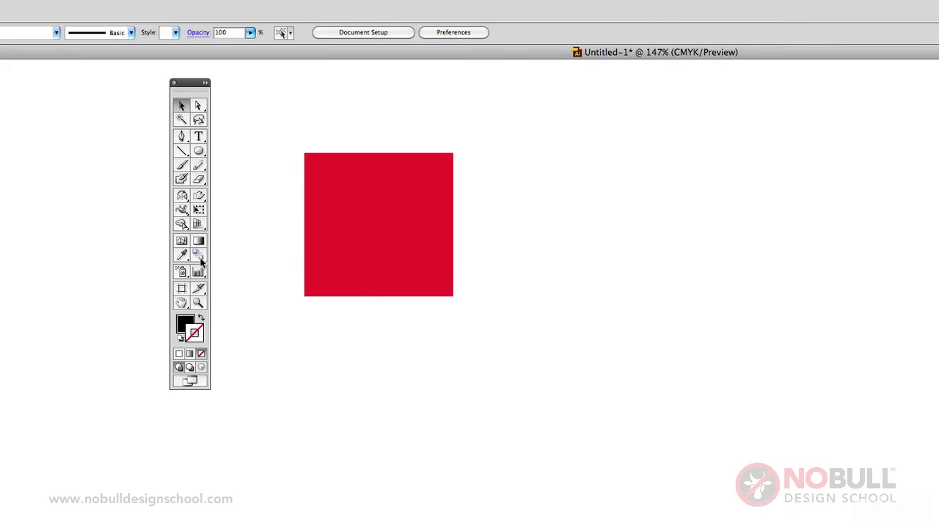
# - Draw a circle about 58 mm wide beside the red square, and sample the square's red fill onto it with the Eyedropper
pyautogui.click(181, 136)
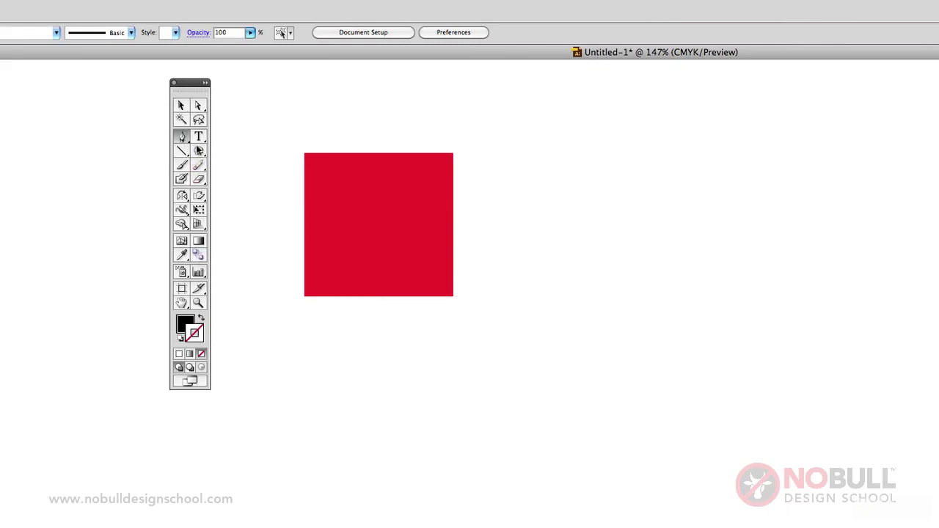
pyautogui.click(198, 150)
pyautogui.moveTo(577, 175)
pyautogui.mouseDown()
pyautogui.moveTo(715, 293)
pyautogui.moveTo(741, 331)
pyautogui.mouseUp()
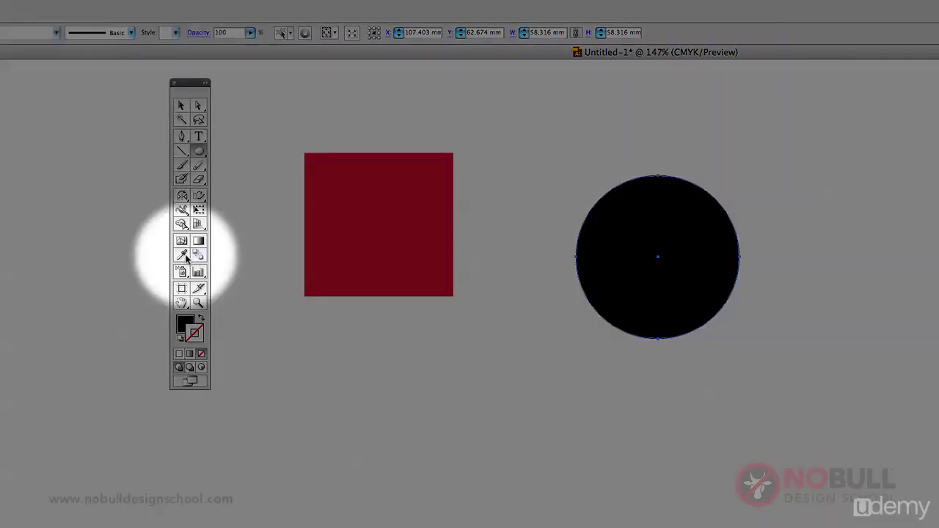
pyautogui.click(182, 254)
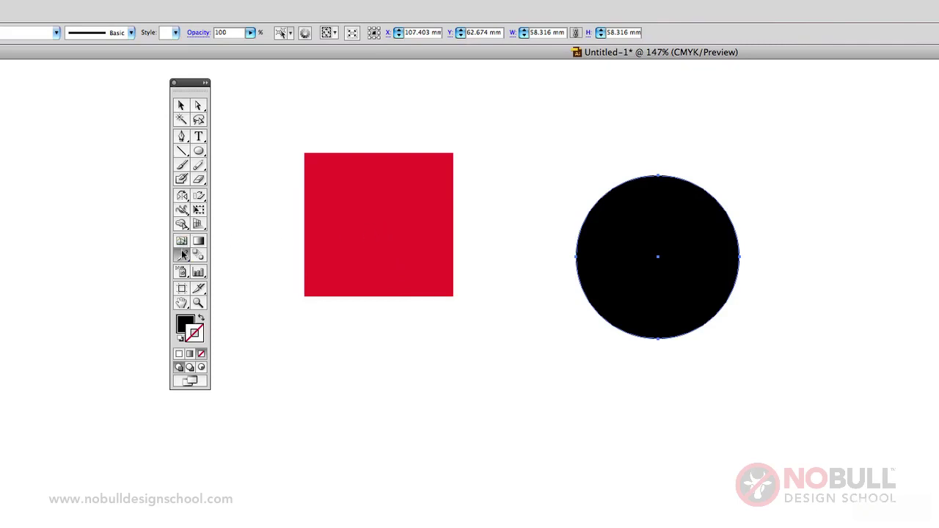
pyautogui.click(390, 217)
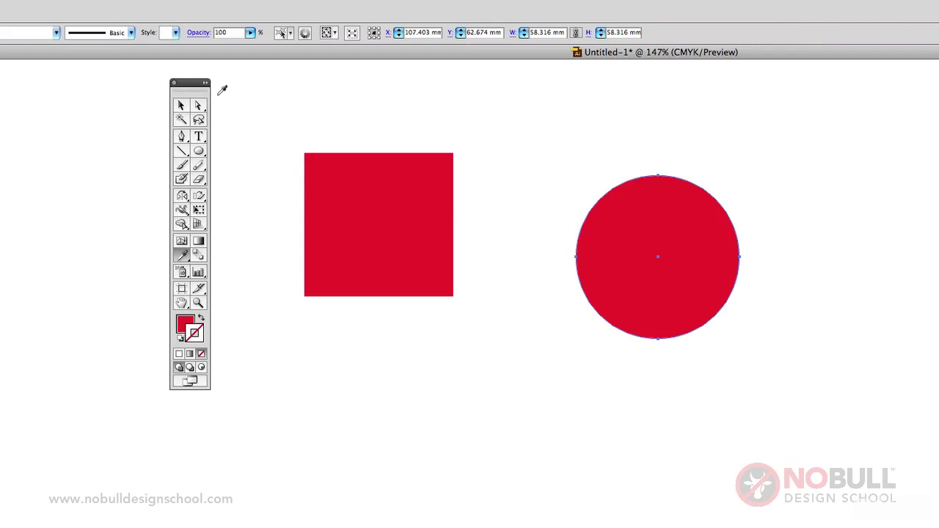
# - Select both the red square and the red circle and delete them
pyautogui.click(181, 105)
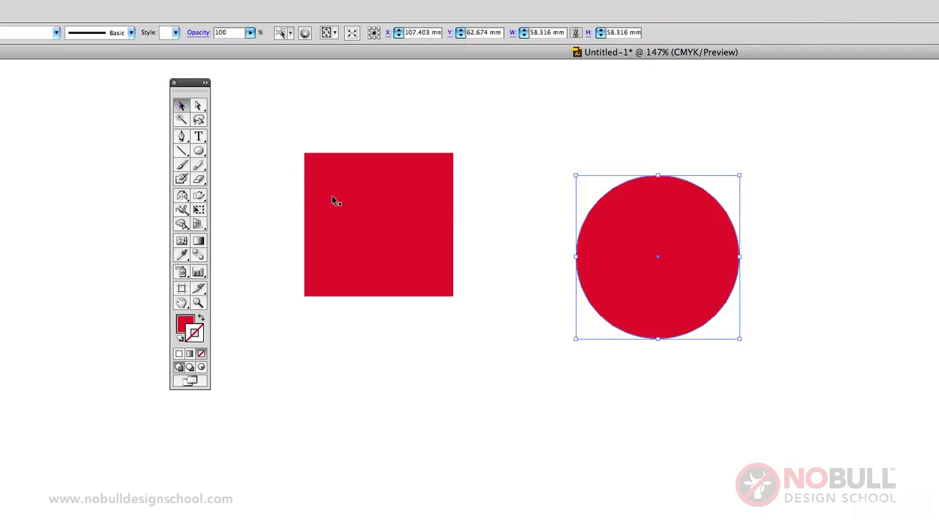
pyautogui.click(332, 195)
pyautogui.keyDown('shift'); pyautogui.click(648, 239); pyautogui.keyUp('shift')
pyautogui.press('Delete')
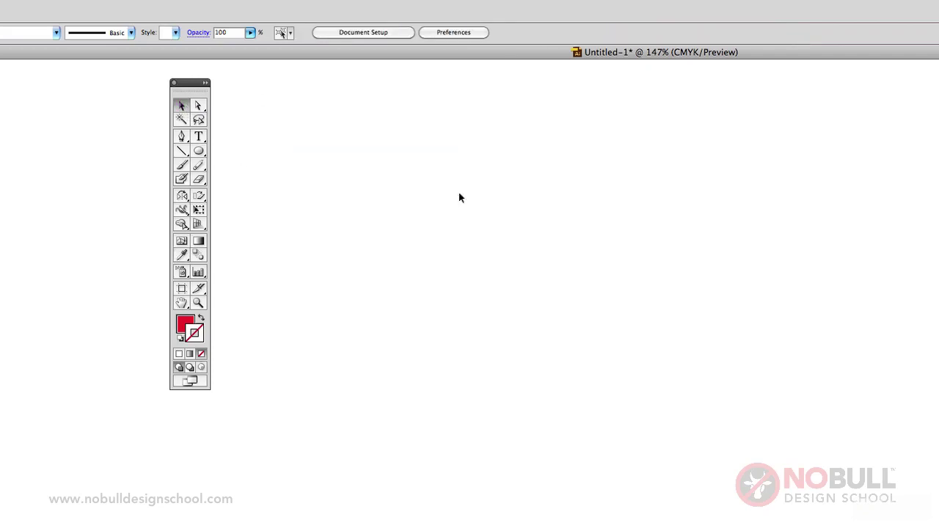
# - Add the point text "hello" on the empty artboard and enlarge it to about 63 pt
pyautogui.click(198, 138)
pyautogui.click(372, 183)
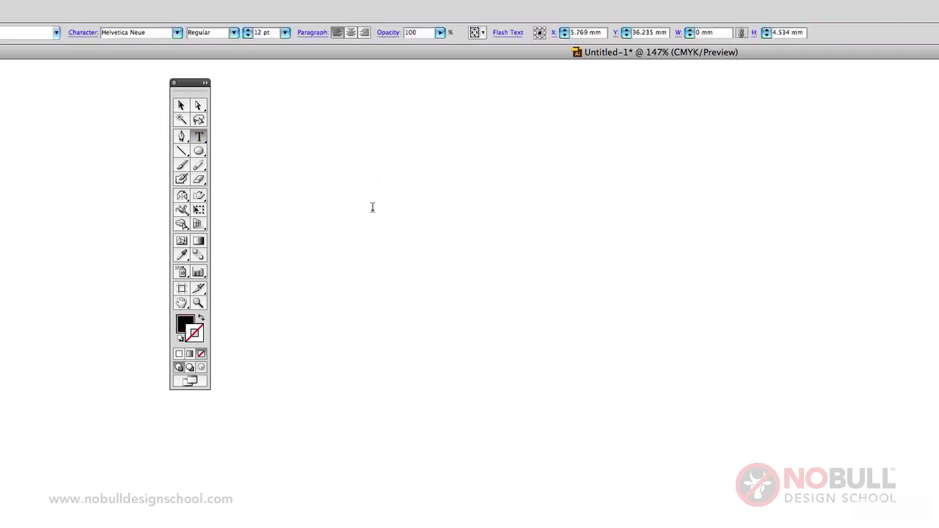
pyautogui.write('hello')
pyautogui.click(181, 105)
pyautogui.moveTo(397, 178); pyautogui.dragTo(847, 128)
pyautogui.moveTo(467, 143); pyautogui.dragTo(460, 164)
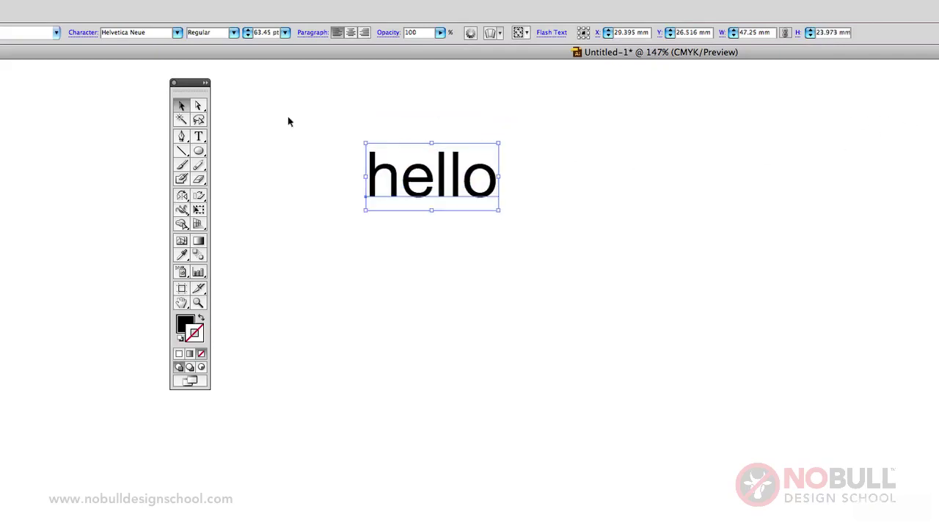
# - Change the font of the "hello" text to Times and deselect it
pyautogui.click(176, 34)
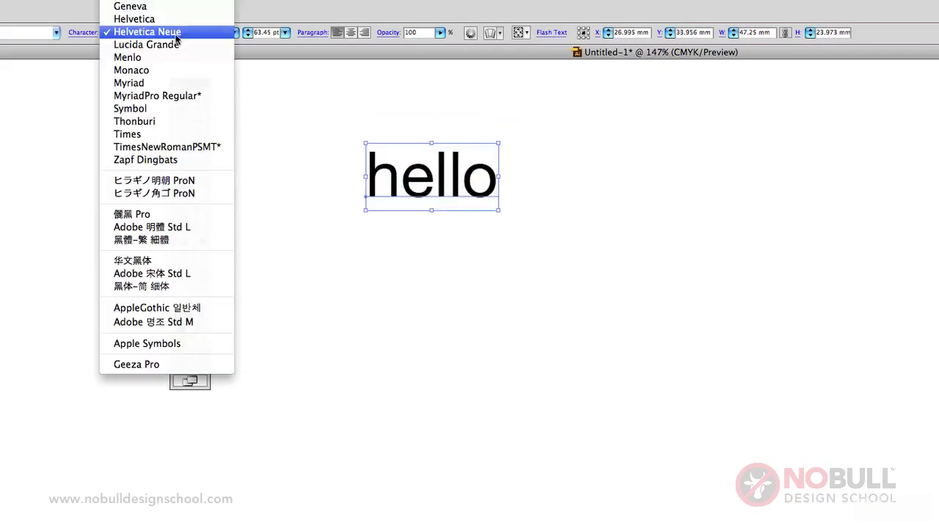
pyautogui.click(189, 135)
pyautogui.click(320, 162)
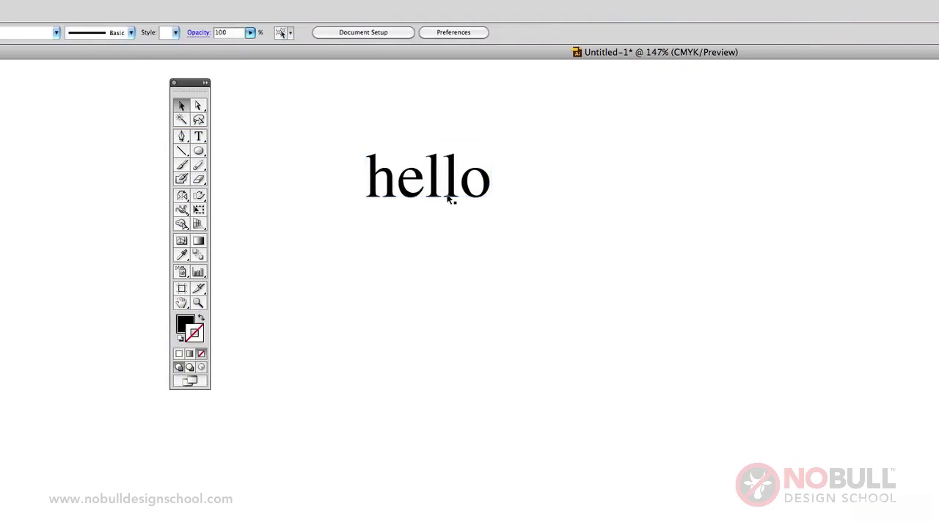
# - Duplicate the "hello" text below the original and replace the copy's wording with "goodbye"
pyautogui.moveTo(449, 201); pyautogui.dragTo(348, 321)
pyautogui.click(198, 135)
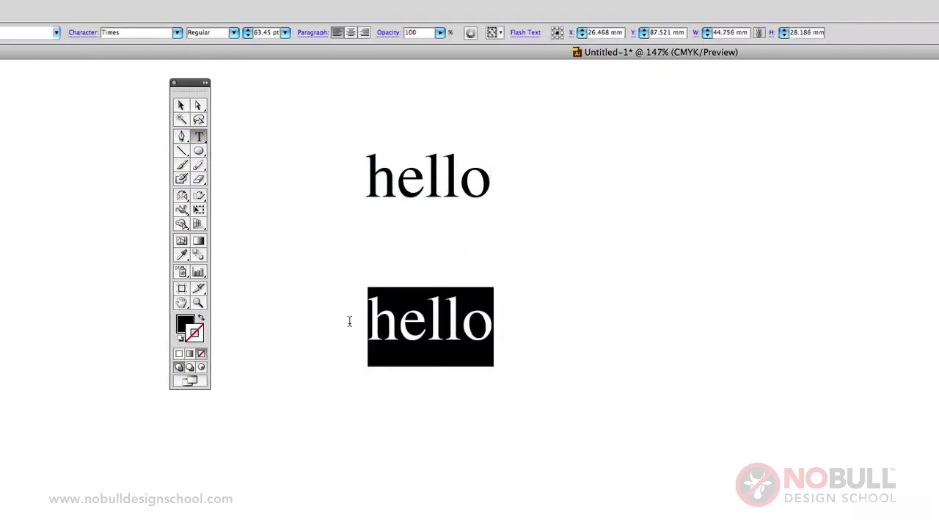
pyautogui.write('goodbye')
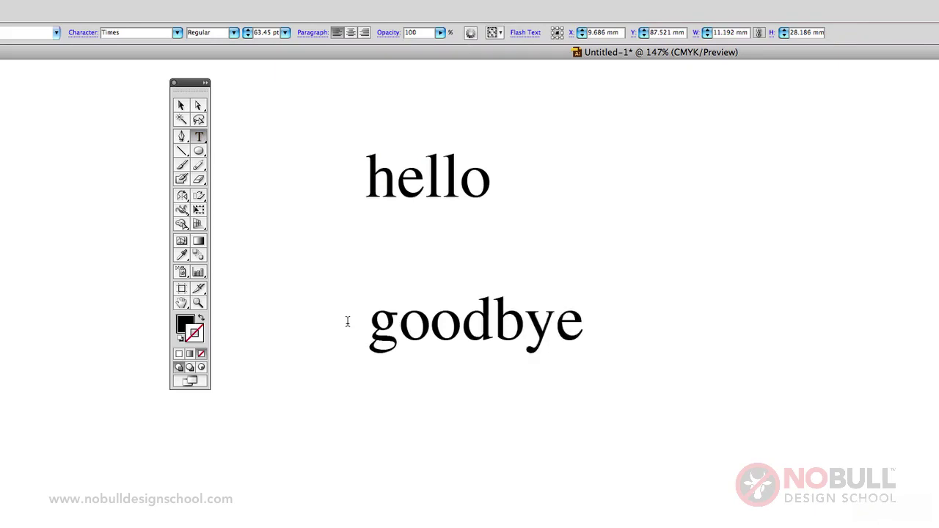
# - Change the font of the "goodbye" text to Helvetica and deselect it
pyautogui.moveTo(358, 323); pyautogui.dragTo(651, 338)
pyautogui.click(177, 32)
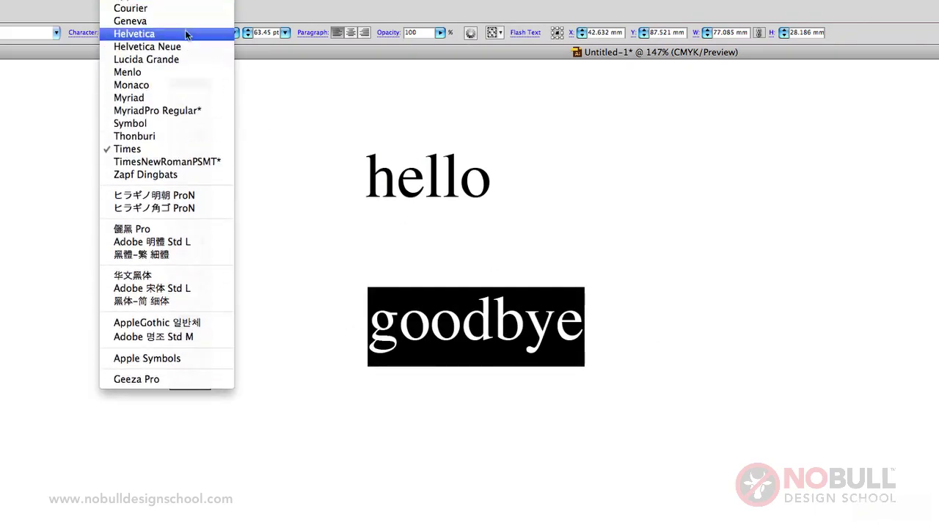
pyautogui.click(187, 36)
pyautogui.click(181, 105)
pyautogui.click(404, 461)
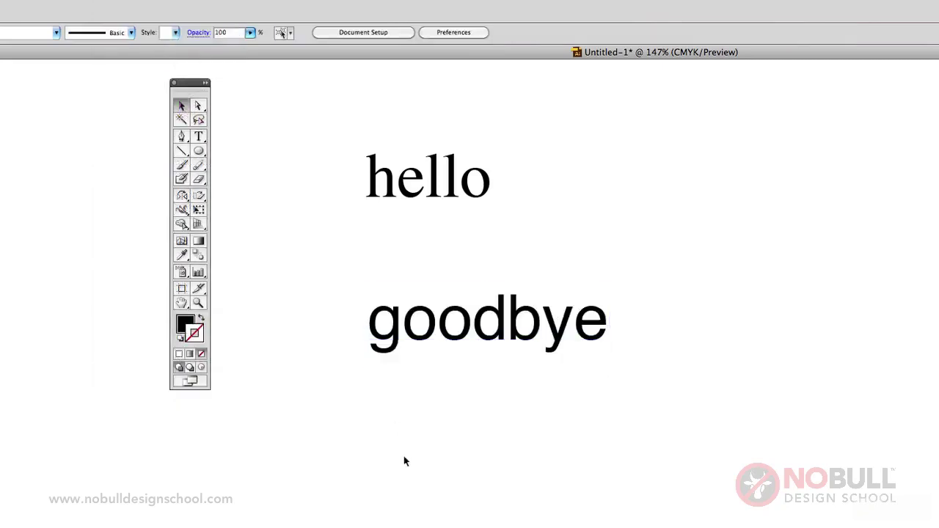
# - Scale the "goodbye" text up proportionally to about 105 pt and deselect it
pyautogui.click(474, 332)
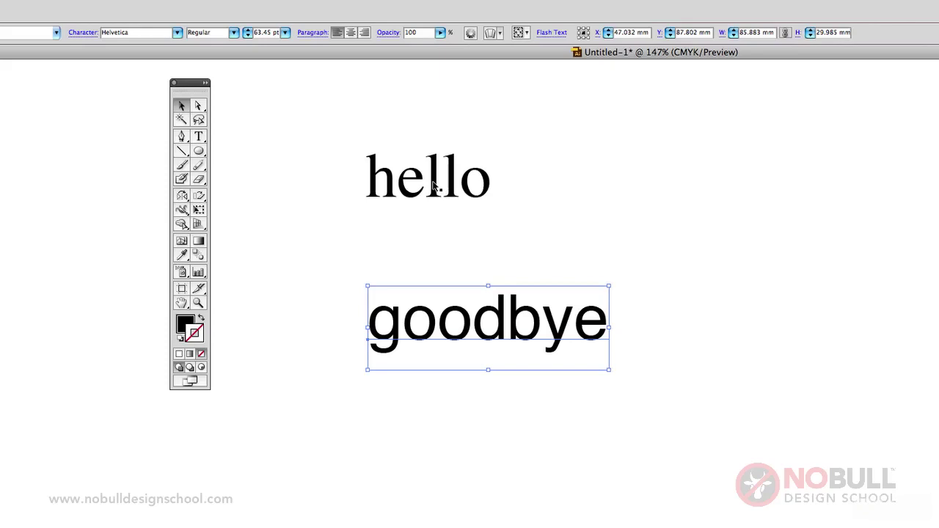
pyautogui.click(610, 383)
pyautogui.press('super+z')
pyautogui.moveTo(611, 372); pyautogui.dragTo(768, 441)
pyautogui.click(439, 414)
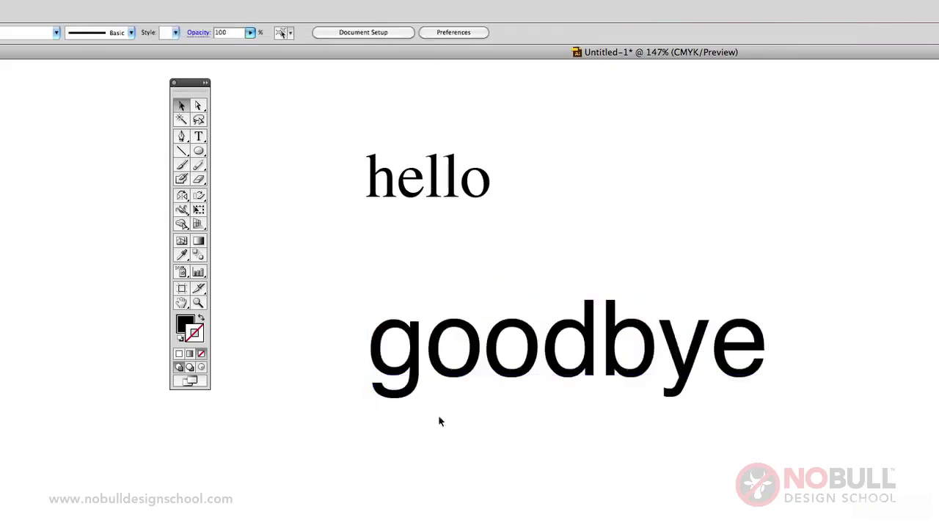
# - Copy the font and size of "hello" onto the "goodbye" text with the Eyedropper tool
pyautogui.click(452, 354)
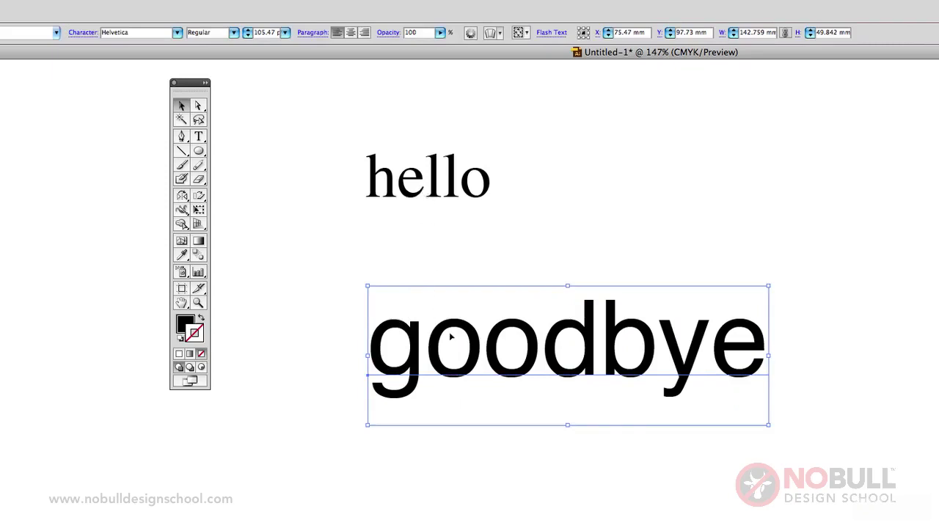
pyautogui.click(440, 198)
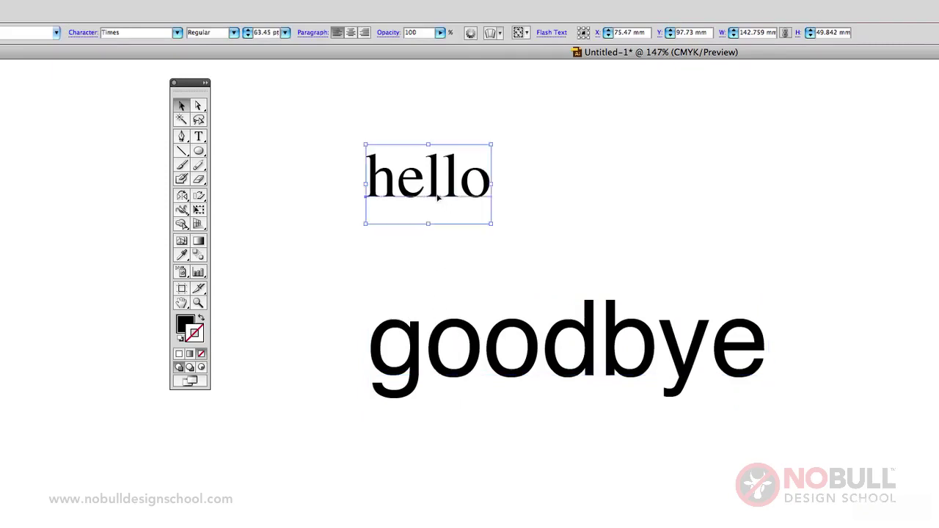
pyautogui.click(461, 347)
pyautogui.click(182, 255)
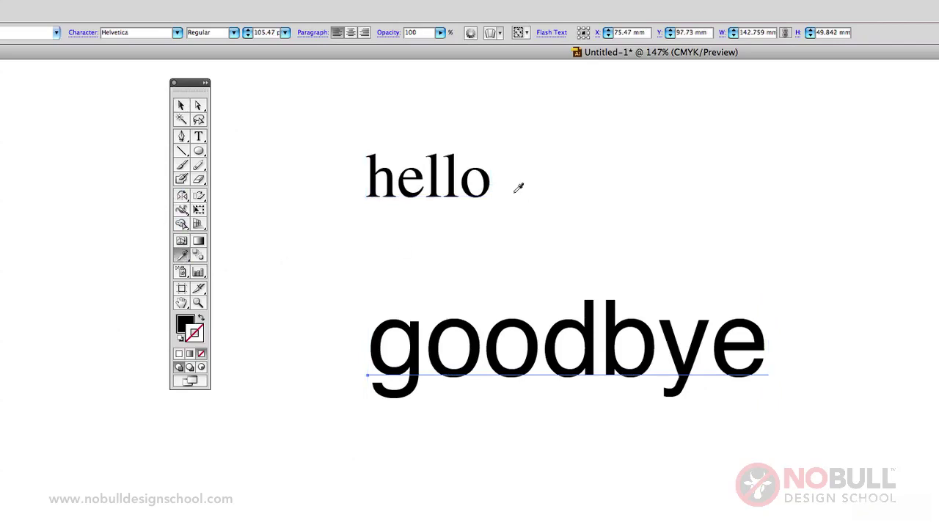
pyautogui.click(457, 180)
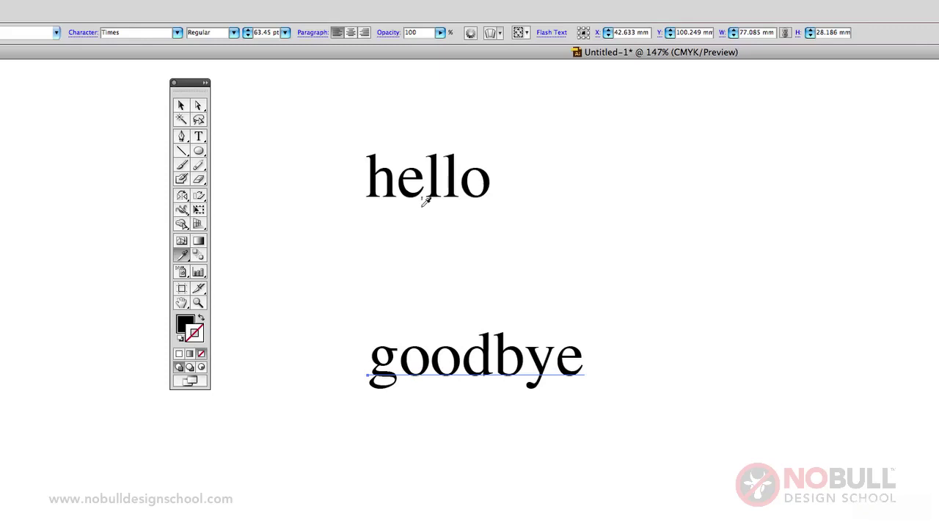
pyautogui.click(181, 104)
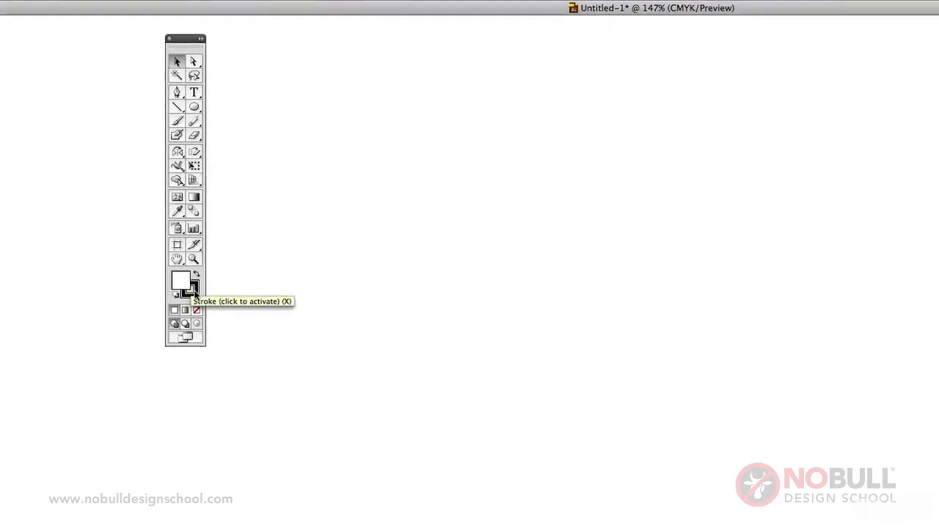
# - Draw a white-filled circle with a black stroke in the middle of the artboard with the Ellipse tool
pyautogui.click(194, 106)
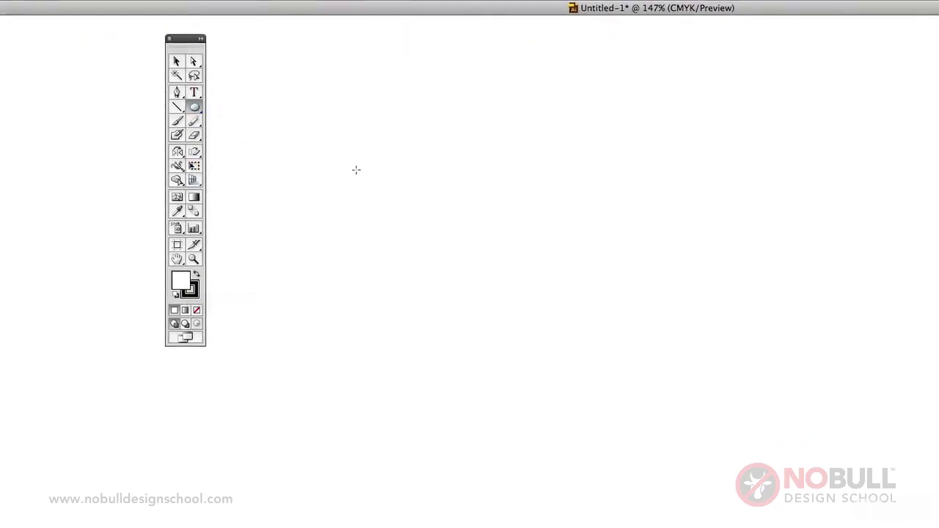
pyautogui.moveTo(357, 170); pyautogui.dragTo(560, 335)
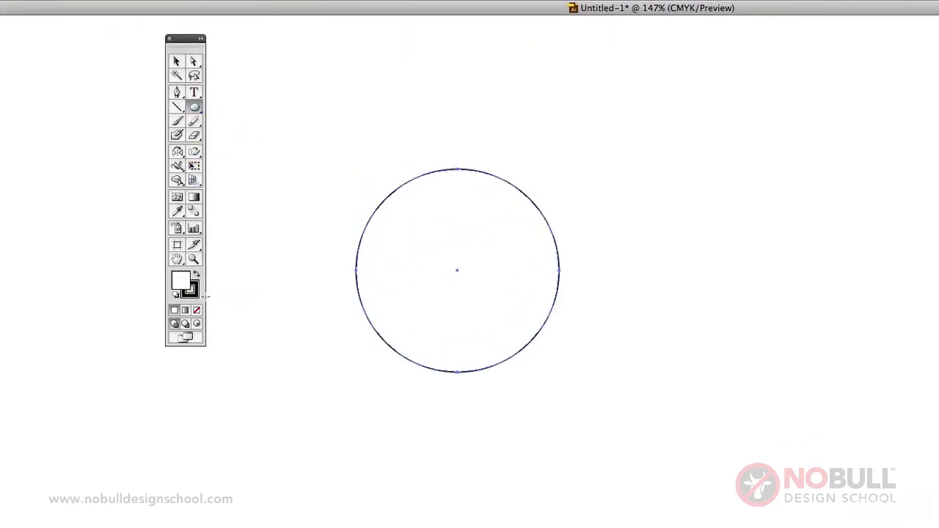
# - Set the circle's fill to pure magenta with C 0, M 100, Y 0, K 0
pyautogui.doubleClick(182, 279)
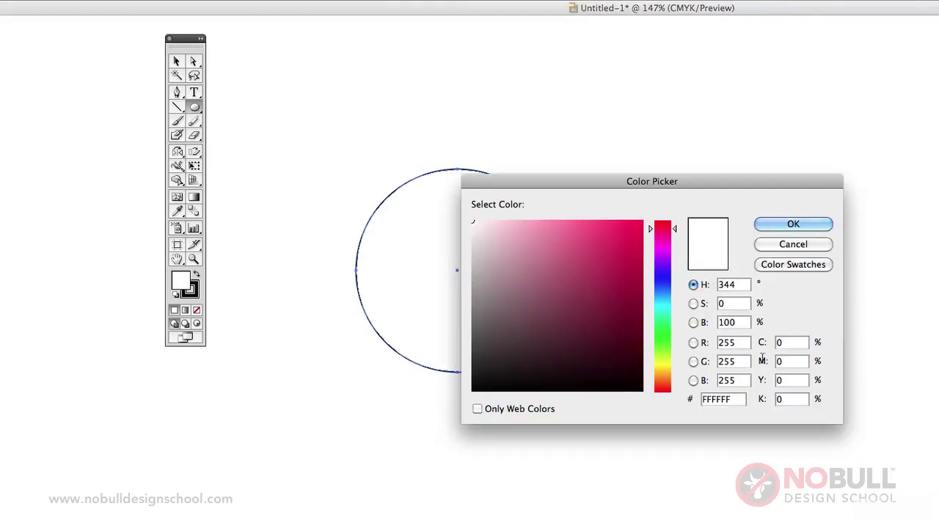
pyautogui.doubleClick(792, 361)
pyautogui.write('100')
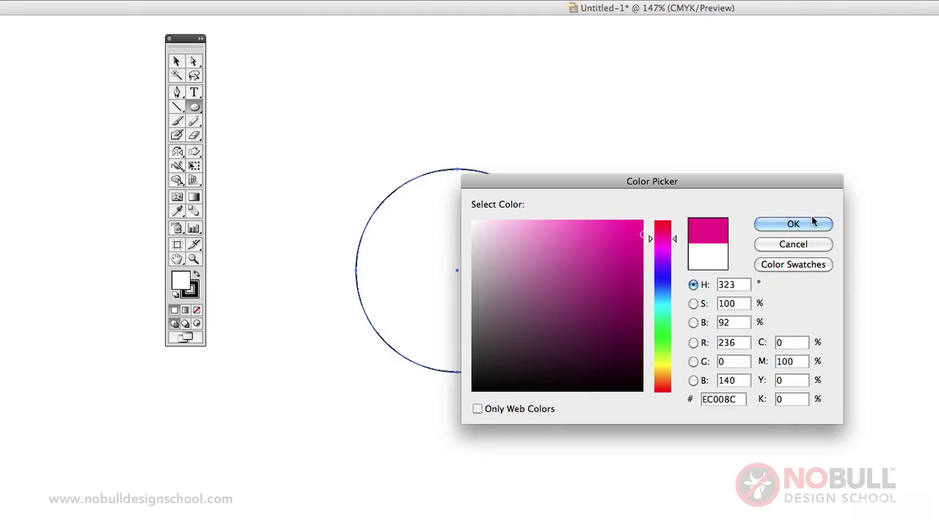
pyautogui.click(794, 224)
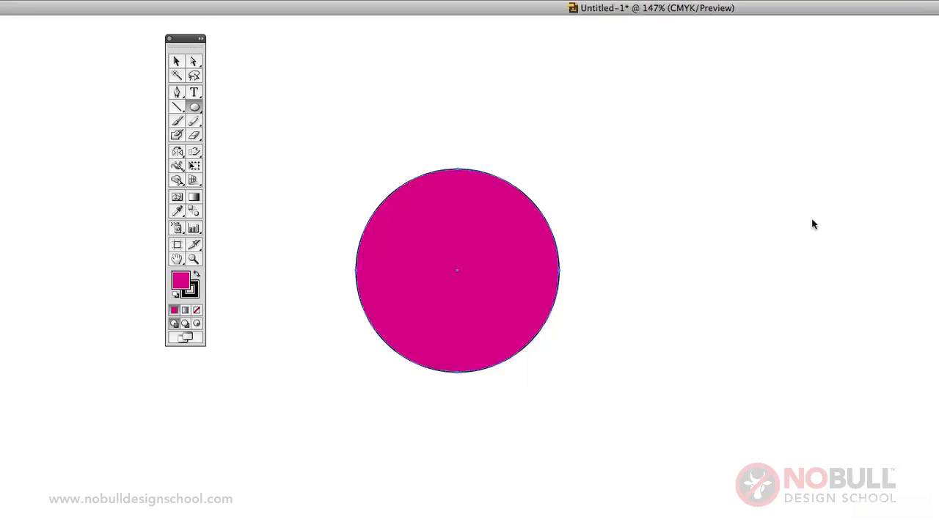
# - Remove the circle's black stroke and swap its fill and stroke so the magenta becomes the outline
pyautogui.click(189, 289)
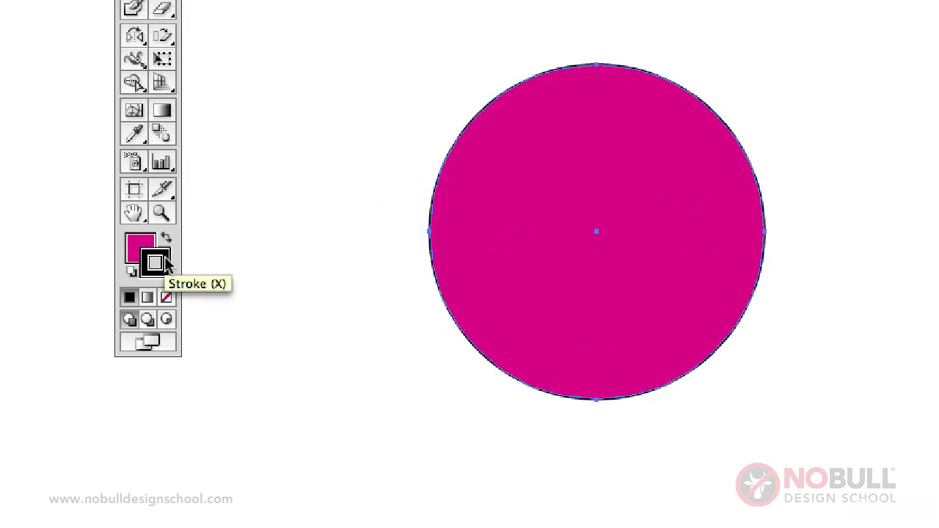
pyautogui.click(167, 298)
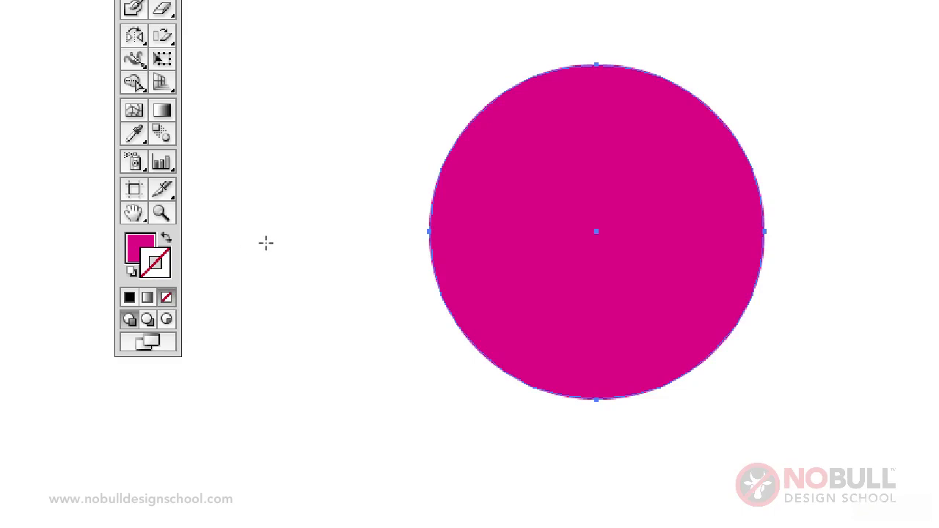
pyautogui.click(166, 241)
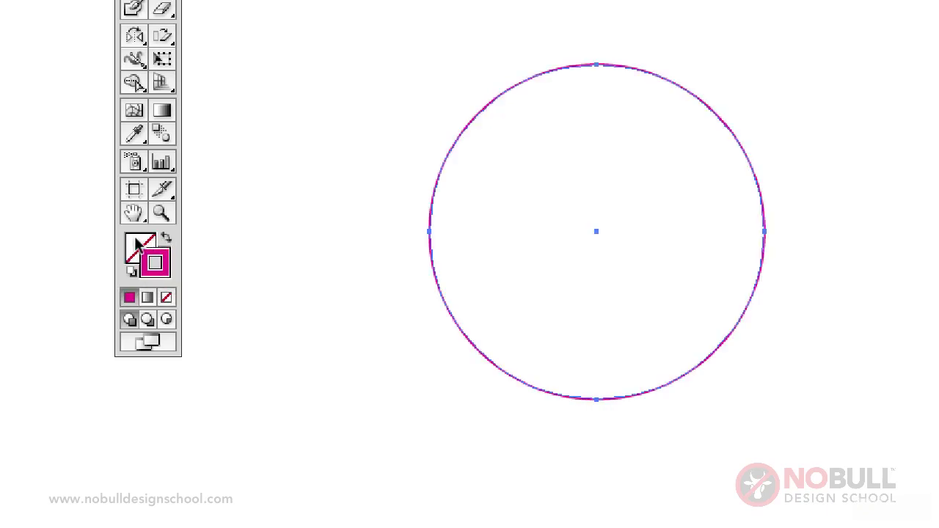
# - Fill the circle with pure yellow (C 0, M 0, Y 100, K 0), leaving the magenta on its stroke
pyautogui.click(180, 281)
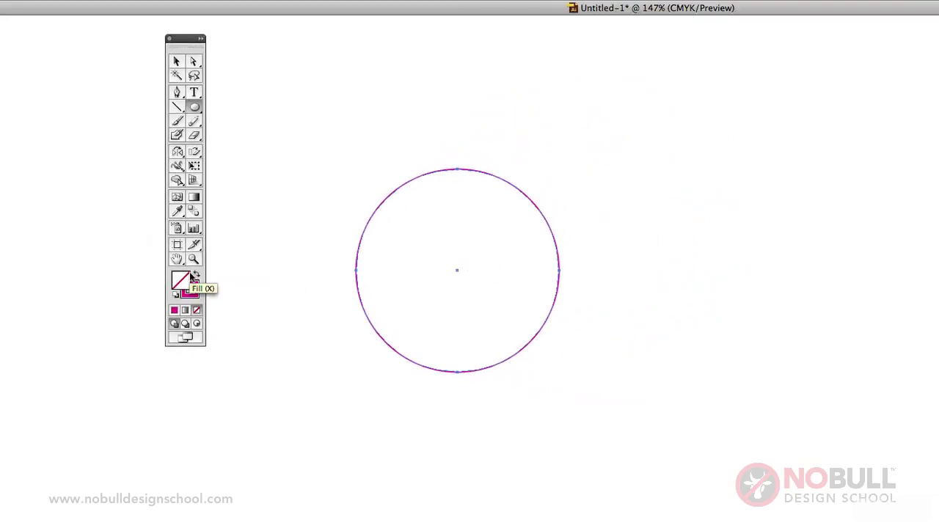
pyautogui.press('F6')
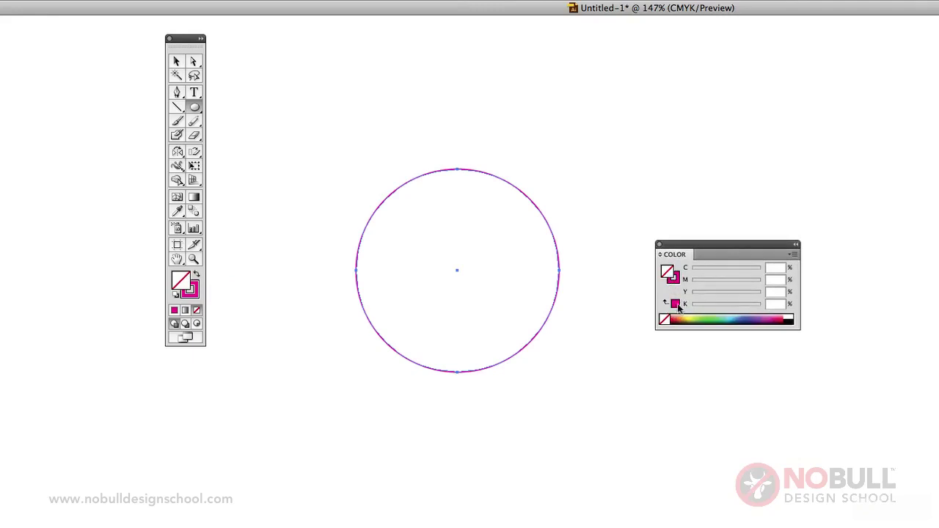
pyautogui.click(676, 304)
pyautogui.moveTo(693, 295)
pyautogui.mouseDown()
pyautogui.moveTo(757, 292)
pyautogui.moveTo(691, 288)
pyautogui.mouseUp()
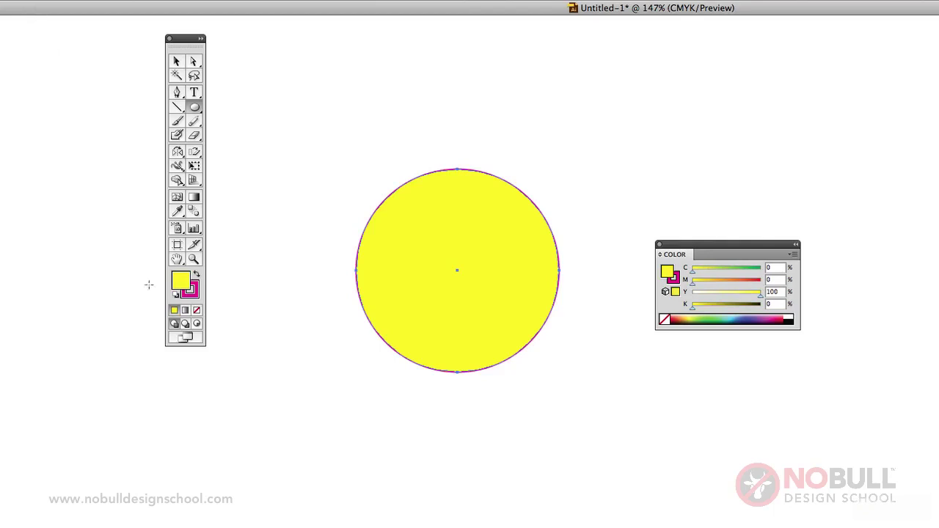
# - Swap the circle's fill and stroke colors back and forth, ending with yellow as the fill
pyautogui.click(196, 275)
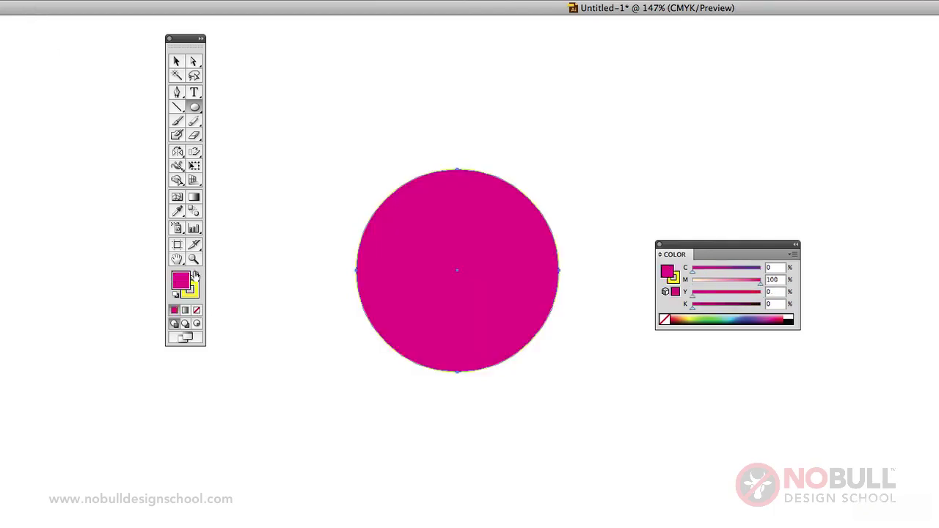
pyautogui.click(197, 275)
pyautogui.click(197, 275)
pyautogui.click(197, 276)
# - Remove the circle's magenta stroke, swap the yellow fill onto the stroke, and make the fill active
pyautogui.click(194, 292)
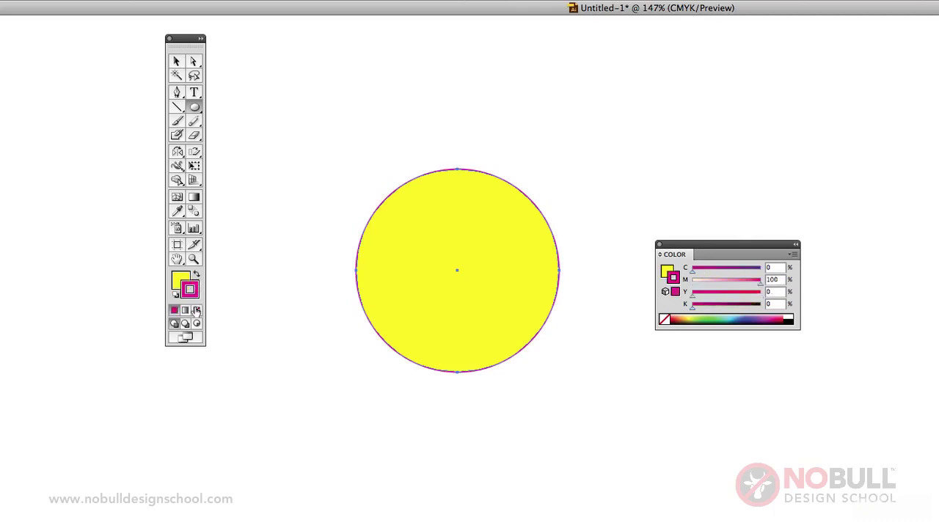
pyautogui.click(196, 310)
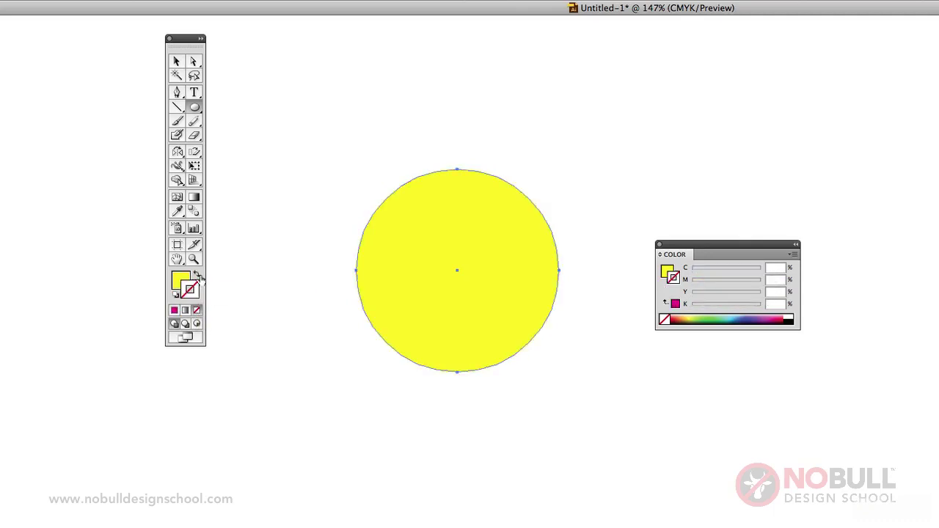
pyautogui.click(197, 275)
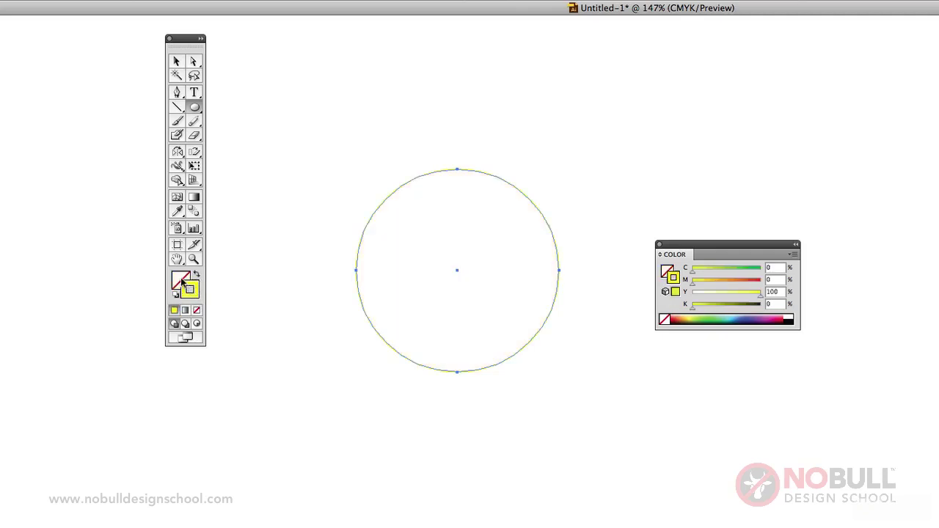
pyautogui.click(181, 281)
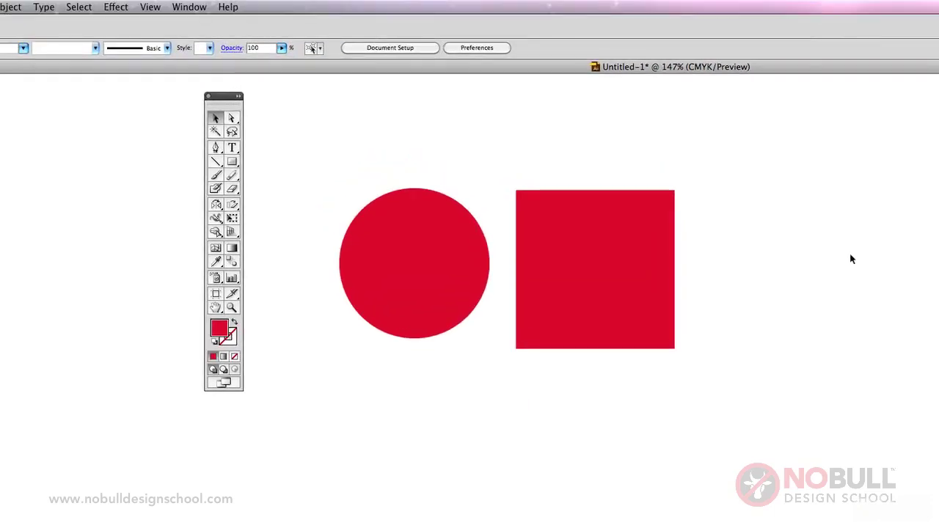
# - Show the Pathfinder panel and place it beside the red square
pyautogui.click(192, 7)
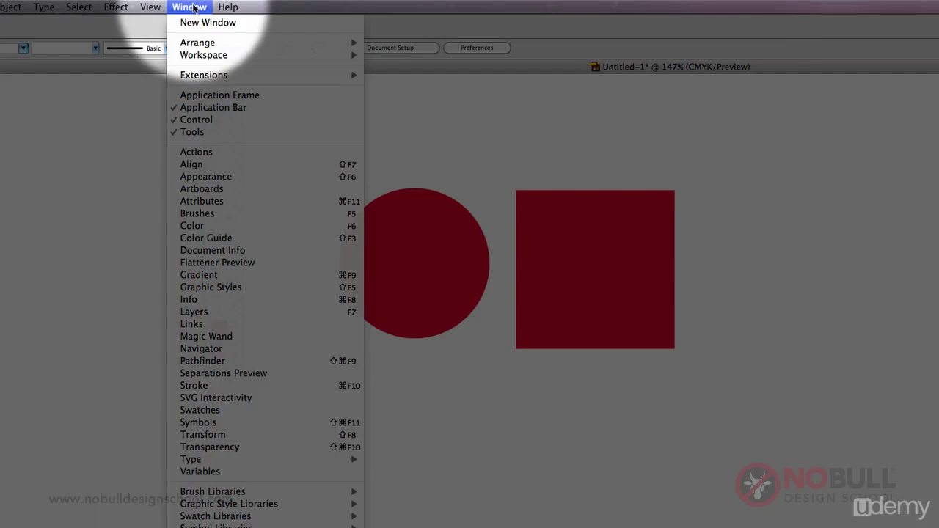
pyautogui.click(203, 361)
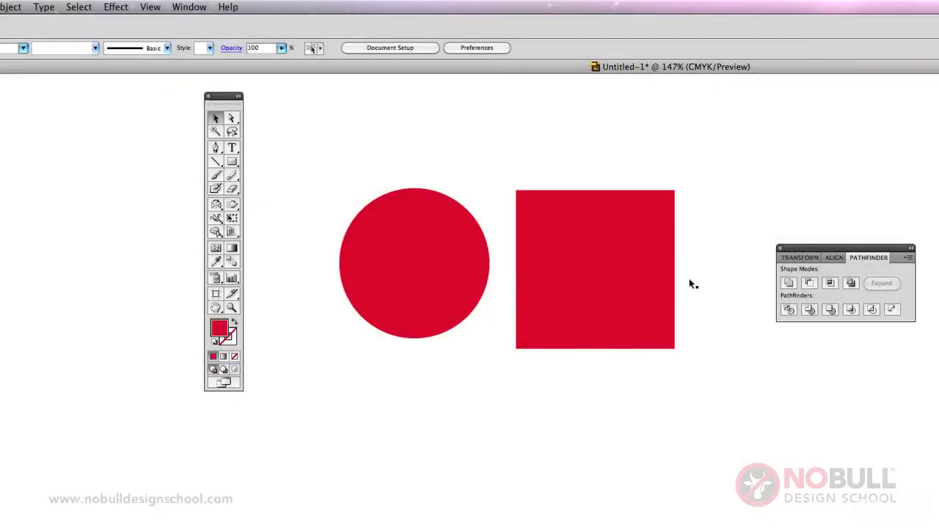
pyautogui.moveTo(812, 248); pyautogui.dragTo(764, 218)
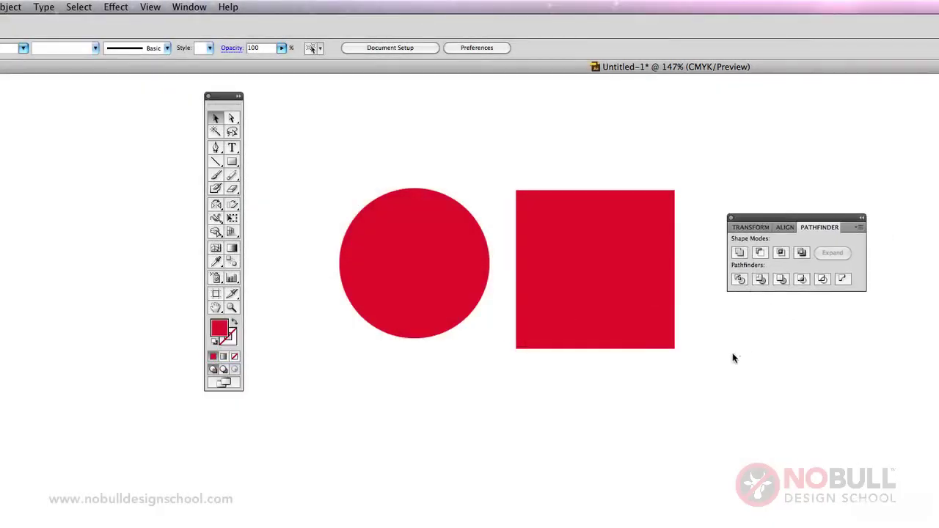
# - Move the red square so it overlaps the lower-right part of the circle
pyautogui.click(558, 293)
pyautogui.click(473, 286)
pyautogui.click(584, 436)
pyautogui.moveTo(580, 274); pyautogui.dragTo(505, 308)
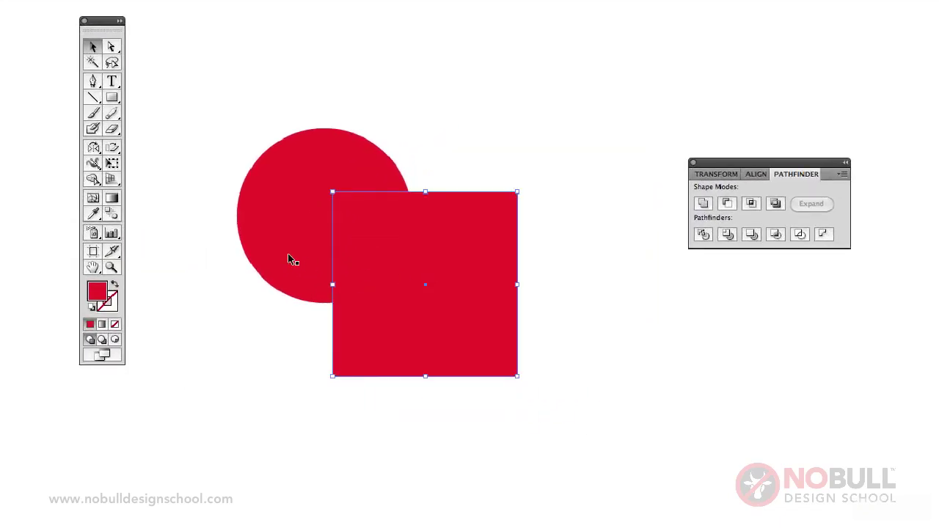
# - Split the overlapping circle and square with Pathfinder Divide and ungroup the resulting pieces
pyautogui.keyDown('shift'); pyautogui.click(292, 260); pyautogui.keyUp('shift')
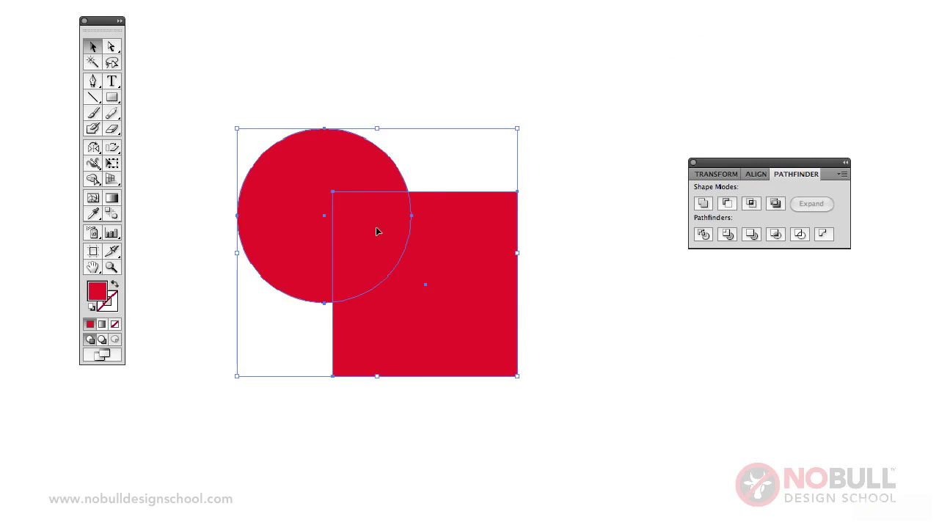
pyautogui.click(703, 235)
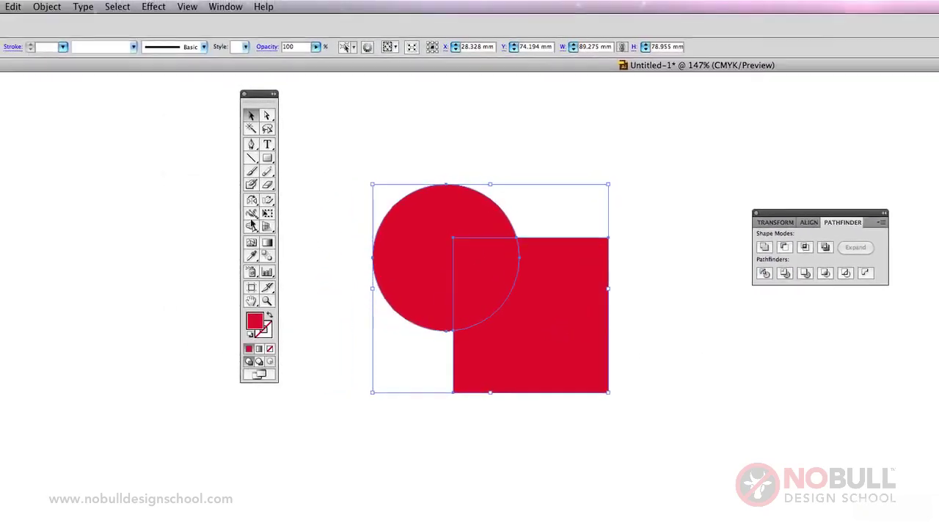
pyautogui.click(44, 6)
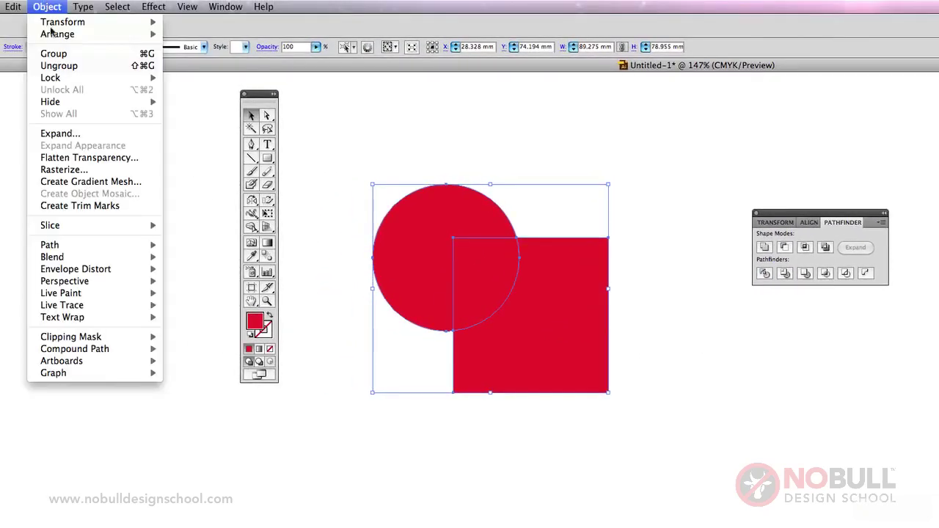
pyautogui.click(58, 65)
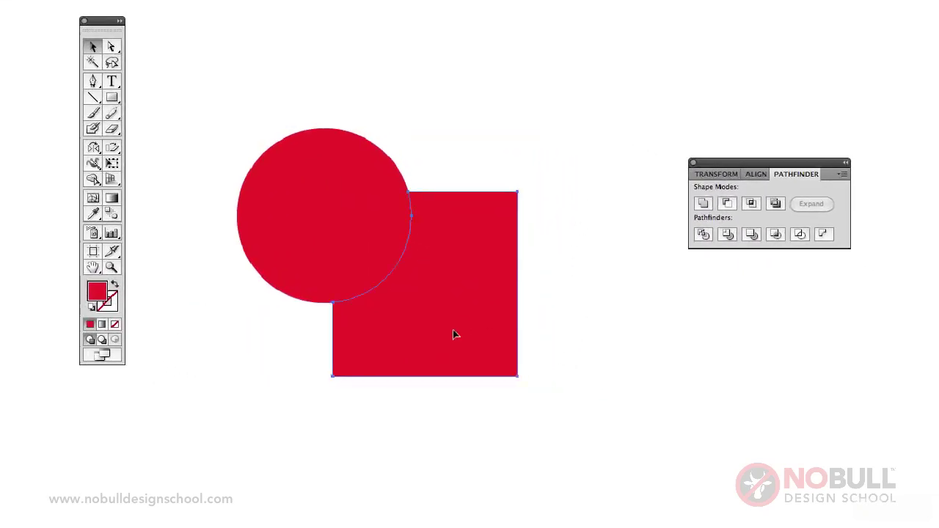
# - Pull the cut square, the overlap piece and the cut circle apart, then deselect them
pyautogui.moveTo(452, 334); pyautogui.dragTo(608, 426)
pyautogui.moveTo(403, 260); pyautogui.dragTo(493, 344)
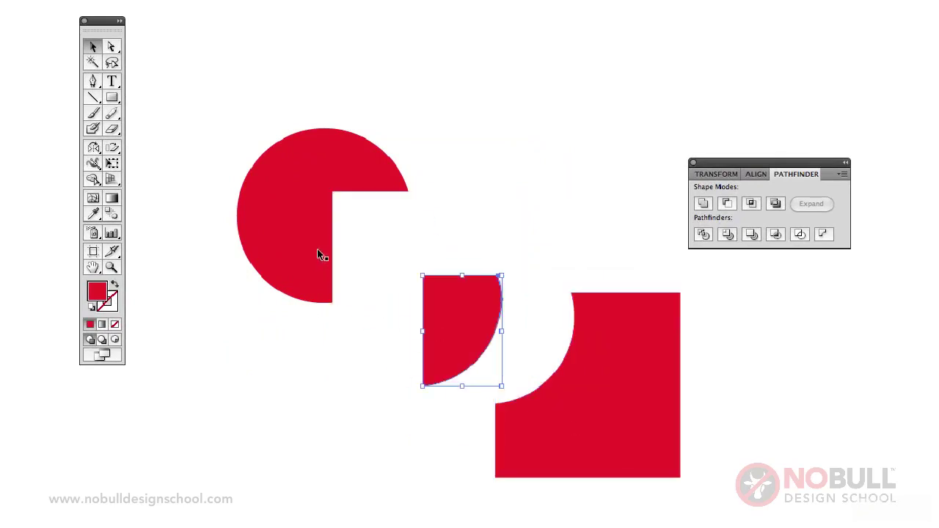
pyautogui.moveTo(320, 254); pyautogui.dragTo(278, 245)
pyautogui.click(545, 316)
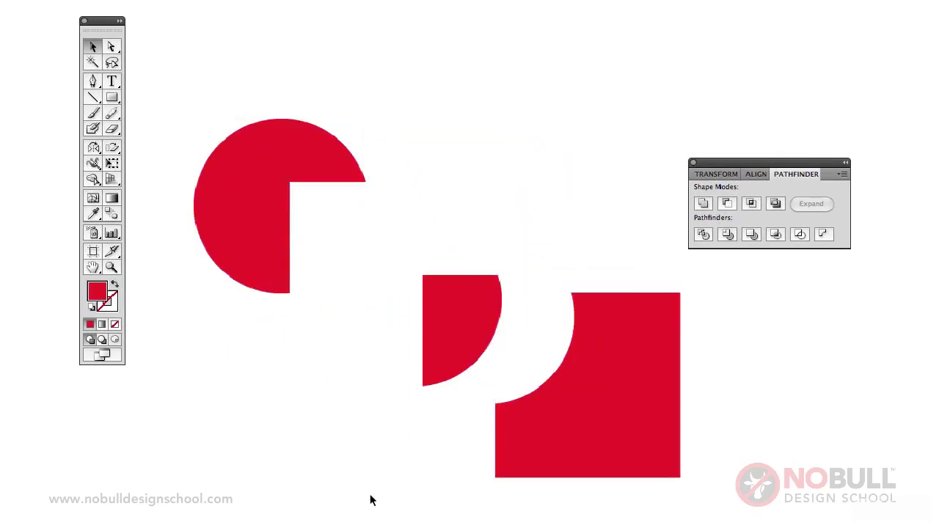
# - Undo the piece moves, the division and the square's overlap, and deselect both shapes
pyautogui.press('super+z')
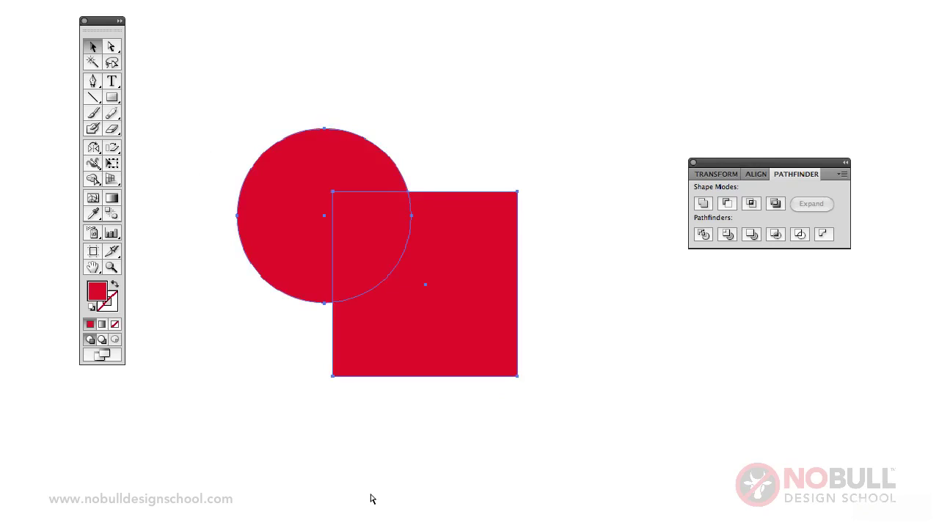
pyautogui.hotkey('ctrl', 'z')
pyautogui.click(635, 379)
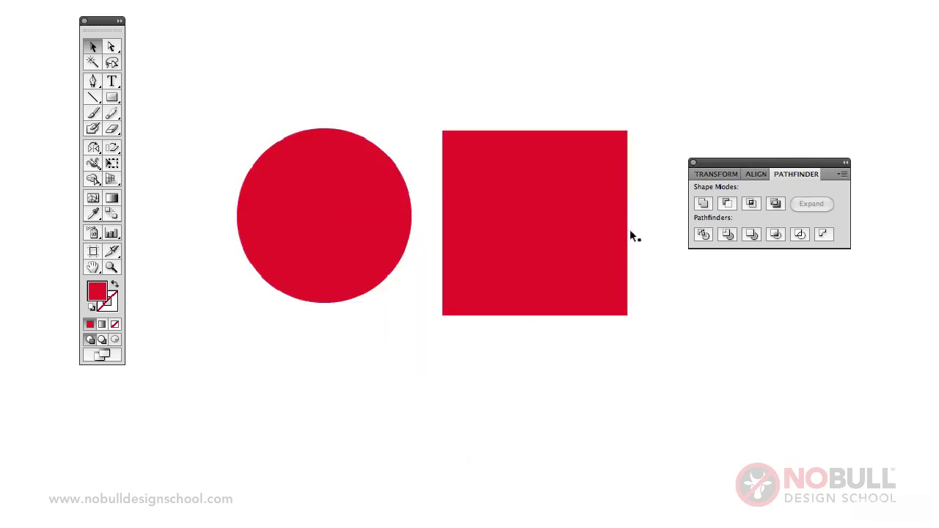
# - Move the red square over the lower-right quarter of the circle
pyautogui.moveTo(578, 225); pyautogui.dragTo(473, 306)
pyautogui.hotkey('ctrl', 'shift', 'a')
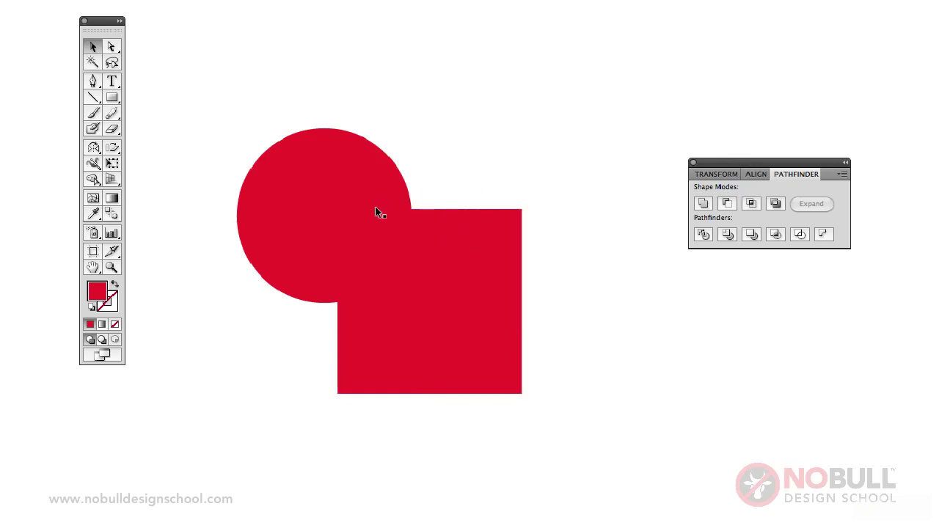
pyautogui.moveTo(376, 211); pyautogui.dragTo(377, 213)
# - Cut the square out of the circle with the Minus Front shape mode and deselect the result
pyautogui.click(391, 175)
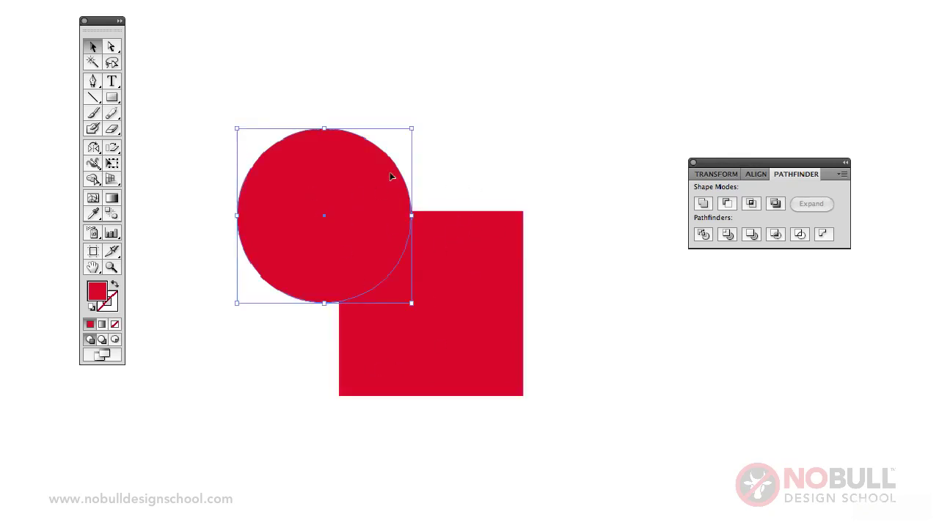
pyautogui.click(416, 254)
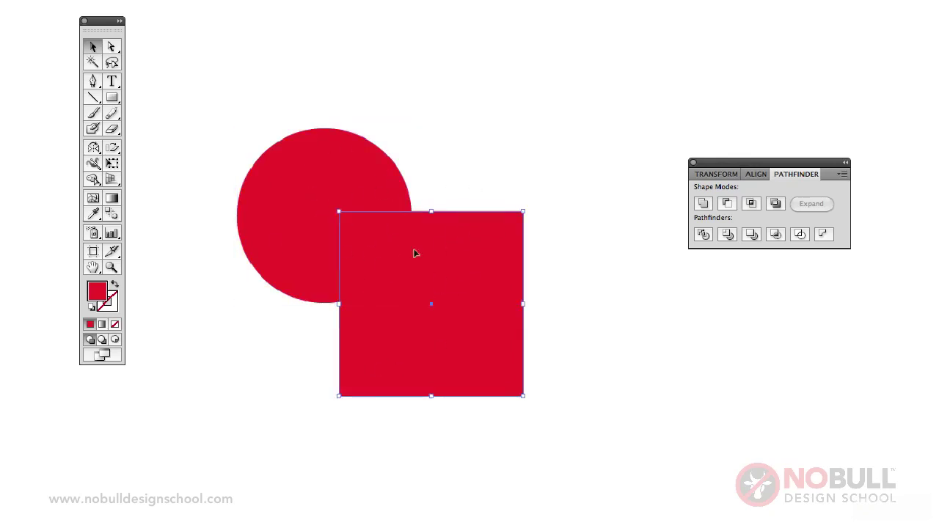
pyautogui.click(338, 183)
pyautogui.hotkey('ctrl', 'a')
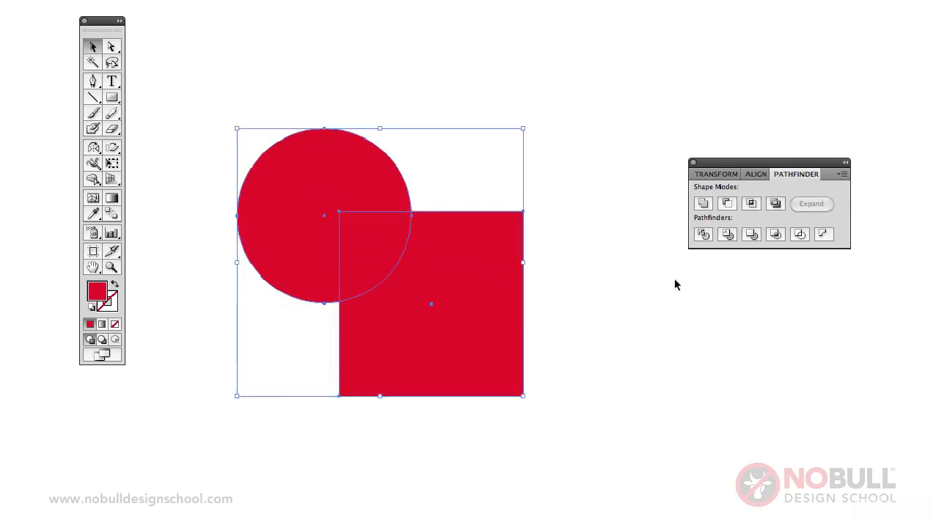
pyautogui.click(726, 205)
pyautogui.click(380, 285)
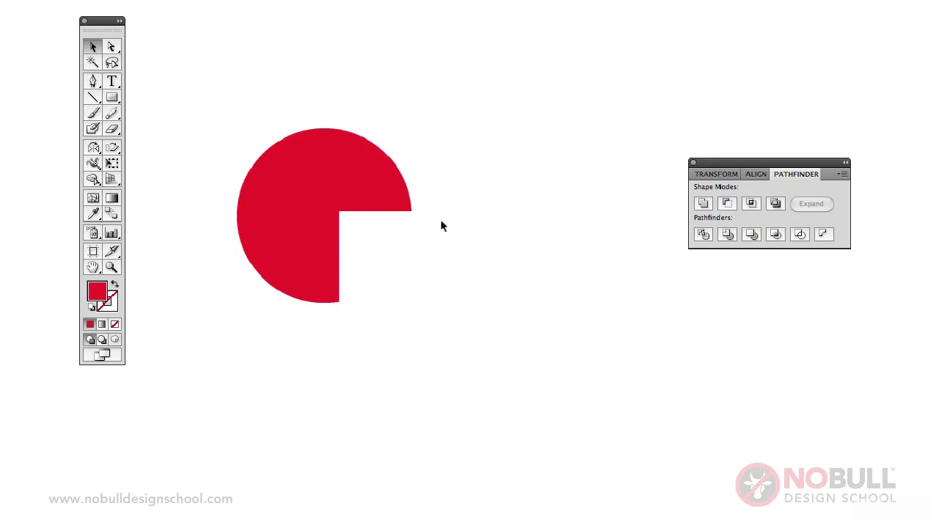
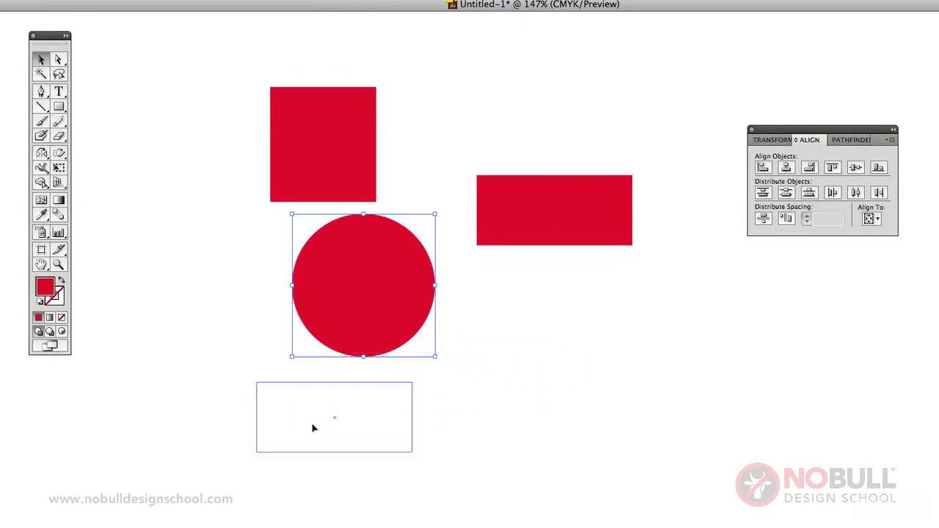
# - Align the left edges of the square, the circle and the rectangle below it, then align their right edges
pyautogui.click(487, 382)
pyautogui.click(321, 160)
pyautogui.keyDown('shift'); pyautogui.click(369, 275); pyautogui.keyUp('shift')
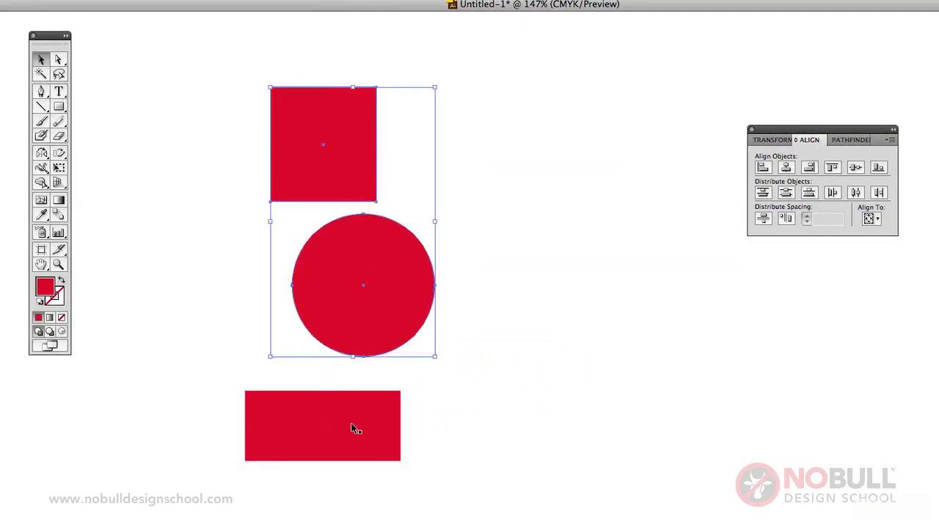
pyautogui.keyDown('shift'); pyautogui.click(351, 424); pyautogui.keyUp('shift')
pyautogui.click(761, 168)
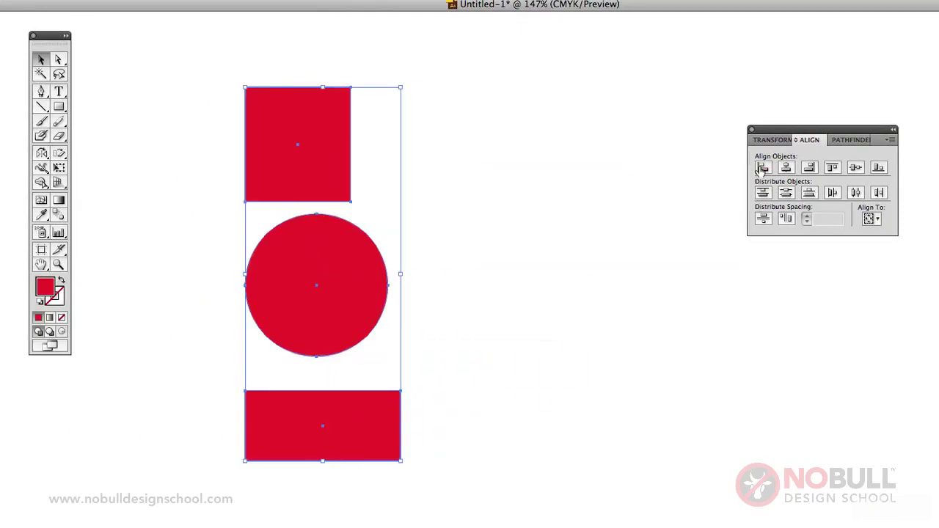
pyautogui.click(809, 169)
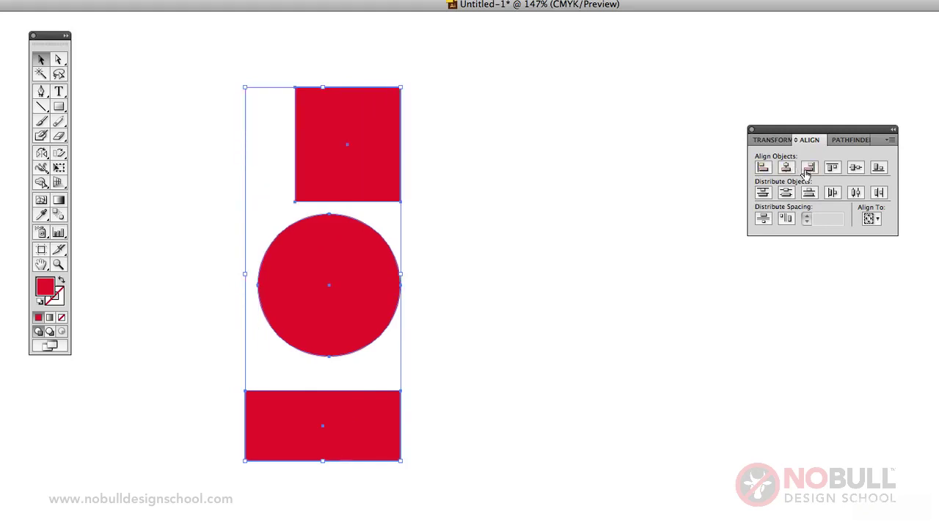
# - Align the red square, circle and rectangle by their horizontal centres, and delete all three shapes
pyautogui.click(786, 168)
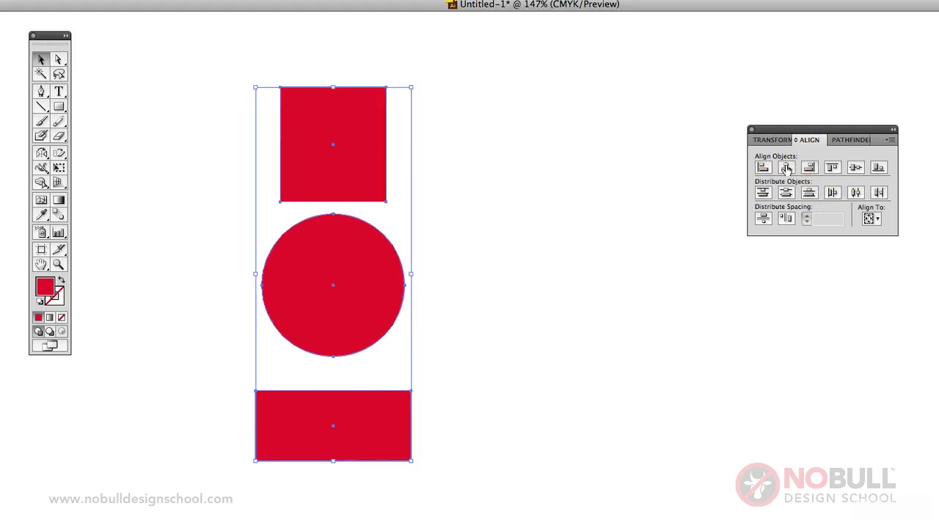
pyautogui.click(506, 236)
pyautogui.click(382, 442)
pyautogui.keyDown('shift'); pyautogui.click(354, 310); pyautogui.keyUp('shift')
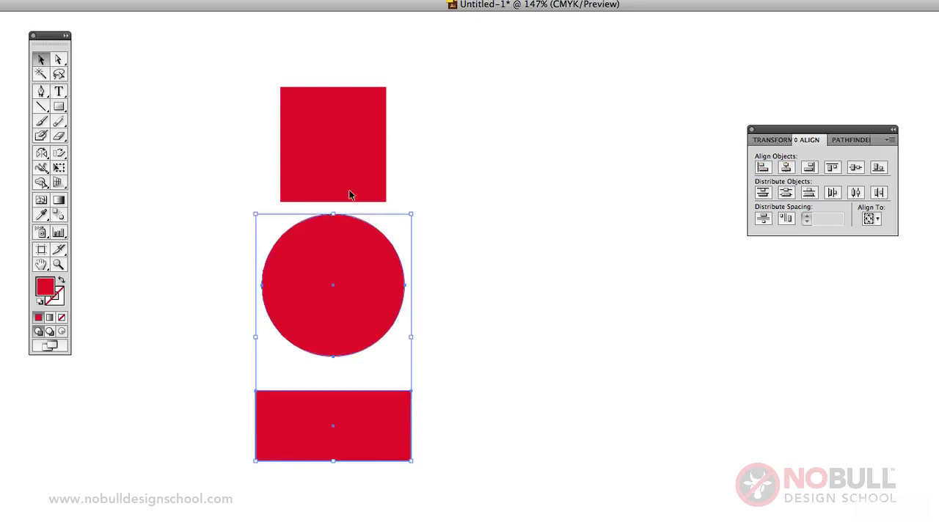
pyautogui.keyDown('shift'); pyautogui.click(346, 176); pyautogui.keyUp('shift')
pyautogui.press('Delete')
# - Draw a small red square and add two copies below it in an evenly spaced column
pyautogui.click(58, 107)
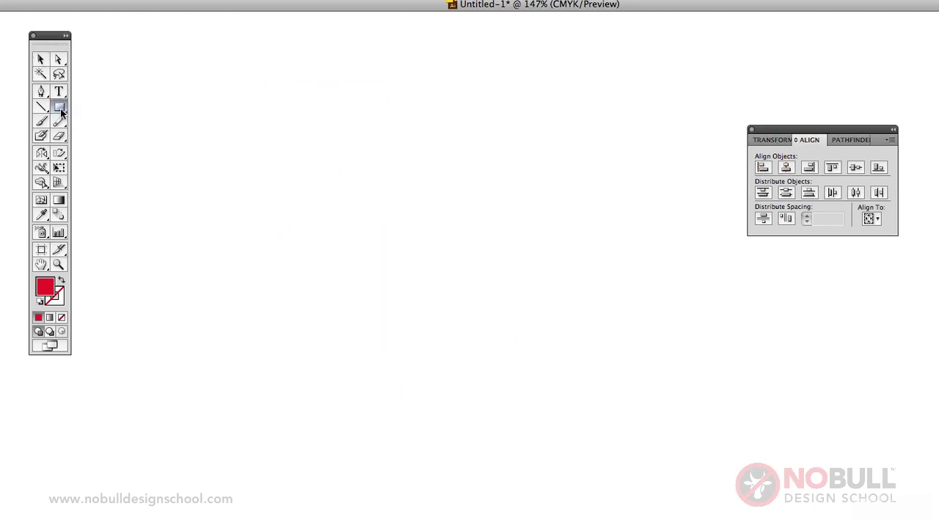
pyautogui.moveTo(270, 112); pyautogui.dragTo(311, 264)
pyautogui.press('v')
pyautogui.click(319, 170)
pyautogui.press('super+d')
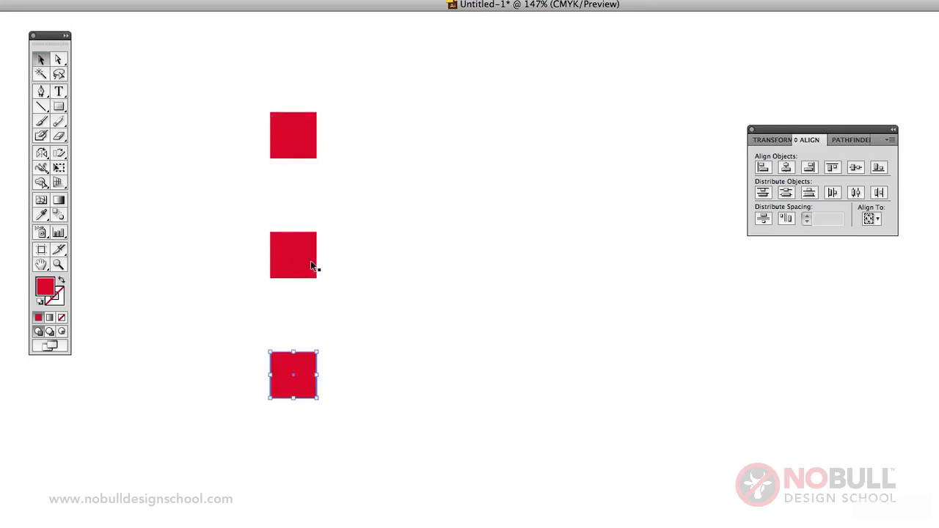
# - Move the third square closer to the second and place a fourth copy slightly out of line at the column's lower end
pyautogui.moveTo(298, 359); pyautogui.dragTo(294, 469)
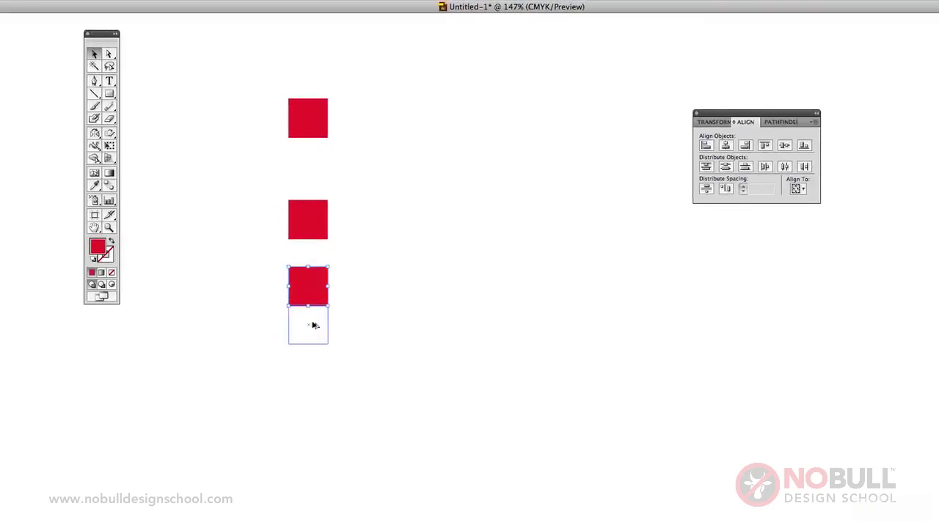
pyautogui.moveTo(309, 400); pyautogui.dragTo(312, 403)
pyautogui.click(379, 380)
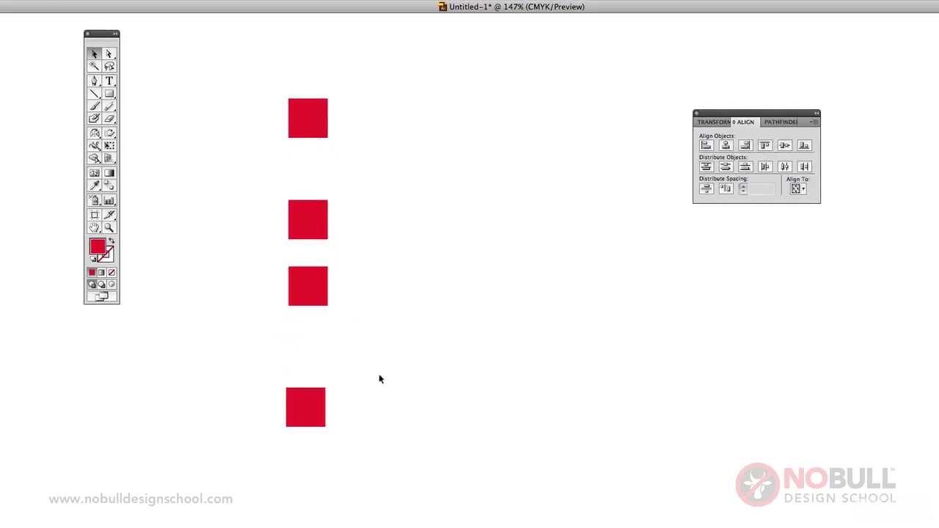
# - Align the four squares in the column by their horizontal centres and deselect them
pyautogui.moveTo(279, 81); pyautogui.dragTo(371, 483)
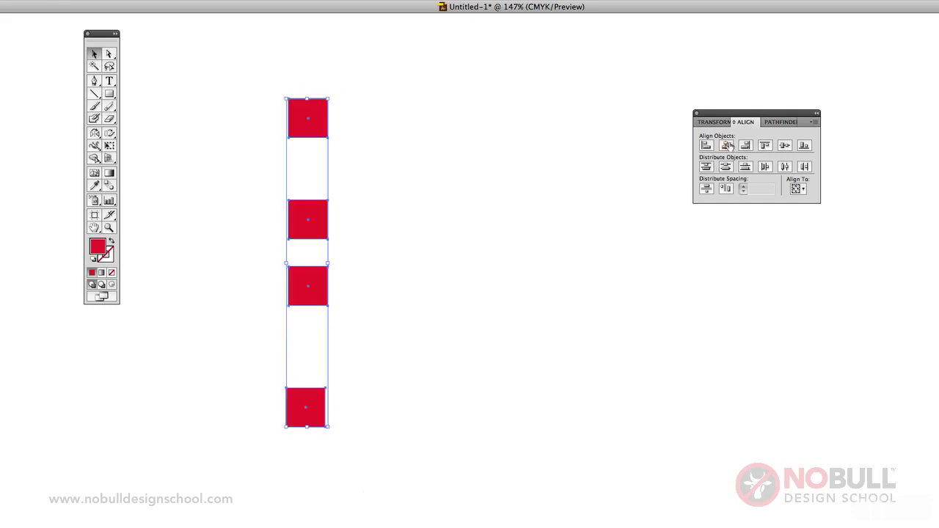
pyautogui.click(727, 146)
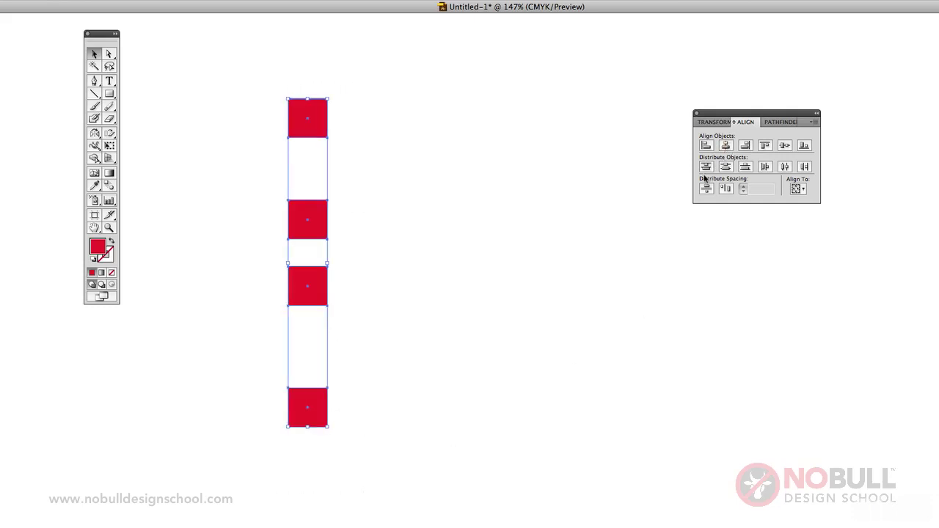
pyautogui.click(318, 156)
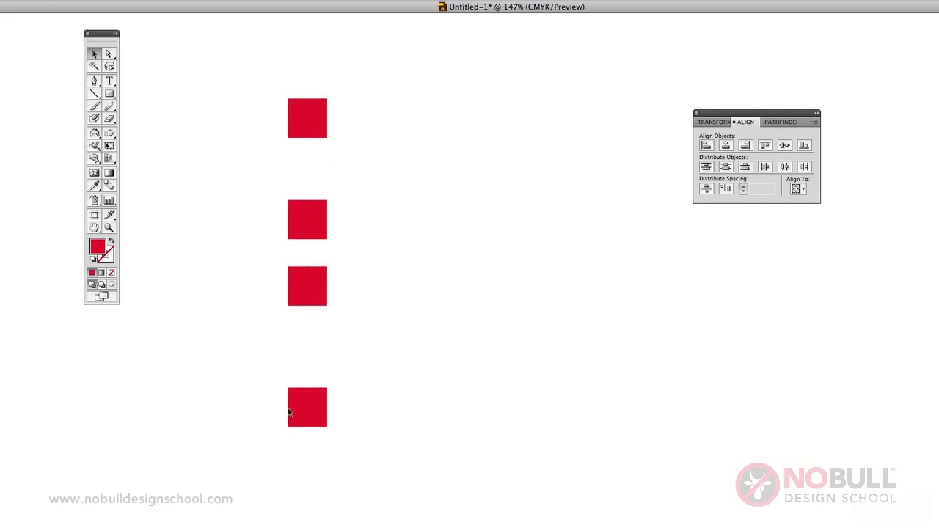
# - Distribute the four squares evenly by their vertical centres and deselect them
pyautogui.moveTo(251, 73); pyautogui.dragTo(314, 246)
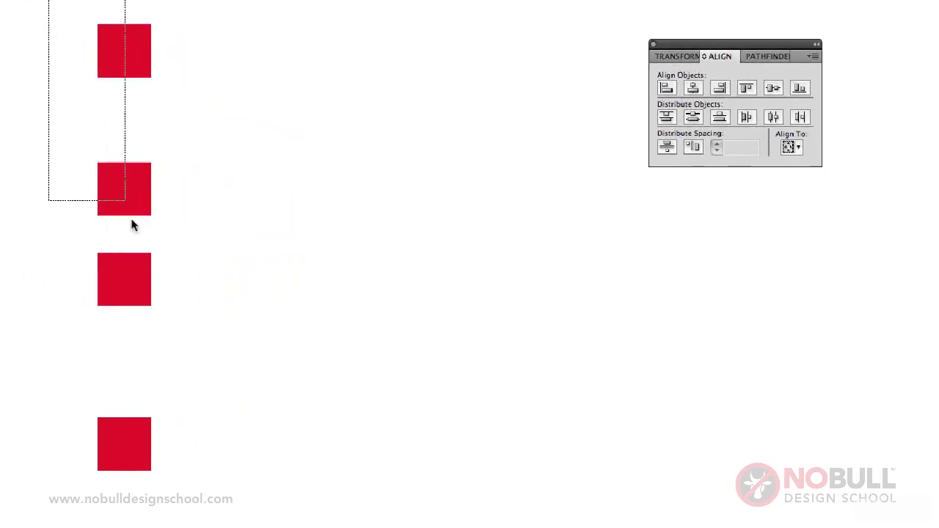
pyautogui.moveTo(132, 225); pyautogui.dragTo(197, 493)
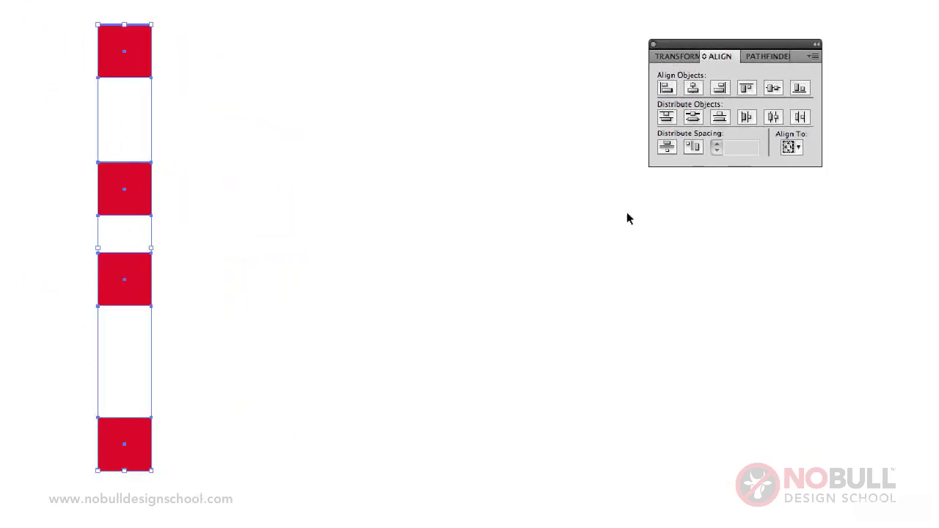
pyautogui.click(693, 119)
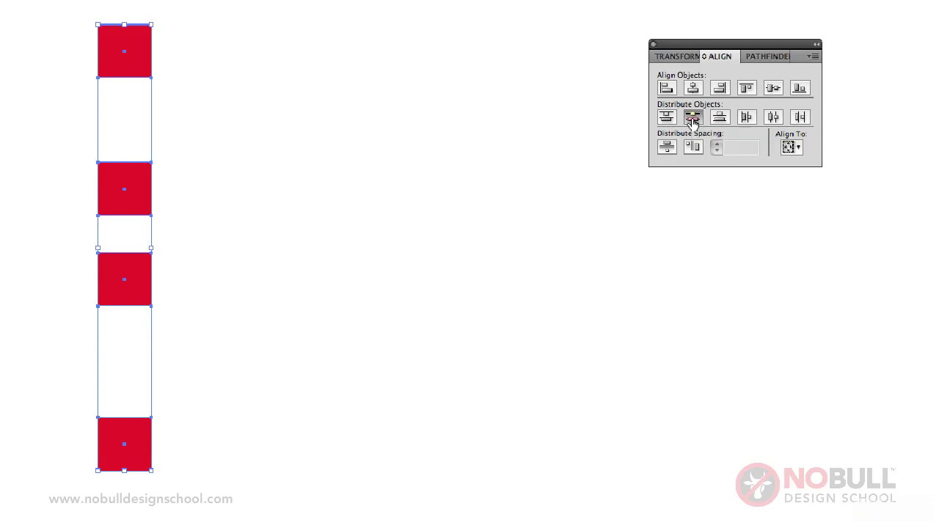
pyautogui.click(495, 132)
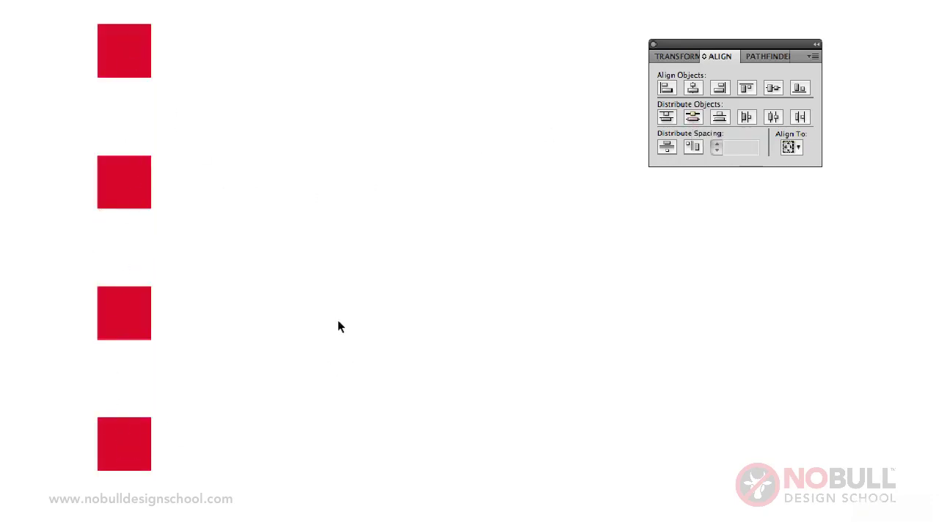
# - Rearrange the four squares into a rough horizontal row with uneven heights and gaps
pyautogui.moveTo(126, 193); pyautogui.dragTo(294, 114)
pyautogui.moveTo(127, 56); pyautogui.dragTo(69, 175)
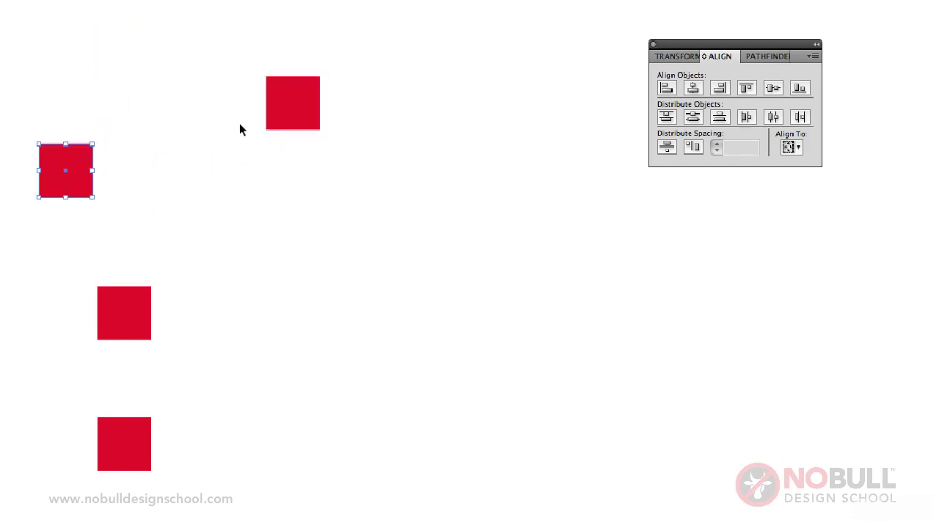
pyautogui.moveTo(280, 112); pyautogui.dragTo(182, 166)
pyautogui.moveTo(150, 295); pyautogui.dragTo(316, 188)
pyautogui.moveTo(130, 435); pyautogui.dragTo(464, 142)
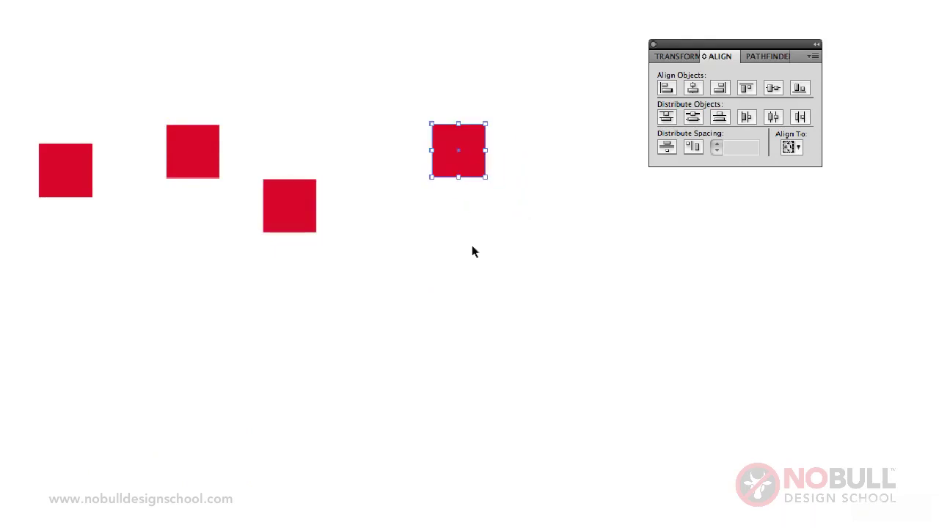
# - Align the four squares in the row by their vertical centres and deselect them
pyautogui.click(472, 245)
pyautogui.moveTo(3, 21); pyautogui.dragTo(498, 272)
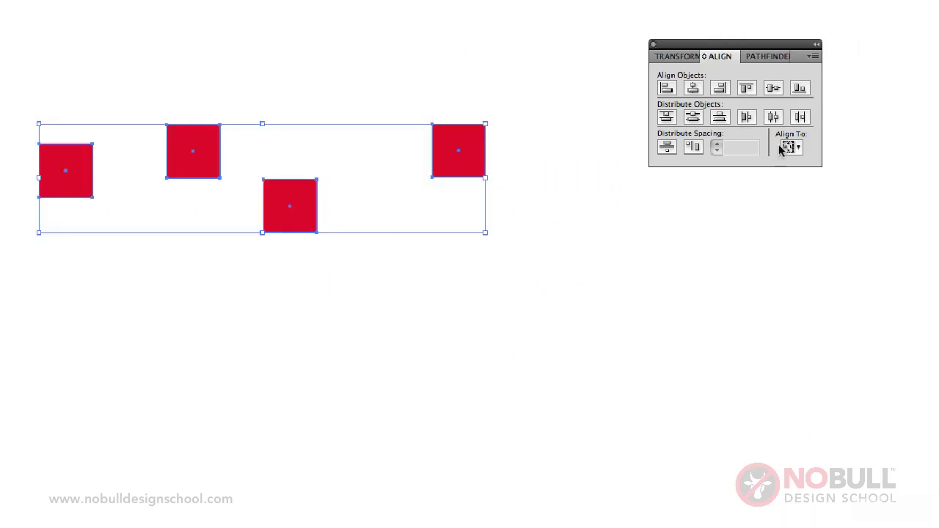
pyautogui.click(773, 89)
pyautogui.click(658, 214)
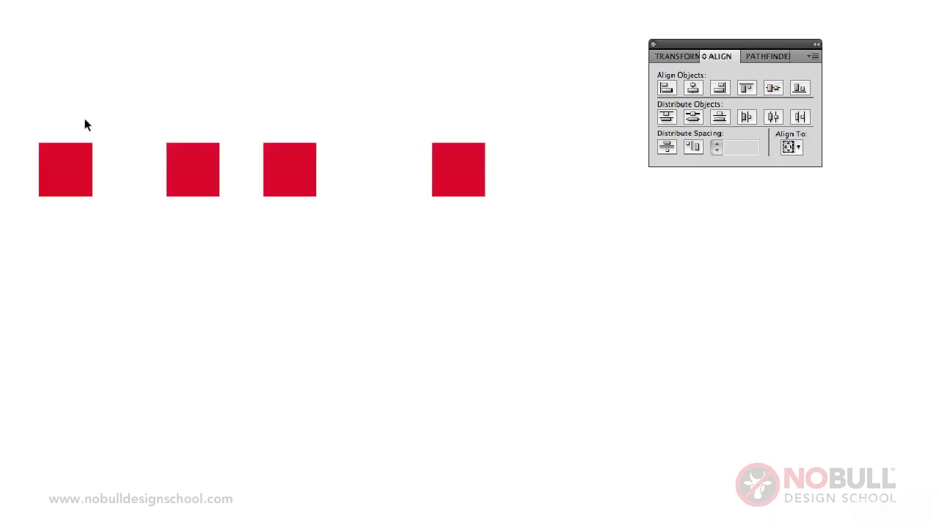
# - Distribute the four squares in the row evenly by their horizontal centres and deselect them
pyautogui.moveTo(33, 108); pyautogui.dragTo(492, 253)
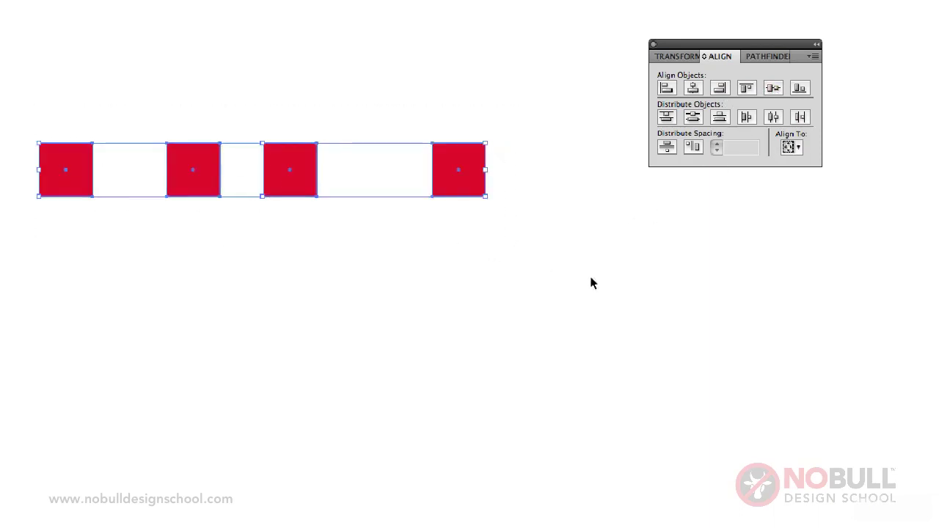
pyautogui.click(773, 118)
pyautogui.click(773, 118)
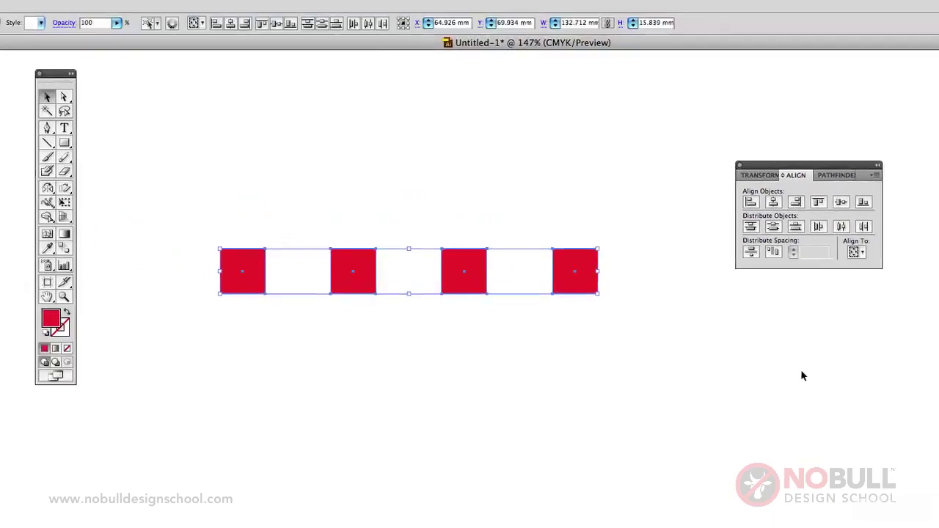
pyautogui.click(801, 371)
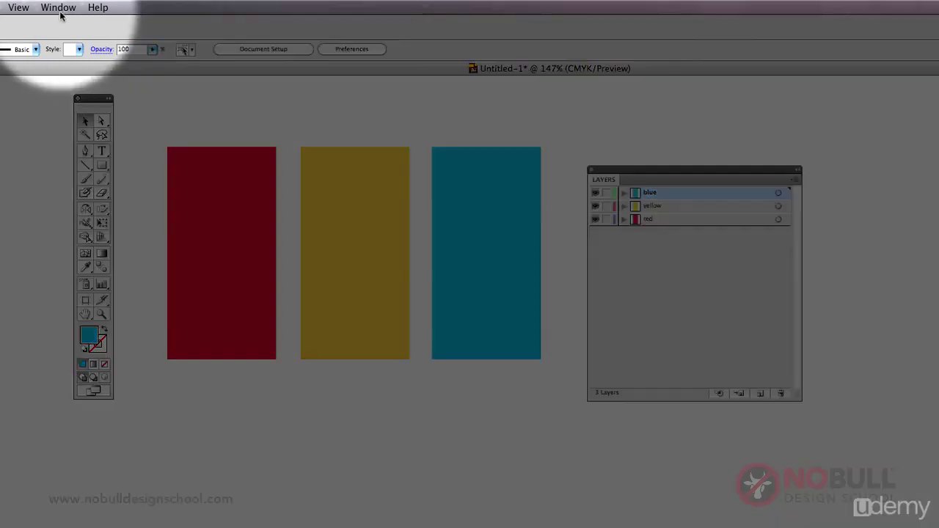
pyautogui.click(58, 8)
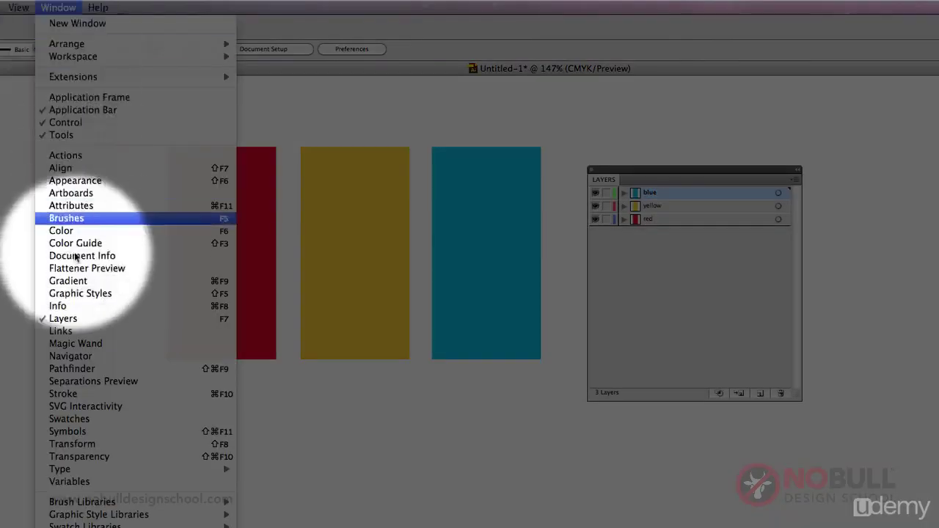
pyautogui.press('Escape')
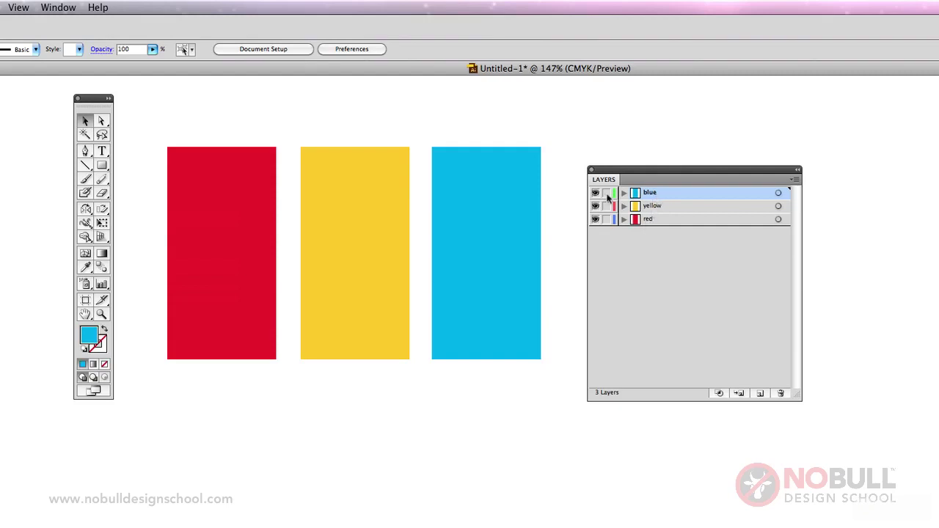
# - Move the blue rectangle so it overlaps the lower parts of the red and yellow rectangles, and deselect it
pyautogui.click(505, 253)
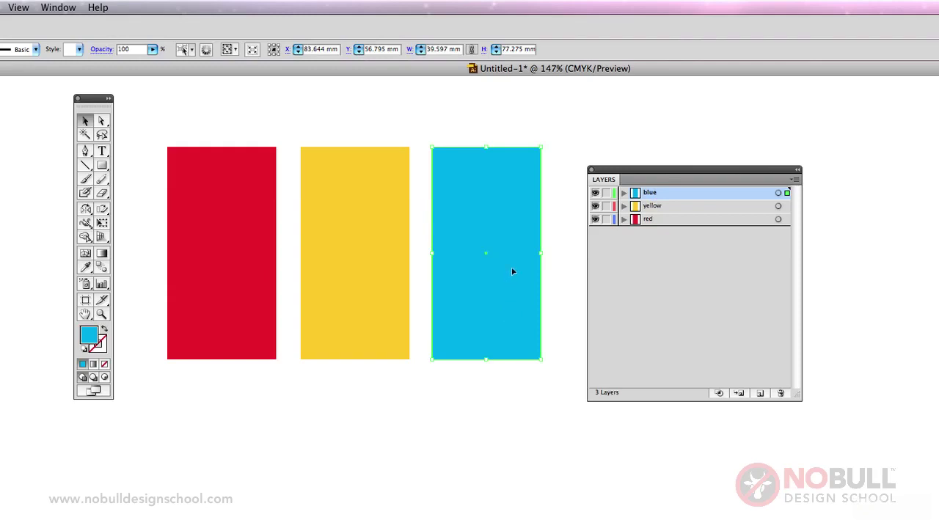
pyautogui.moveTo(513, 272); pyautogui.dragTo(330, 346)
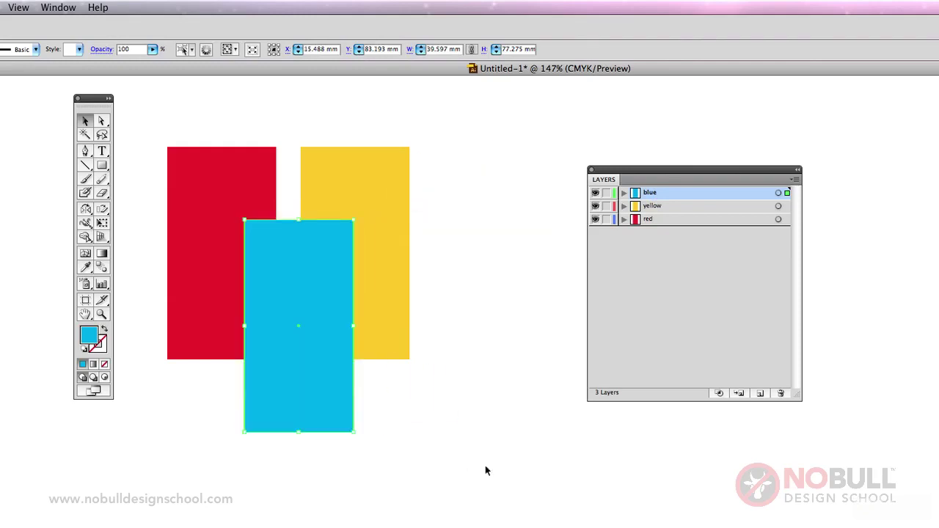
pyautogui.click(490, 297)
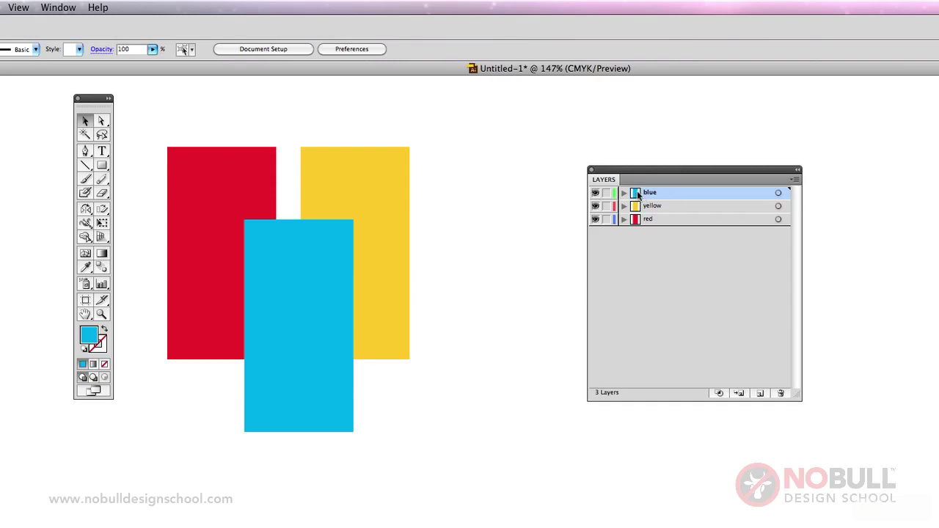
# - Move the blue layer below the red layer, lock the yellow layer and make it the active layer
pyautogui.moveTo(638, 195); pyautogui.dragTo(639, 227)
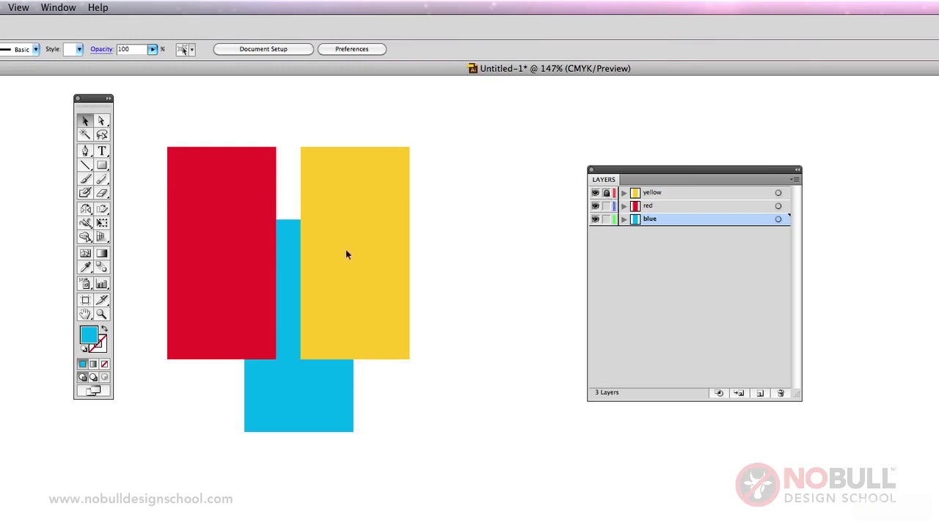
pyautogui.click(661, 193)
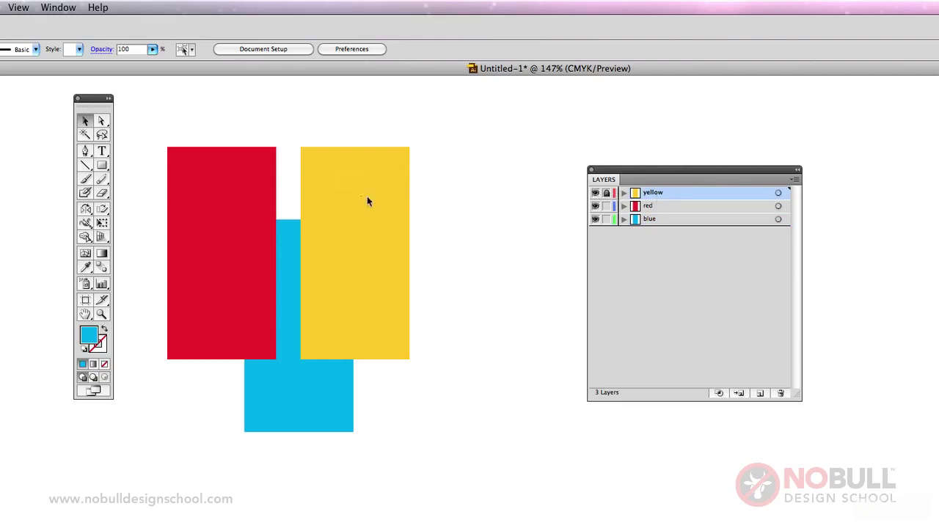
# - Shift the red rectangle downward and reposition the blue rectangle slightly lower behind the red and locked yellow rectangles
pyautogui.click(348, 225)
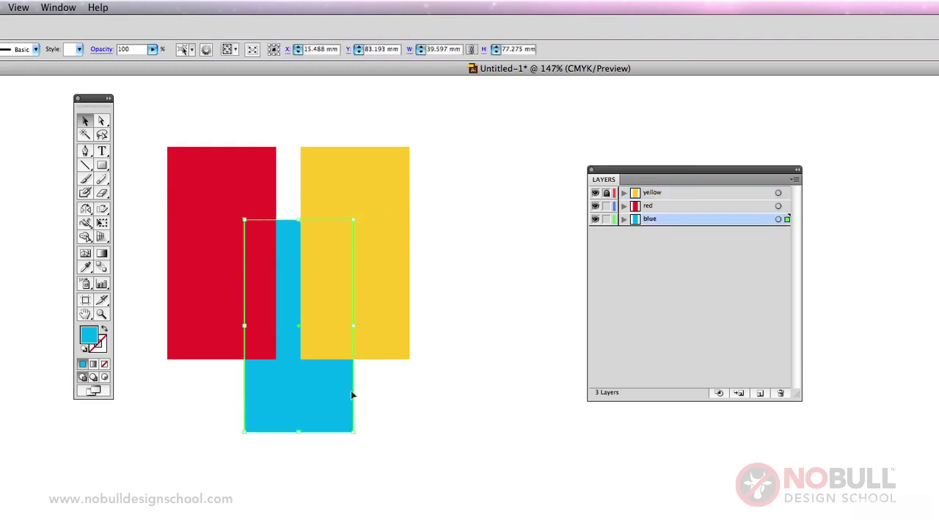
pyautogui.moveTo(351, 390); pyautogui.dragTo(387, 411)
pyautogui.click(490, 403)
pyautogui.moveTo(232, 280); pyautogui.dragTo(235, 334)
pyautogui.click(408, 411)
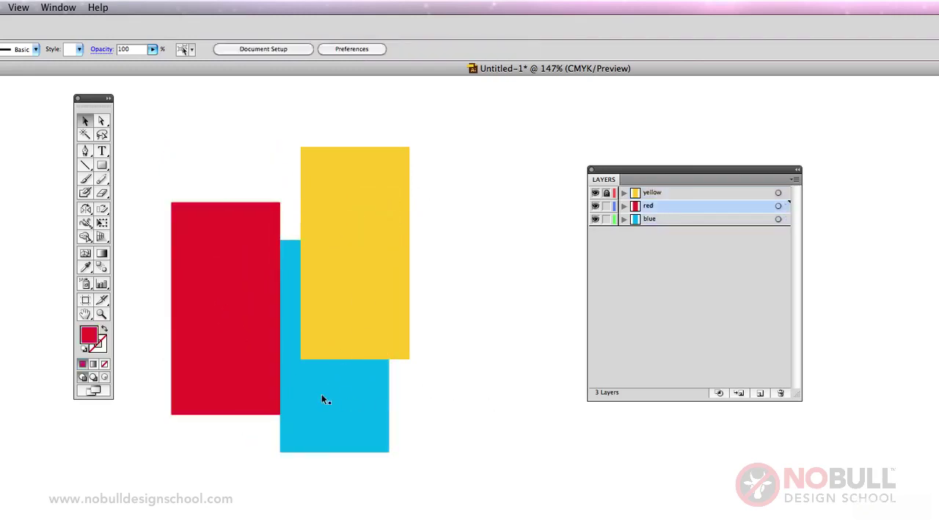
pyautogui.moveTo(323, 399); pyautogui.dragTo(278, 396)
pyautogui.click(336, 181)
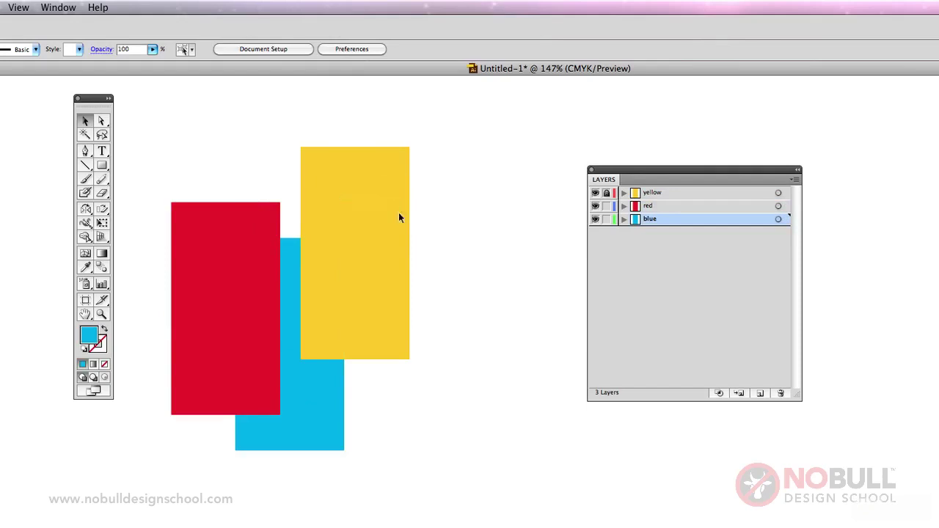
# - Hide and show the red layer several times, leaving it visible
pyautogui.click(596, 206)
pyautogui.click(596, 206)
pyautogui.click(596, 206)
pyautogui.click(596, 207)
pyautogui.click(596, 206)
pyautogui.click(596, 206)
# - Create a new layer named green above the yellow layer
pyautogui.click(694, 192)
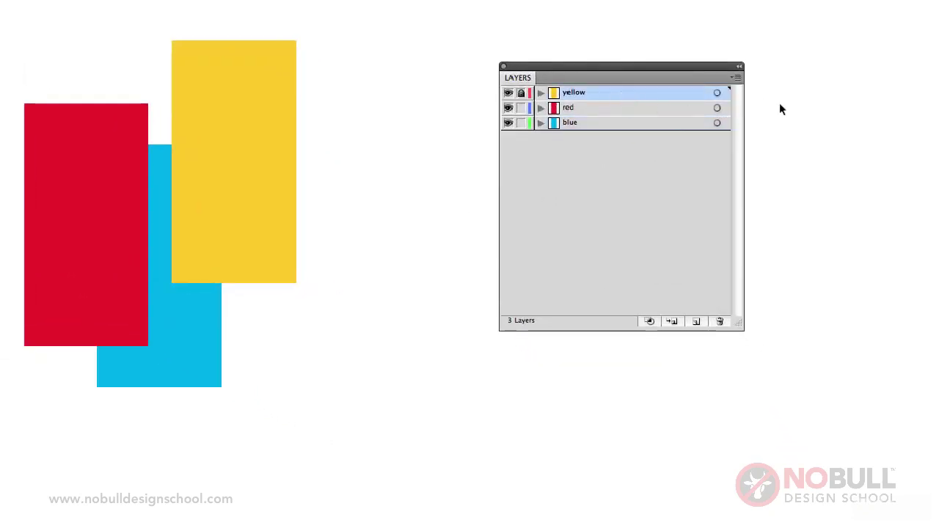
pyautogui.click(734, 78)
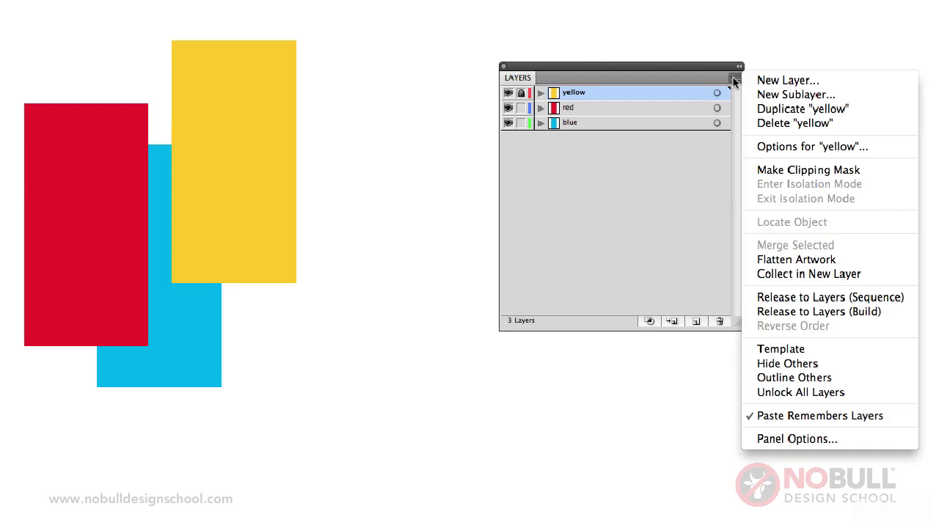
pyautogui.click(788, 80)
pyautogui.write('gre')
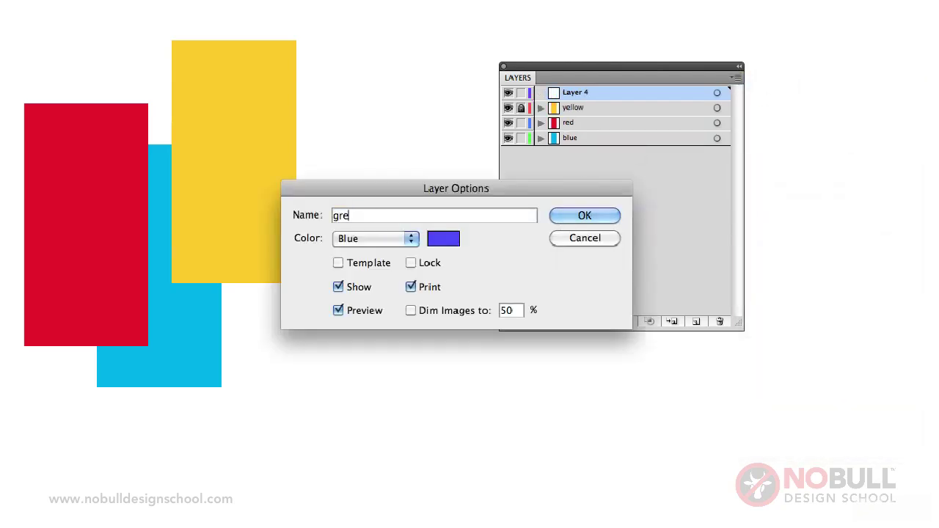
pyautogui.write('en')
pyautogui.click(581, 216)
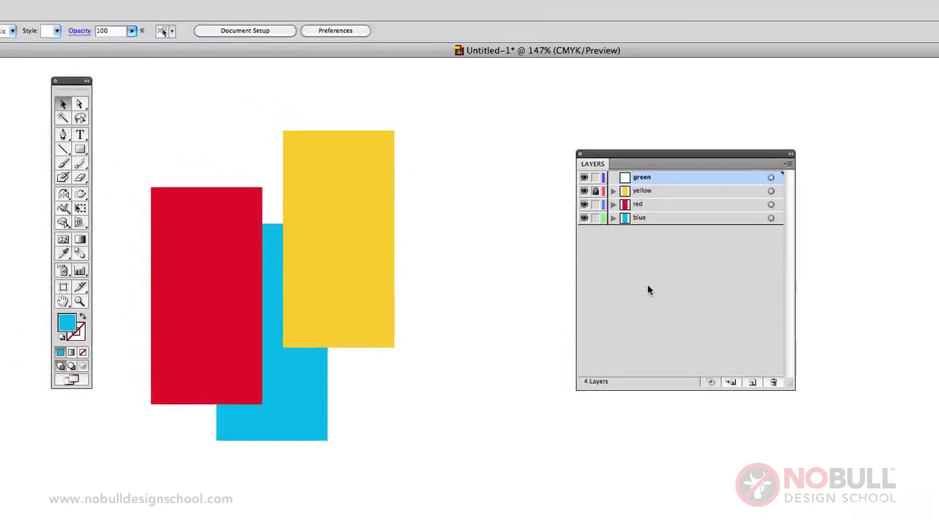
# - Draw a rectangle about 64 mm by 24 mm overlapping the yellow one on the green layer and fill it with 100% cyan and 100% yellow
pyautogui.moveTo(365, 193); pyautogui.dragTo(543, 260)
pyautogui.doubleClick(91, 329)
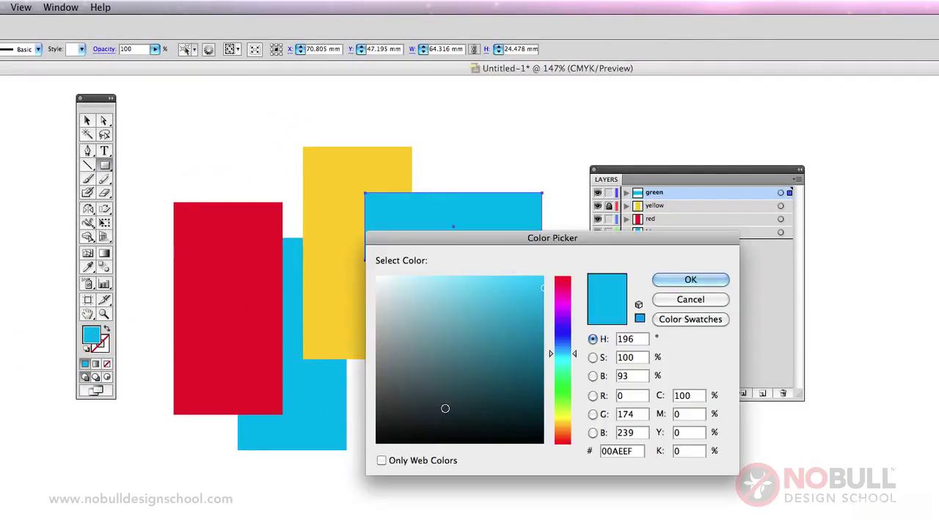
pyautogui.doubleClick(678, 432)
pyautogui.write('100')
pyautogui.click(690, 282)
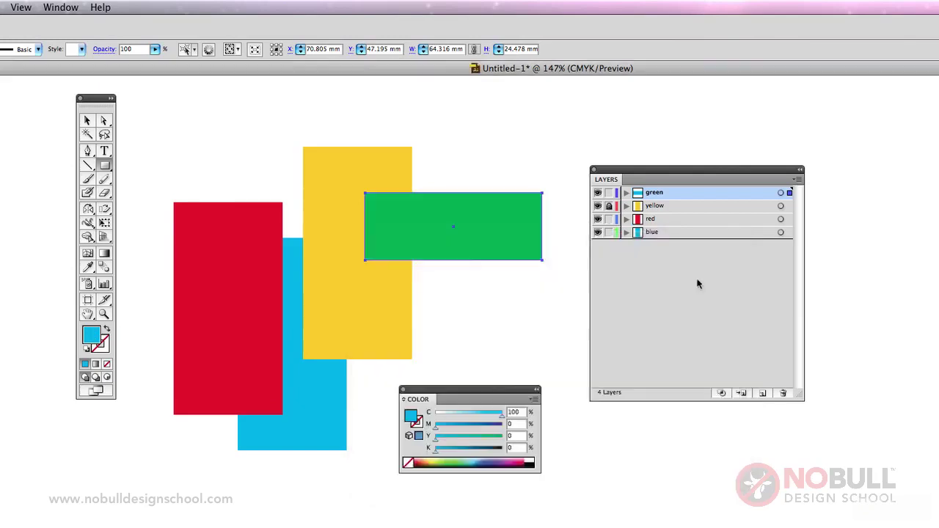
pyautogui.moveTo(495, 384); pyautogui.dragTo(507, 413)
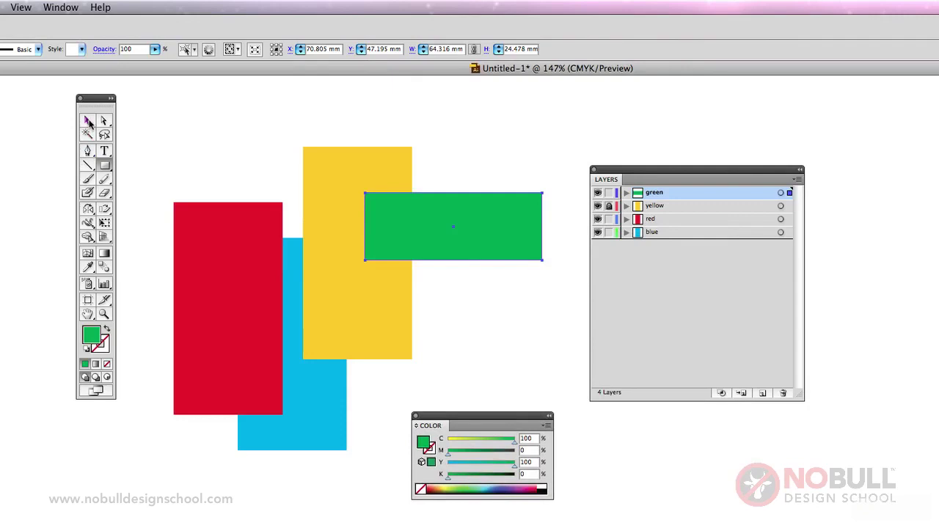
pyautogui.click(87, 121)
pyautogui.click(184, 122)
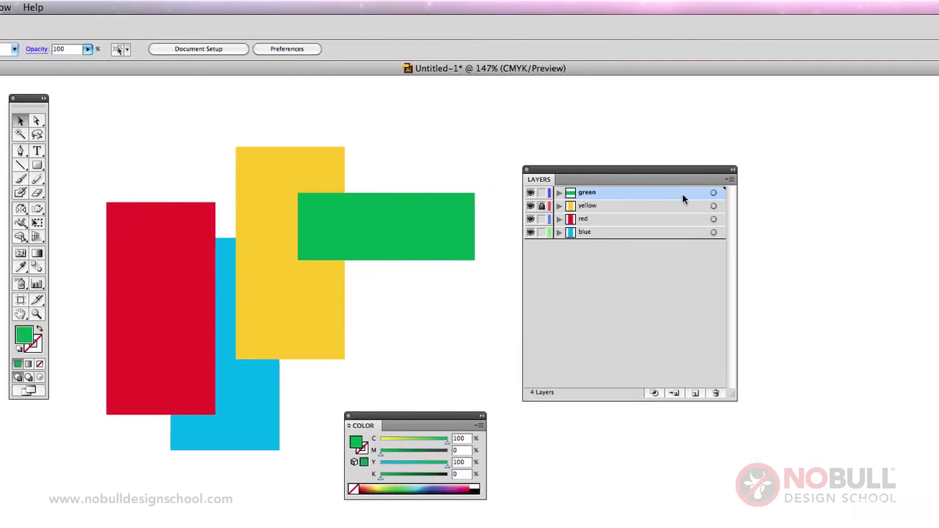
# - Delete the green layer together with its artwork
pyautogui.click(728, 178)
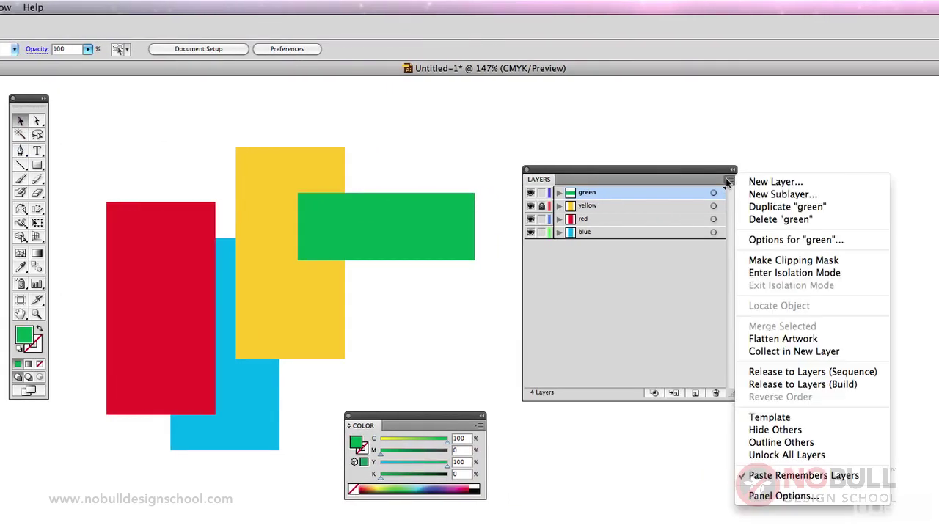
pyautogui.click(774, 219)
pyautogui.click(606, 259)
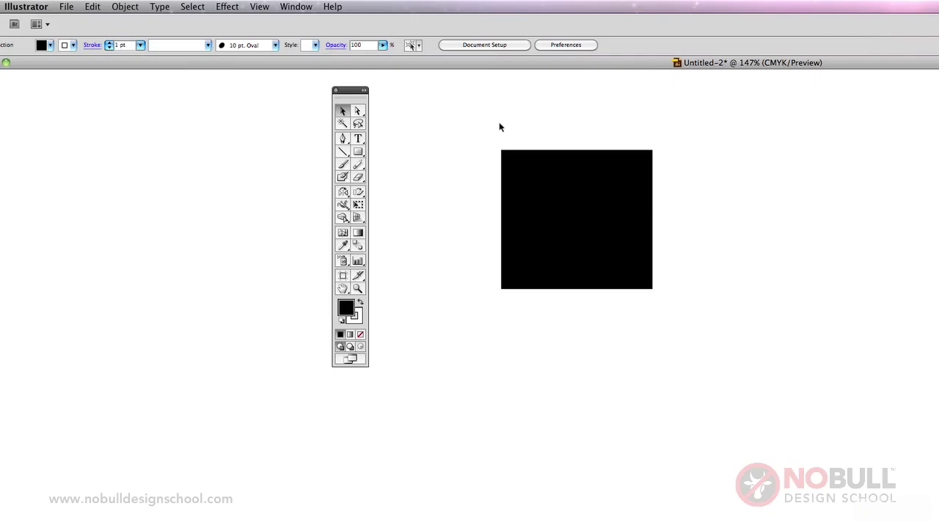
# - Save the black square document under the name square in Adobe Illustrator (ai) format in the logo trace folder
pyautogui.click(66, 6)
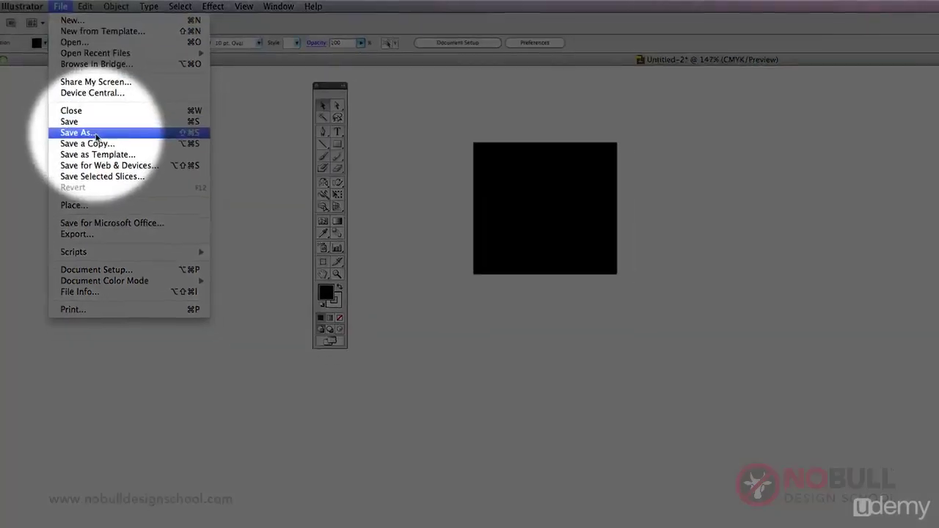
pyautogui.click(88, 133)
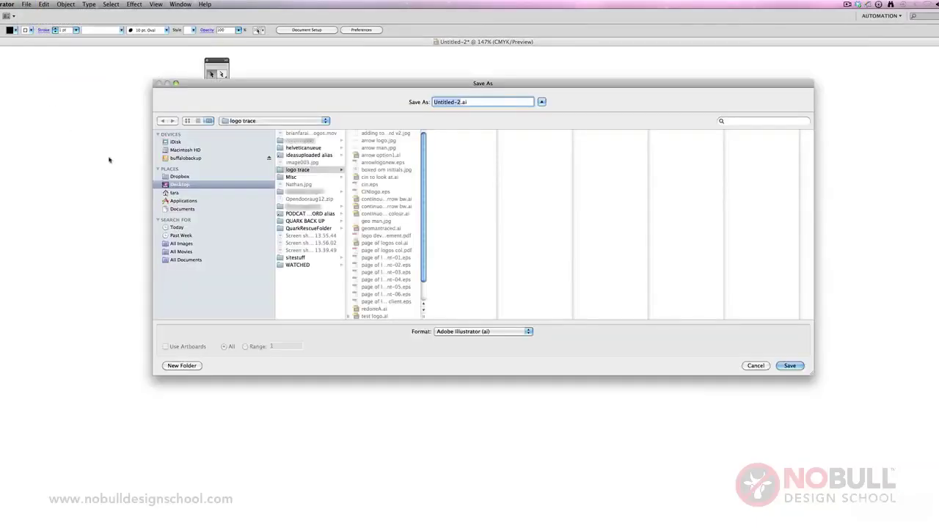
pyautogui.click(453, 332)
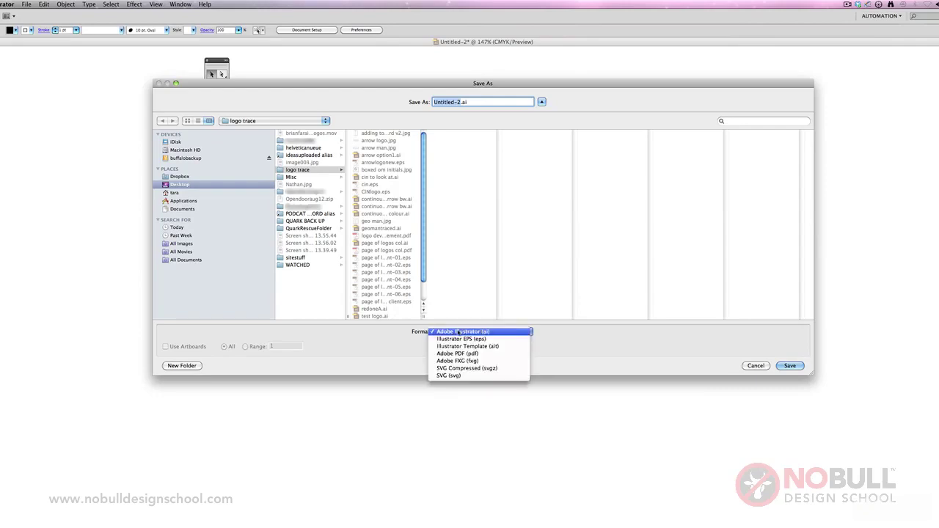
pyautogui.click(459, 332)
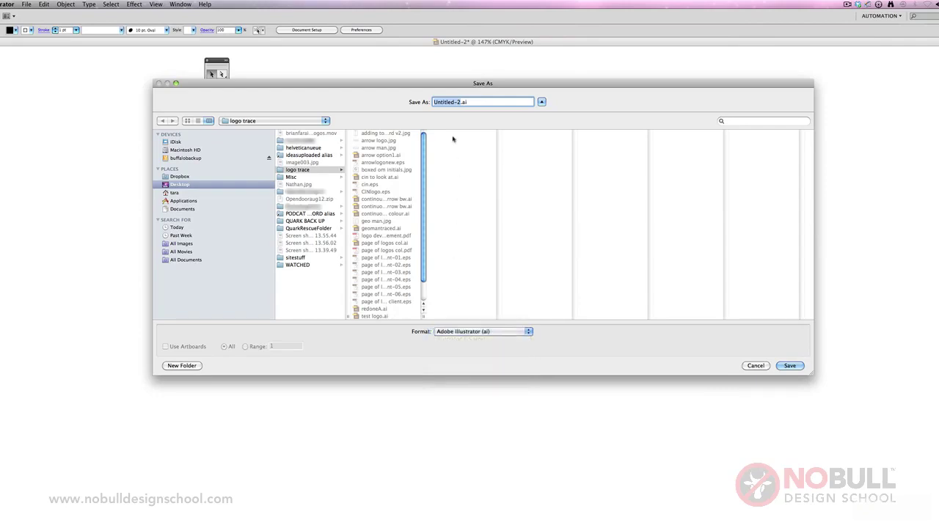
pyautogui.write('suqre')
pyautogui.press('BackSpace')
pyautogui.press('BackSpace')
pyautogui.press('BackSpace')
pyautogui.press('BackSpace')
pyautogui.write('quare')
pyautogui.click(793, 366)
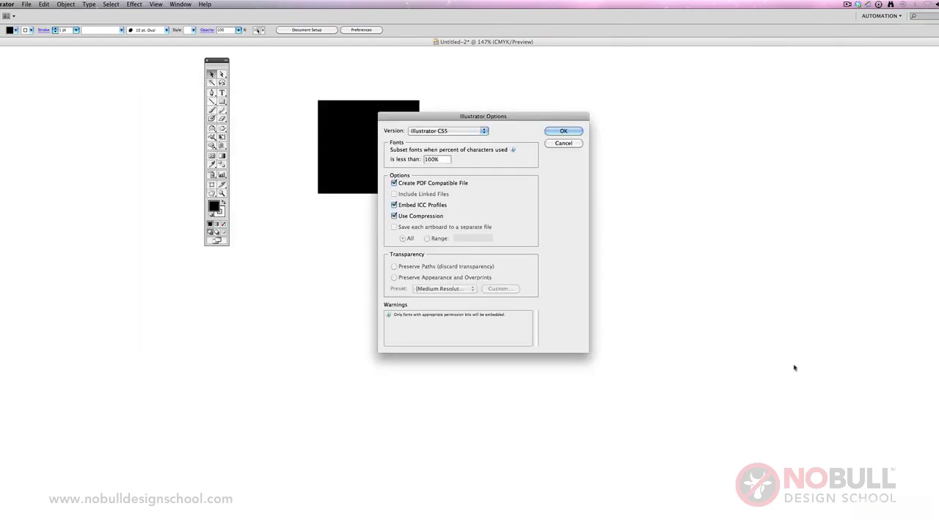
# - Choose Illustrator CS5 as the file version and accept the Illustrator save options
pyautogui.click(439, 131)
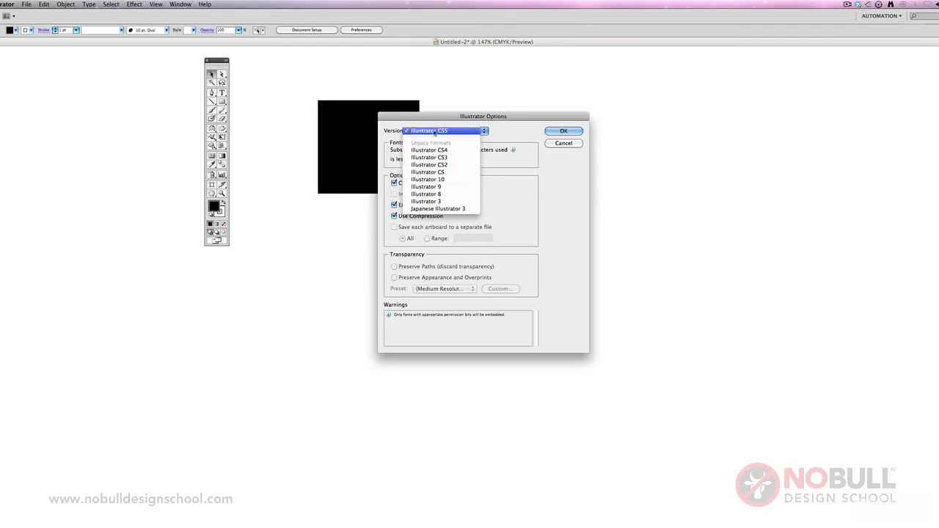
pyautogui.click(435, 131)
pyautogui.click(562, 132)
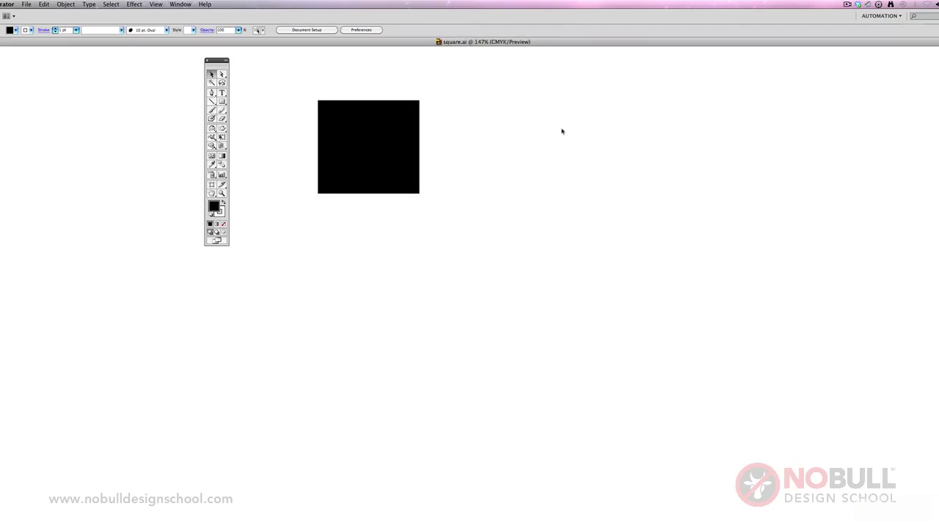
# - Save the document as square.eps in Illustrator EPS format, accepting the Illustrator CS5 EPS version and transparent TIFF (8-bit Color) preview
pyautogui.click(25, 4)
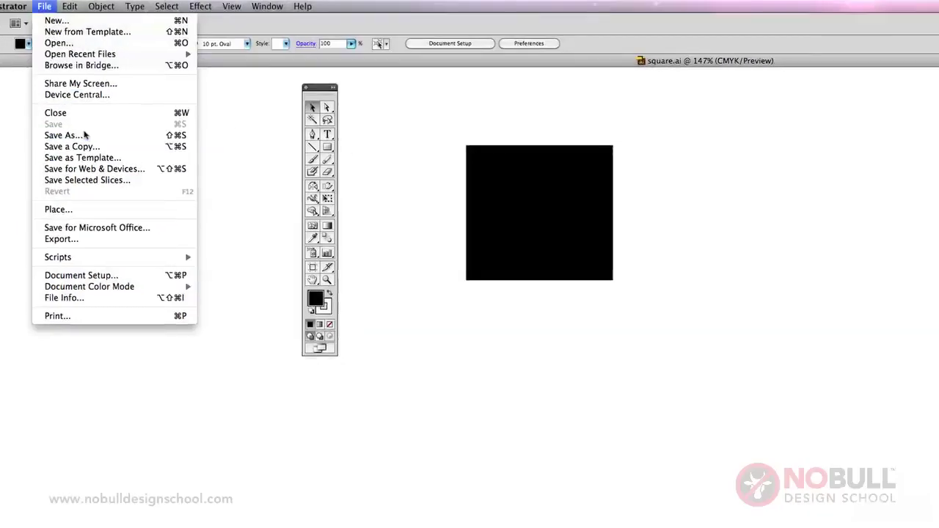
pyautogui.click(95, 139)
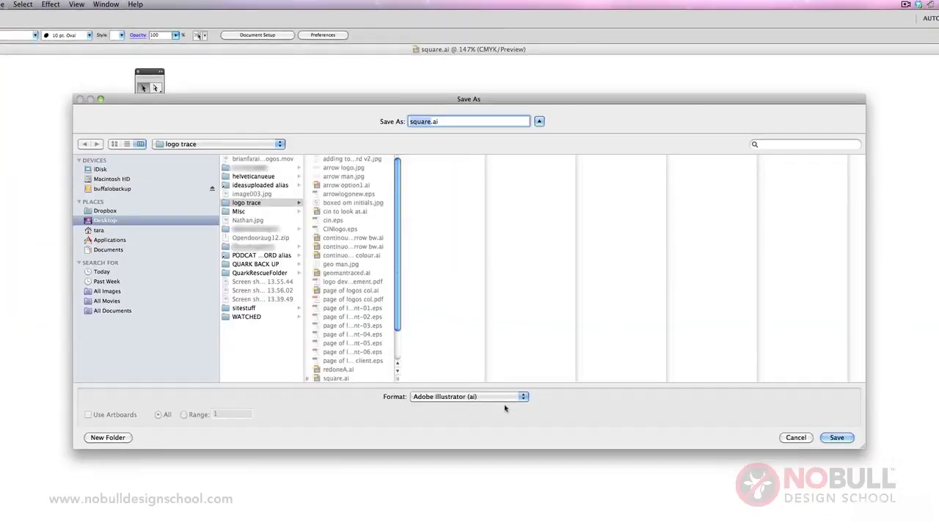
pyautogui.click(486, 399)
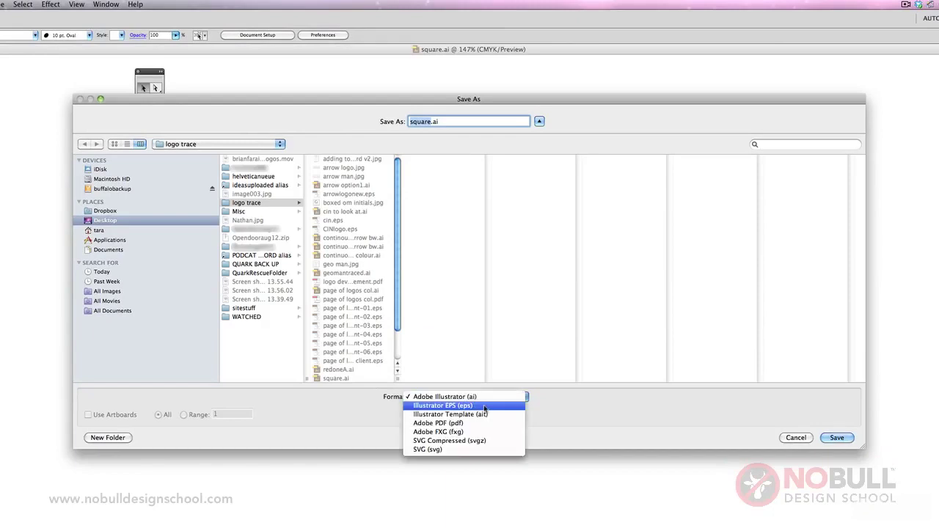
pyautogui.click(486, 407)
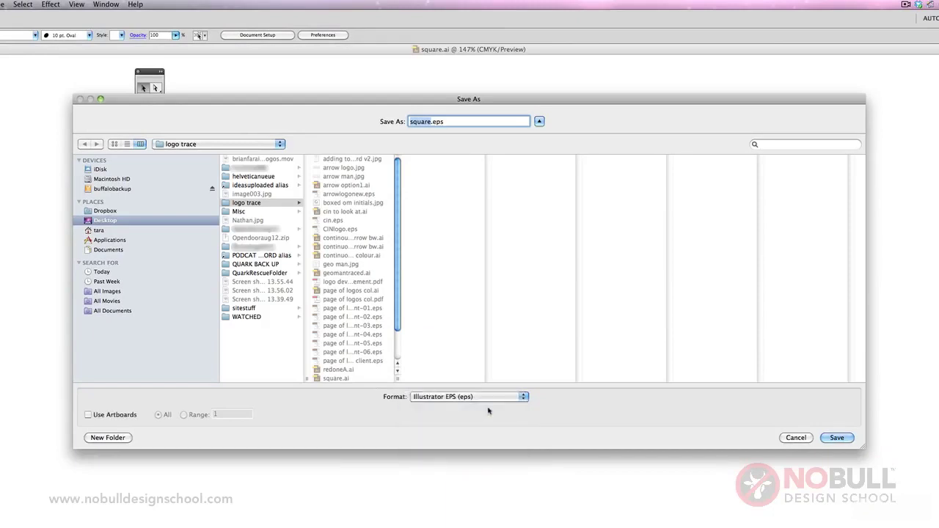
pyautogui.click(837, 437)
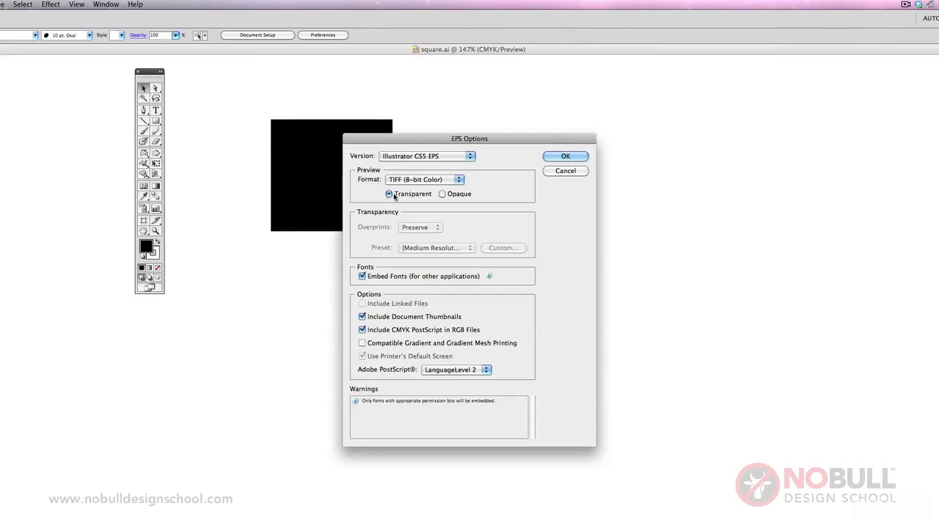
pyautogui.click(564, 156)
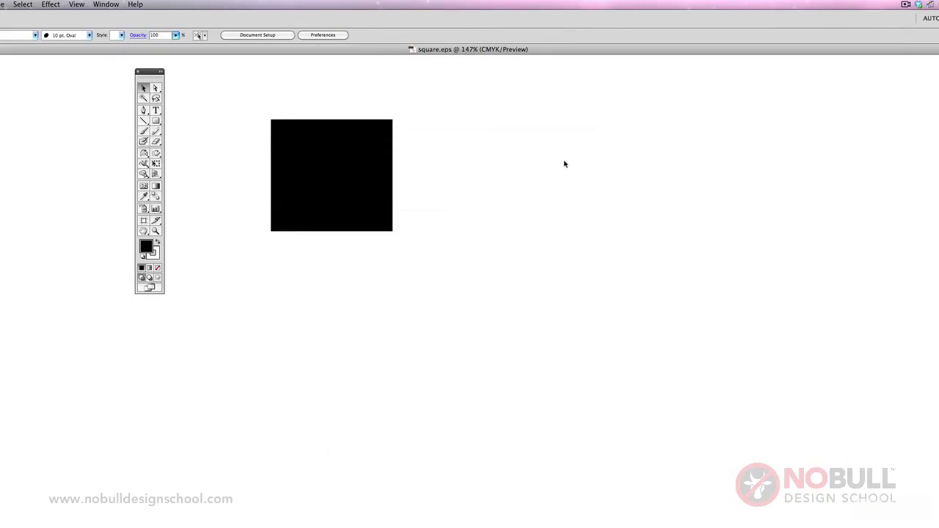